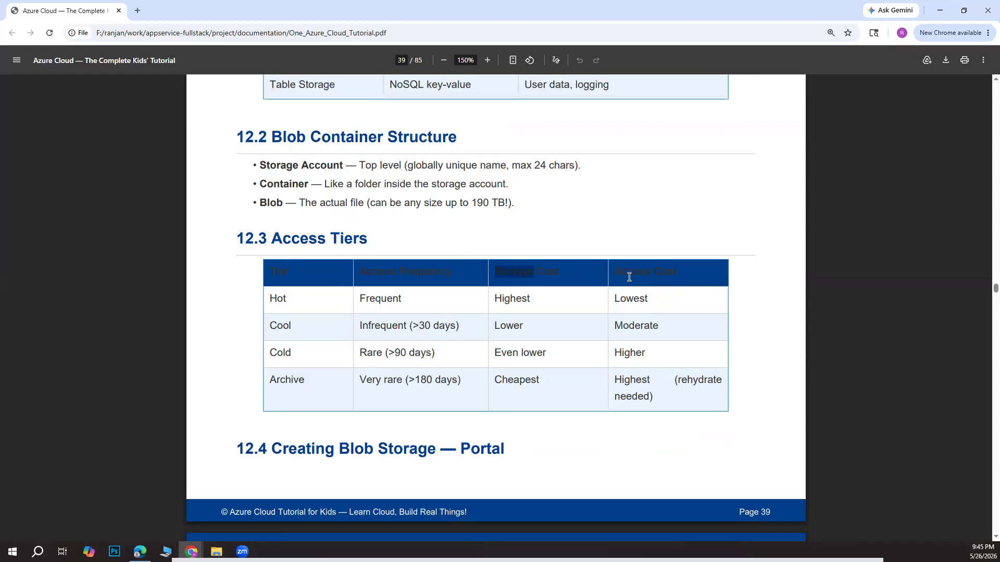
Study the Access Tiers table, comparing access frequency, storage cost and access cost for the Cool, Cold and Archive tiers.
{"action": "double_click", "coordinate": [631, 273]}
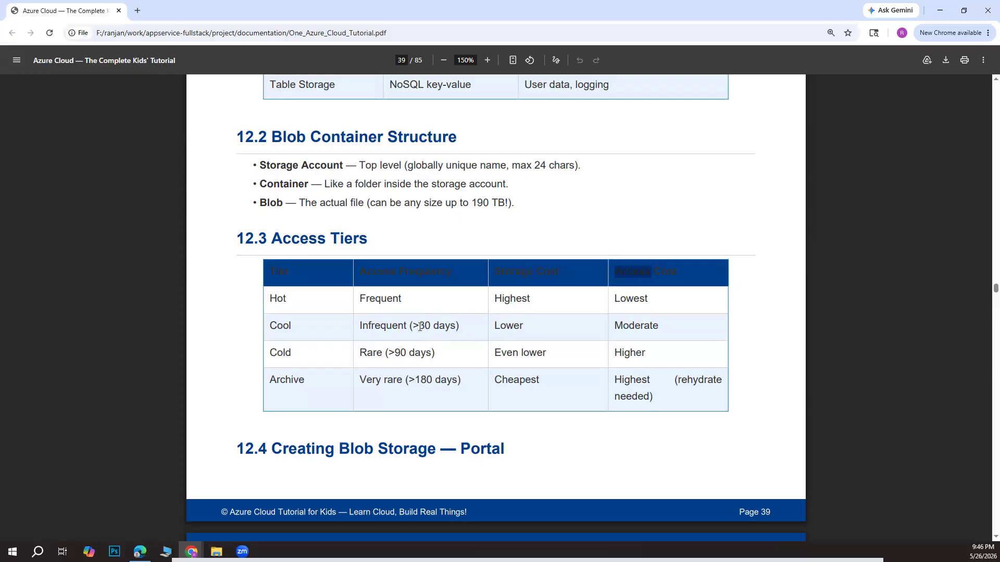
{"action": "double_click", "coordinate": [397, 328]}
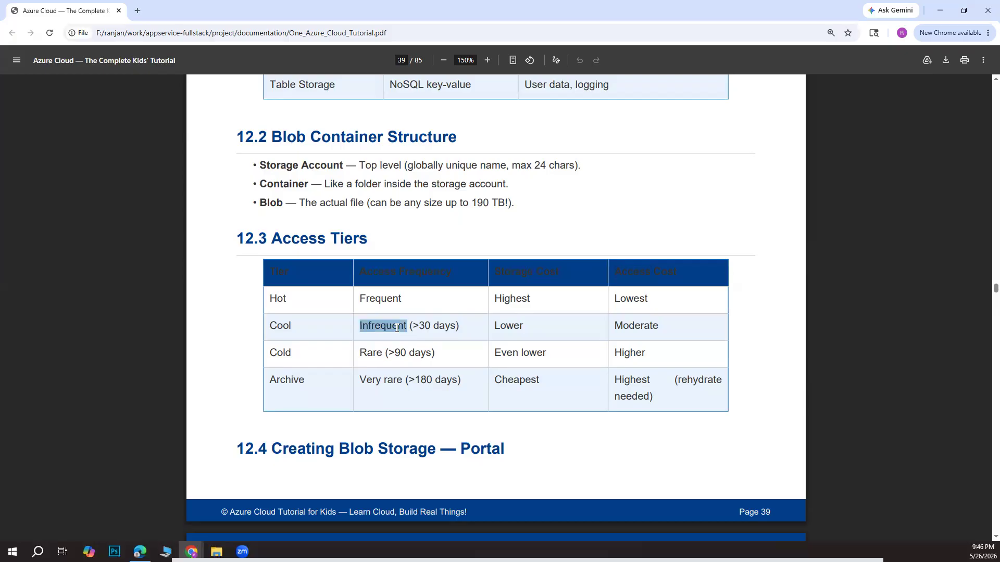
{"action": "left_click_drag", "start_coordinate": [431, 327], "coordinate": [411, 324]}
{"action": "left_click", "coordinate": [397, 325]}
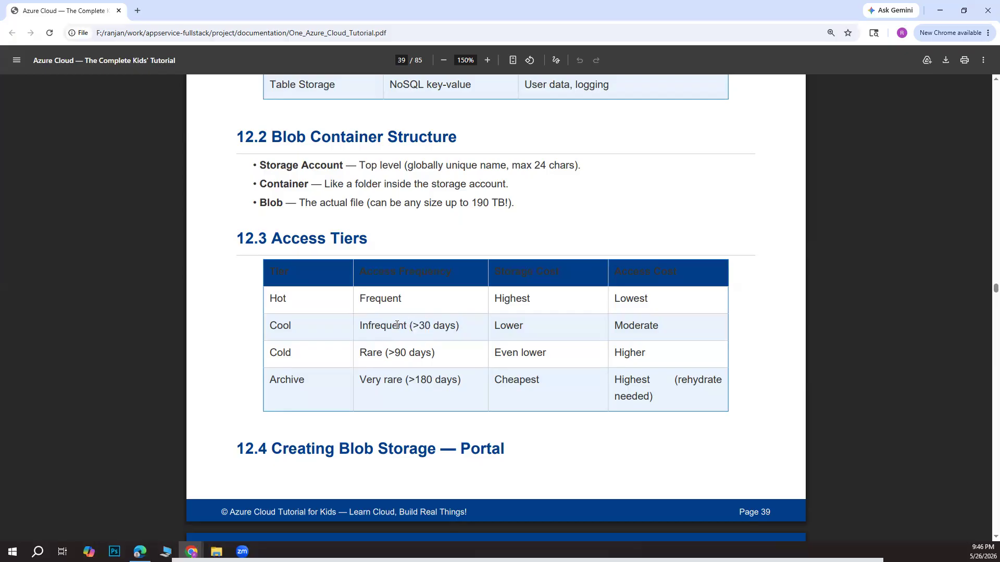
{"action": "double_click", "coordinate": [280, 326]}
{"action": "left_click", "coordinate": [278, 270]}
{"action": "double_click", "coordinate": [279, 270]}
{"action": "left_click_drag", "start_coordinate": [496, 323], "coordinate": [525, 326]}
{"action": "left_click", "coordinate": [631, 329]}
{"action": "left_click_drag", "start_coordinate": [436, 354], "coordinate": [359, 353]}
{"action": "double_click", "coordinate": [273, 352]}
{"action": "left_click", "coordinate": [552, 354]}
{"action": "left_click_drag", "start_coordinate": [465, 382], "coordinate": [407, 381]}
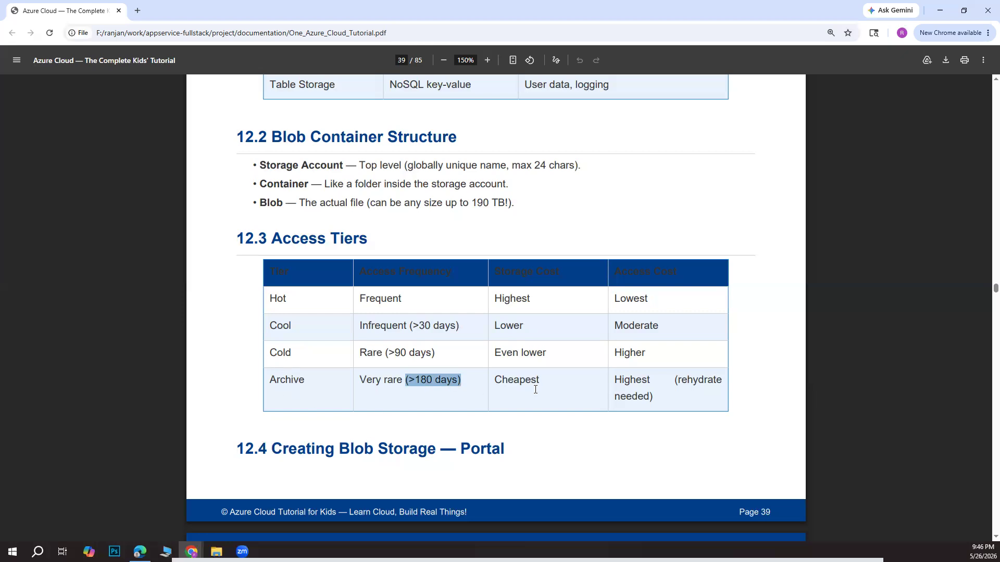
{"action": "double_click", "coordinate": [513, 380]}
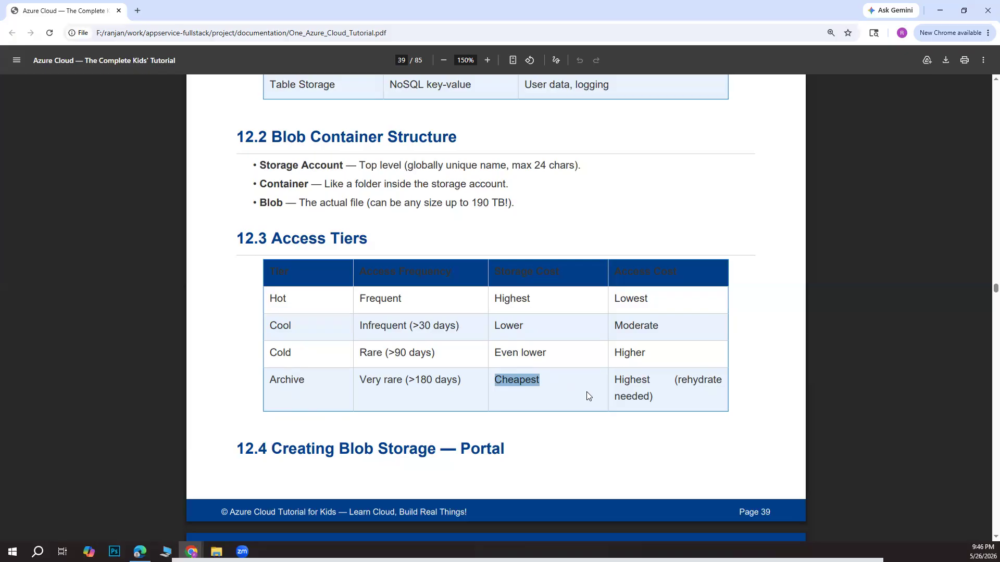
{"action": "double_click", "coordinate": [288, 381]}
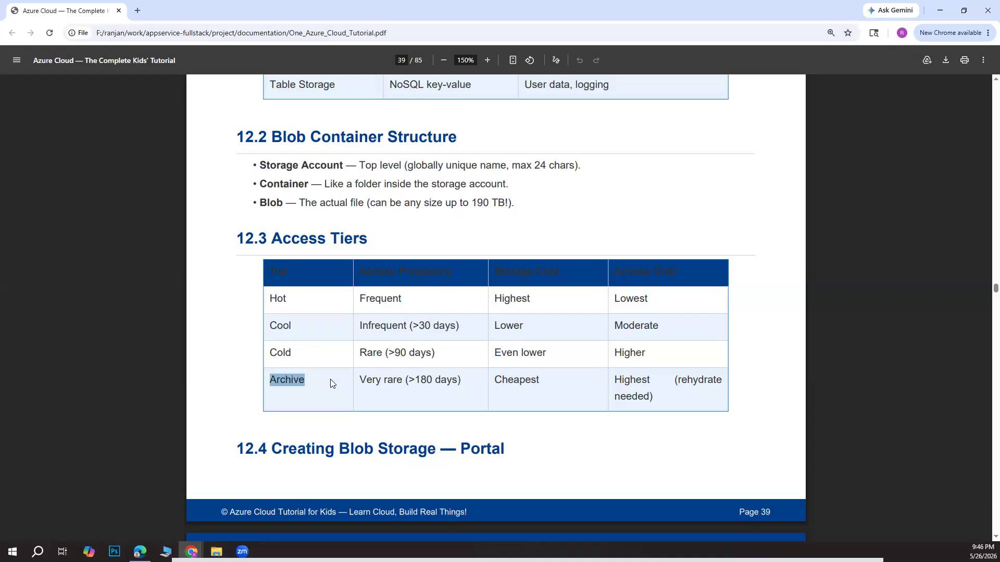
{"action": "double_click", "coordinate": [284, 384]}
{"action": "left_click_drag", "start_coordinate": [615, 270], "coordinate": [705, 264]}
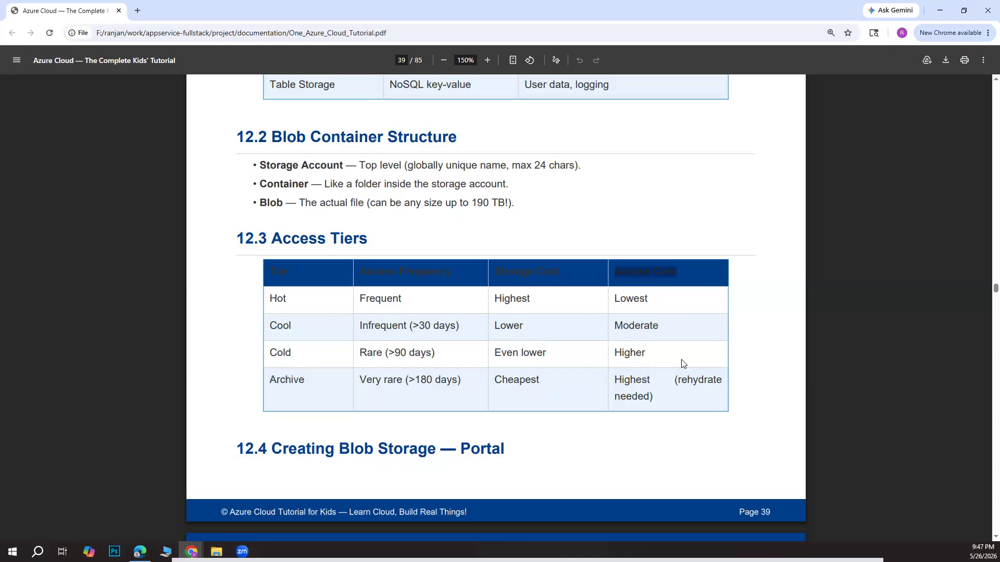
{"action": "left_click", "coordinate": [670, 398]}
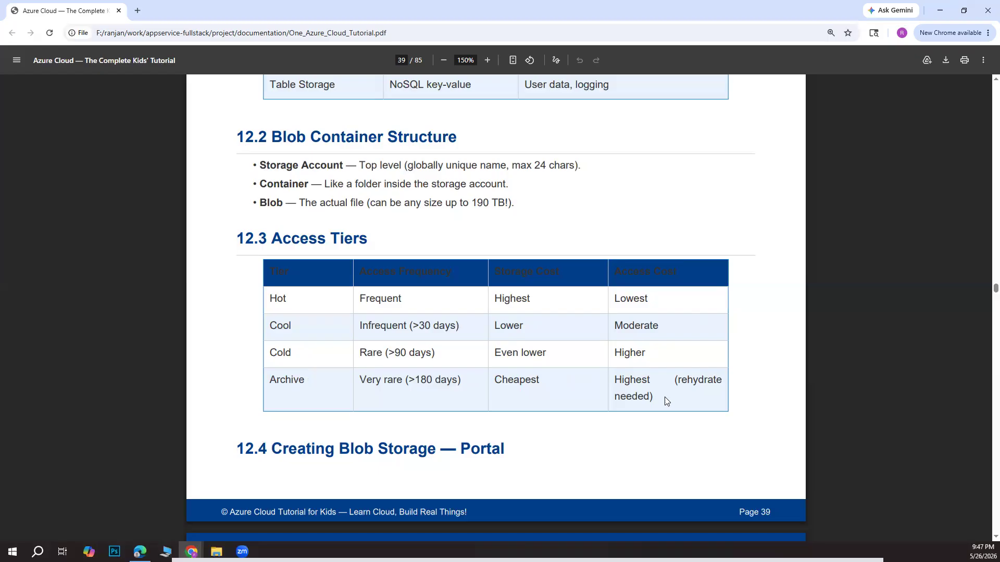
Look ahead to the blob storage creation section, and review the Archive tier and the Blob Container Structure bullets again.
{"action": "scroll", "coordinate": [590, 400], "scroll_direction": "down", "scroll_amount": 4}
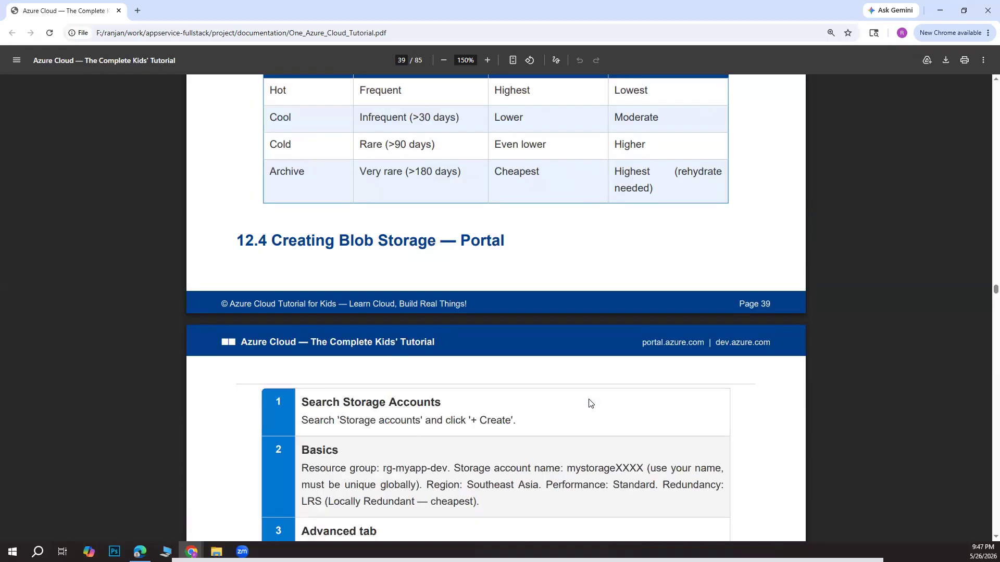
{"action": "scroll", "coordinate": [392, 174], "scroll_direction": "down", "scroll_amount": 2}
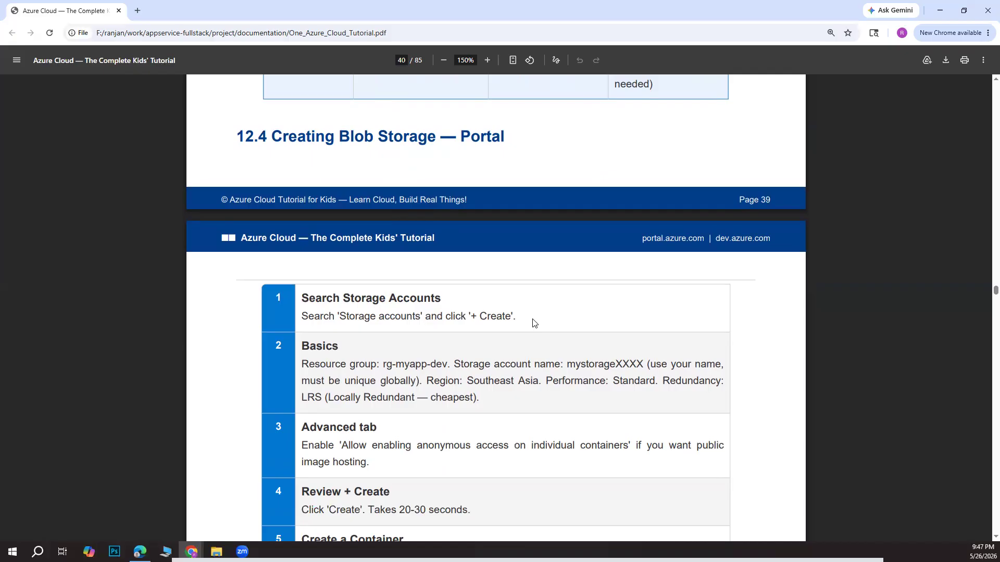
{"action": "scroll", "coordinate": [533, 323], "scroll_direction": "up", "scroll_amount": 5}
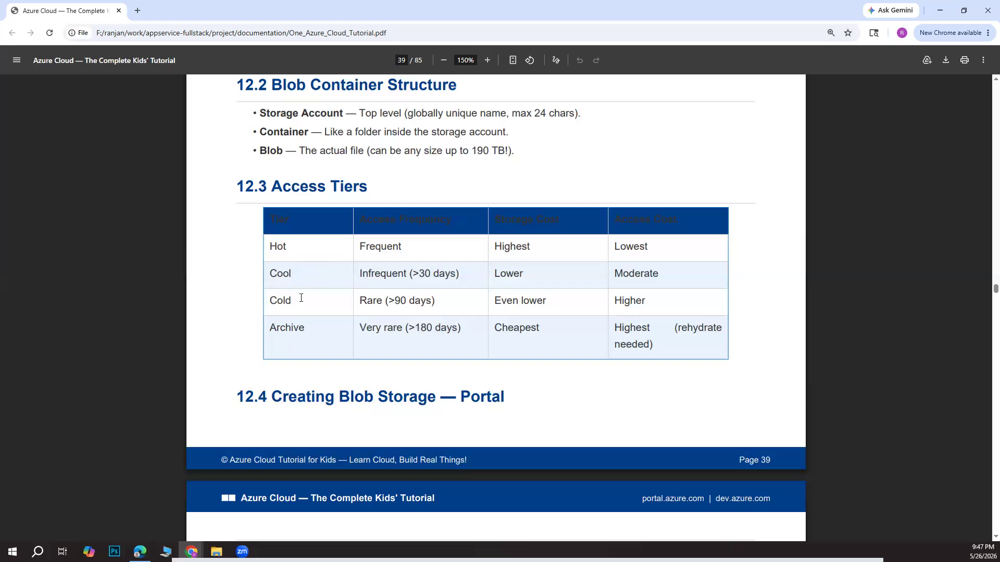
{"action": "double_click", "coordinate": [306, 334]}
{"action": "scroll", "coordinate": [318, 320], "scroll_direction": "up", "scroll_amount": 2}
{"action": "left_click", "coordinate": [305, 217]}
{"action": "left_click_drag", "start_coordinate": [270, 217], "coordinate": [326, 218]}
{"action": "left_click", "coordinate": [309, 252]}
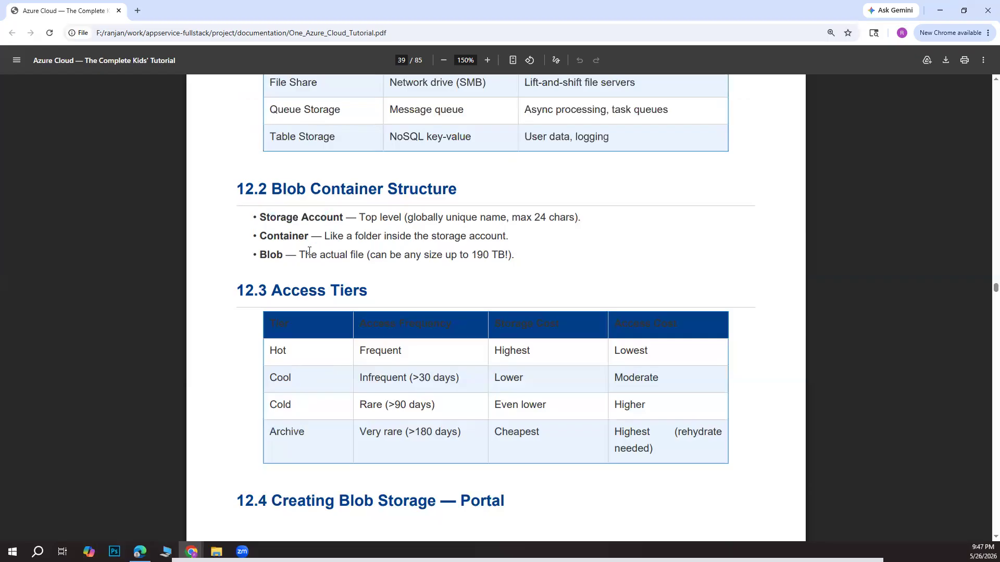
{"action": "scroll", "coordinate": [309, 251], "scroll_direction": "down", "scroll_amount": 1}
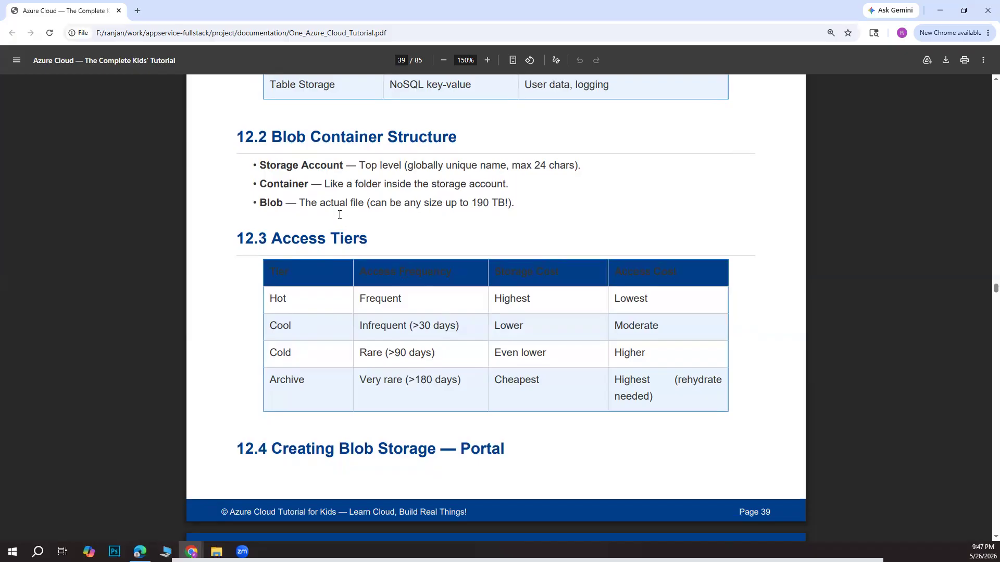
Read the portal instructions for creating blob storage, focusing on the storage account search, the account name and the redundancy option in Basics.
{"action": "scroll", "coordinate": [341, 218], "scroll_direction": "down", "scroll_amount": 4}
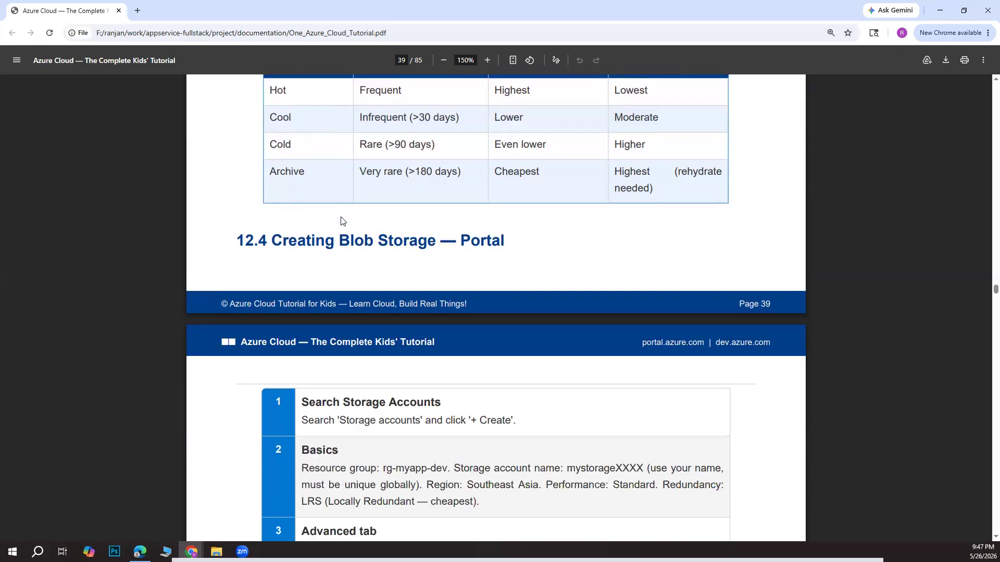
{"action": "scroll", "coordinate": [342, 221], "scroll_direction": "down", "scroll_amount": 2}
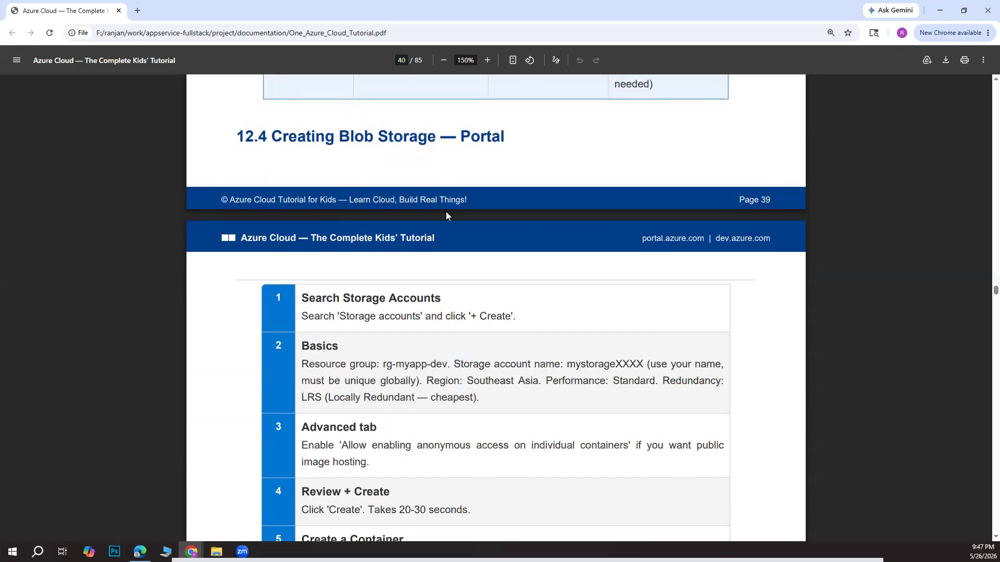
{"action": "scroll", "coordinate": [446, 211], "scroll_direction": "down", "scroll_amount": 1}
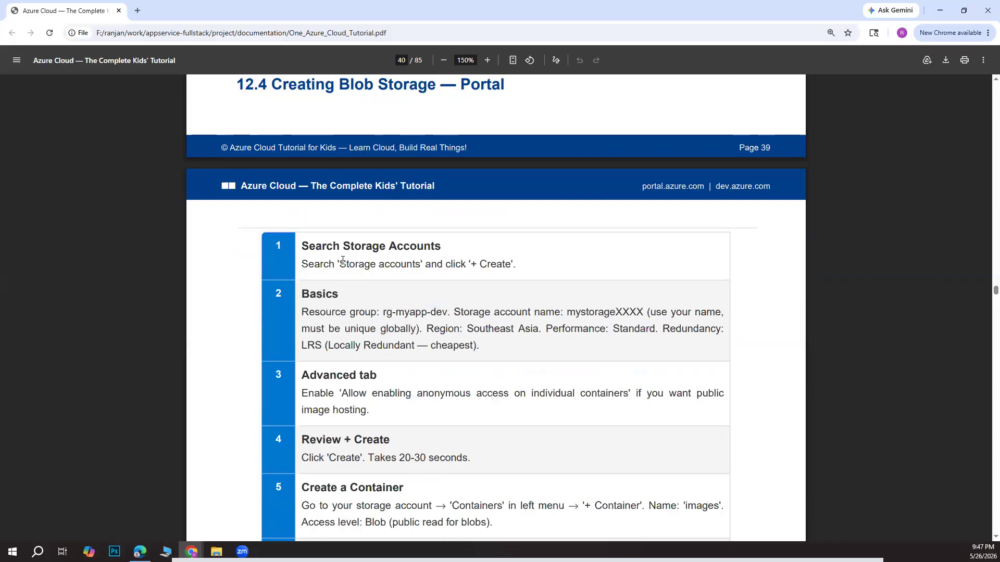
{"action": "left_click_drag", "start_coordinate": [340, 264], "coordinate": [443, 265]}
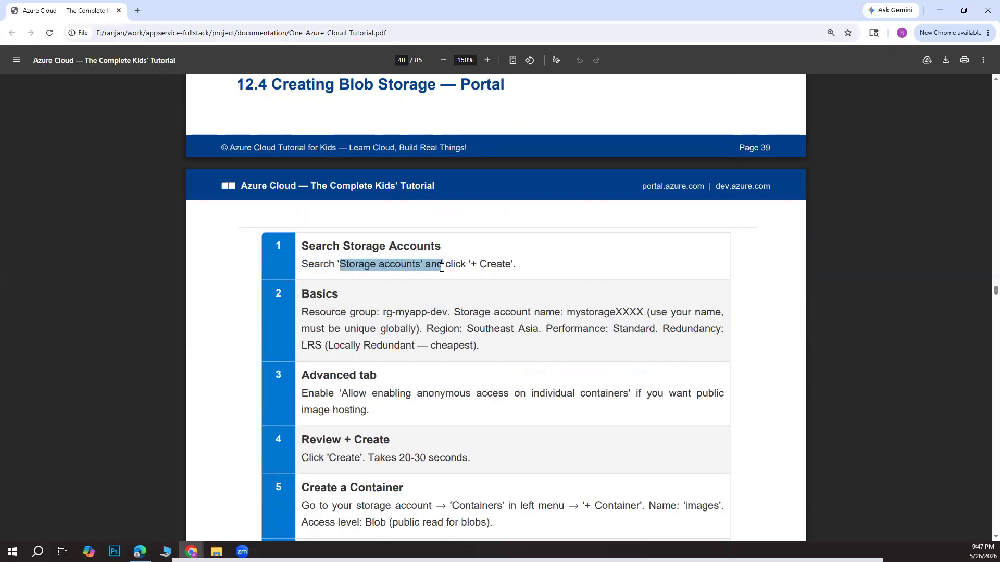
{"action": "left_click", "coordinate": [577, 265]}
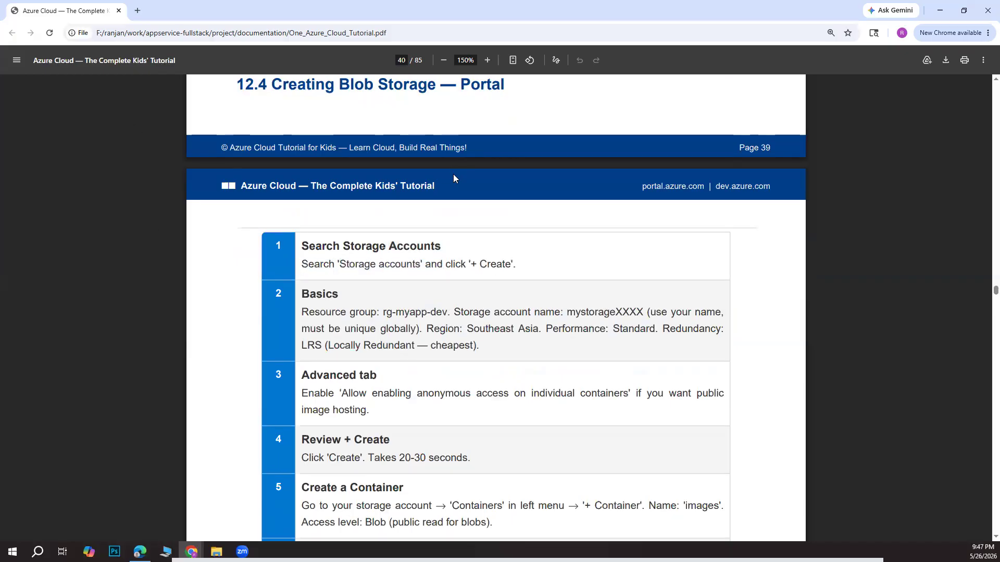
{"action": "scroll", "coordinate": [453, 179], "scroll_direction": "down", "scroll_amount": 3}
{"action": "left_click_drag", "start_coordinate": [347, 156], "coordinate": [552, 159]}
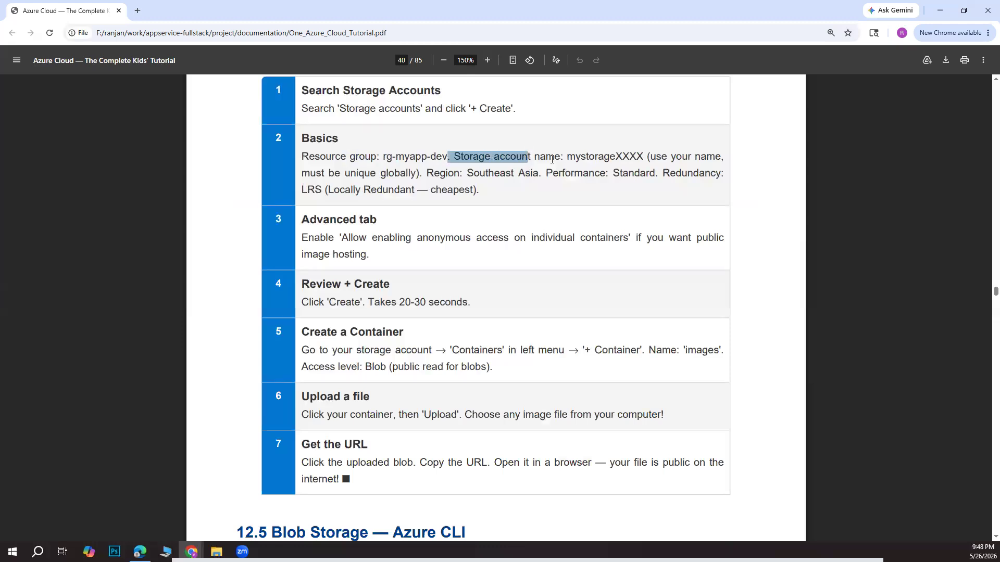
{"action": "double_click", "coordinate": [586, 158]}
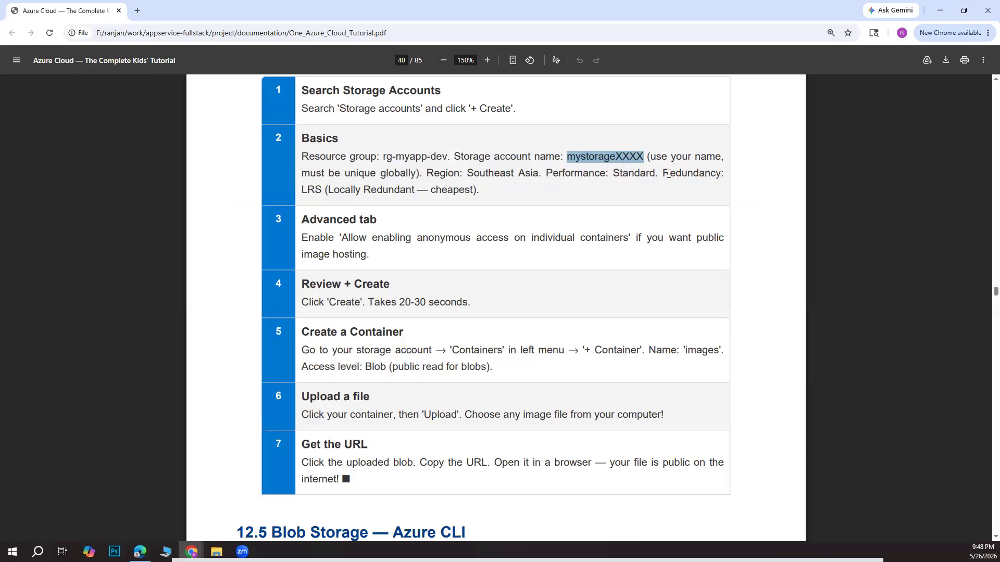
{"action": "left_click_drag", "start_coordinate": [664, 173], "coordinate": [671, 174]}
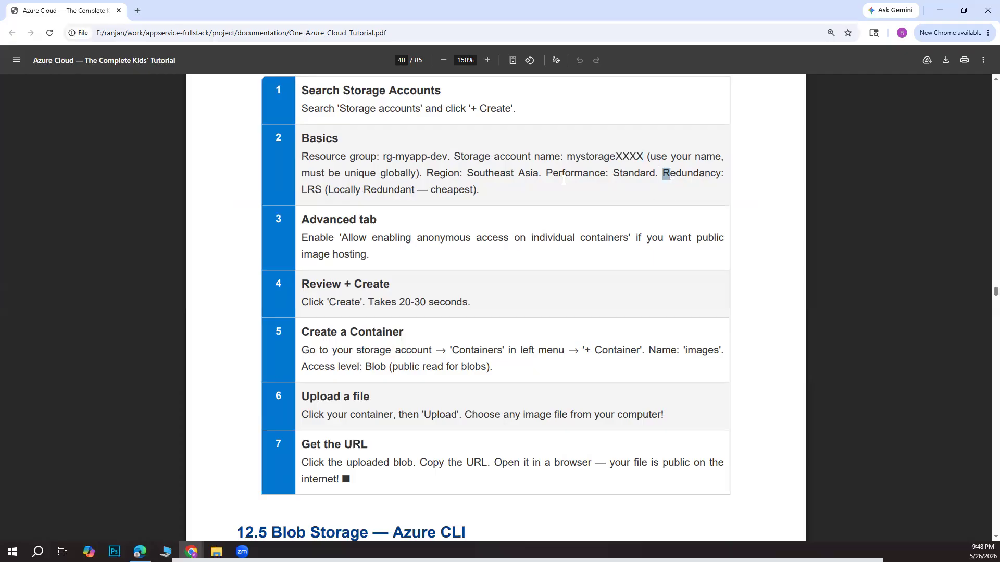
{"action": "left_click", "coordinate": [309, 190]}
{"action": "left_click_drag", "start_coordinate": [309, 189], "coordinate": [314, 190]}
{"action": "left_click", "coordinate": [442, 193]}
{"action": "left_click_drag", "start_coordinate": [417, 190], "coordinate": [355, 191]}
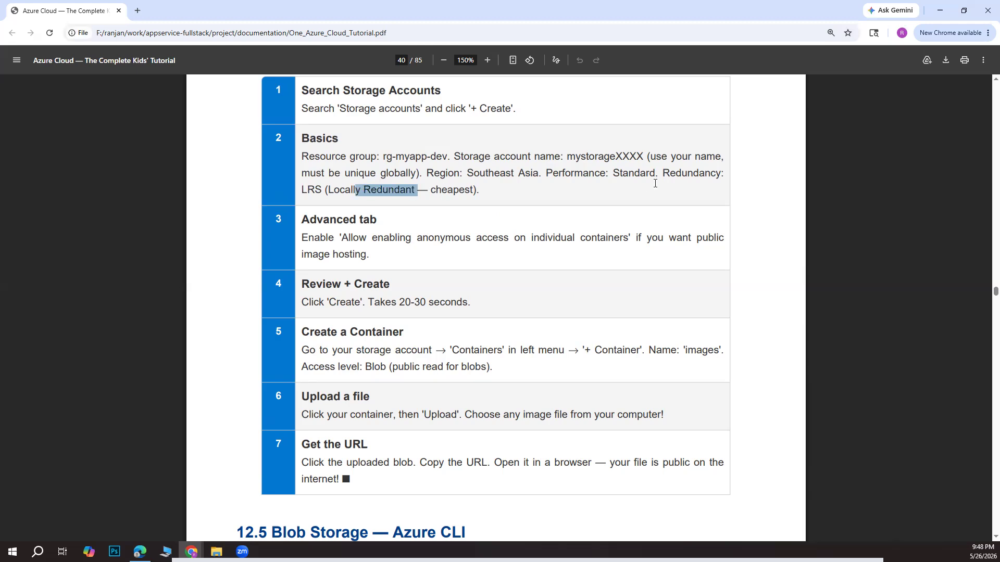
{"action": "left_click_drag", "start_coordinate": [322, 190], "coordinate": [304, 190]}
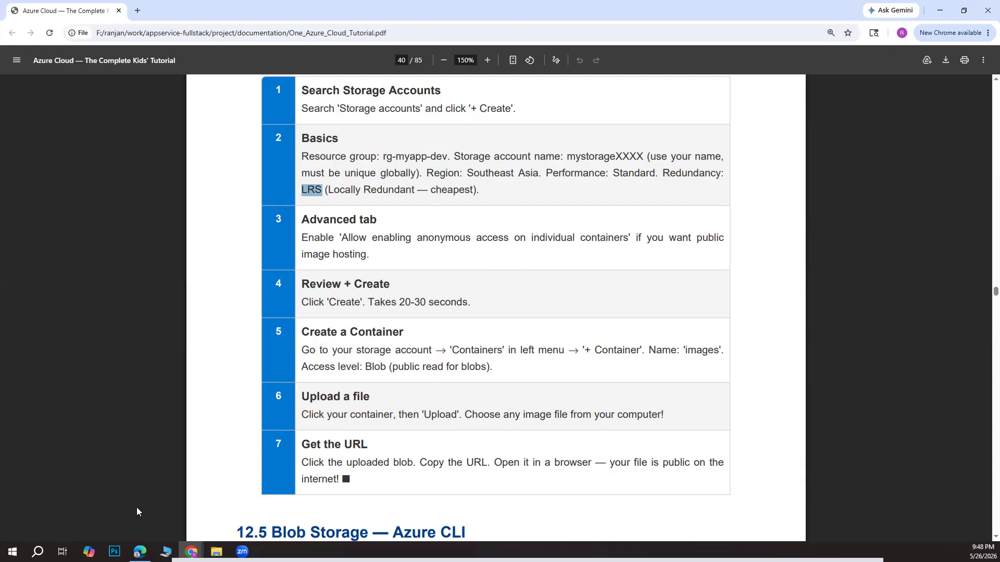
Switch to the Azure portal in Edge, search for "storage account" and open the Storage accounts service.
{"action": "left_click", "coordinate": [140, 552]}
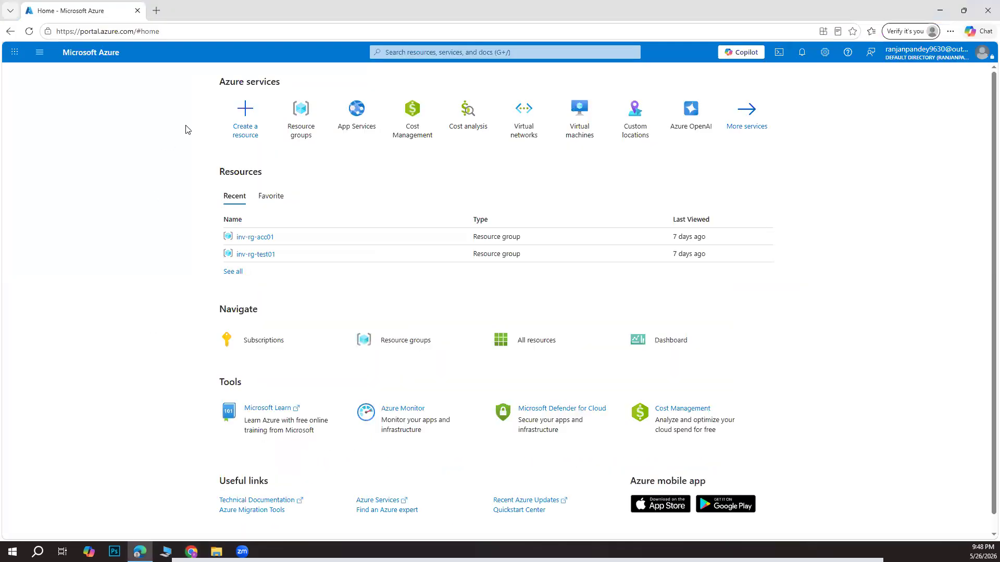
{"action": "left_click", "coordinate": [459, 52]}
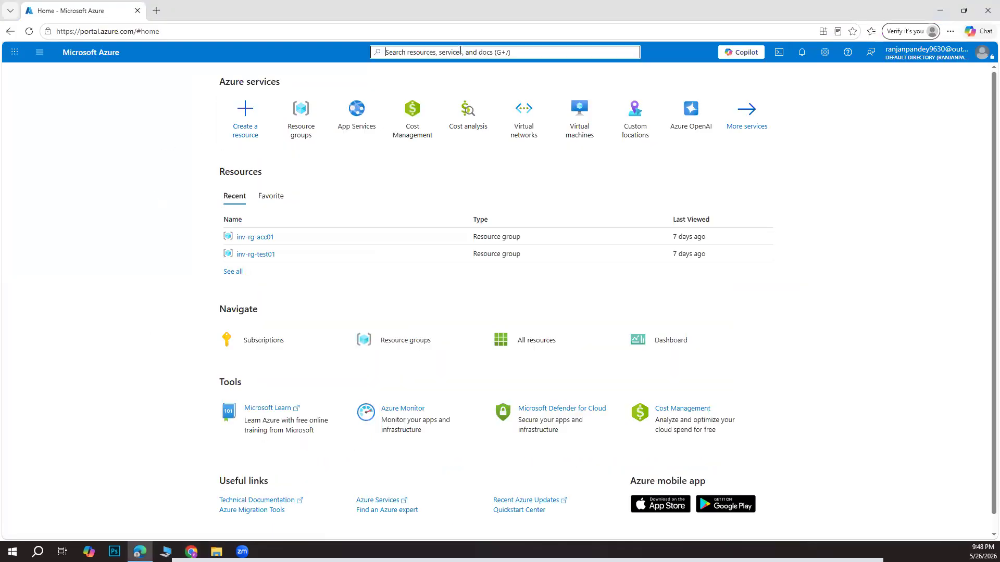
{"action": "type", "text": "storage account"}
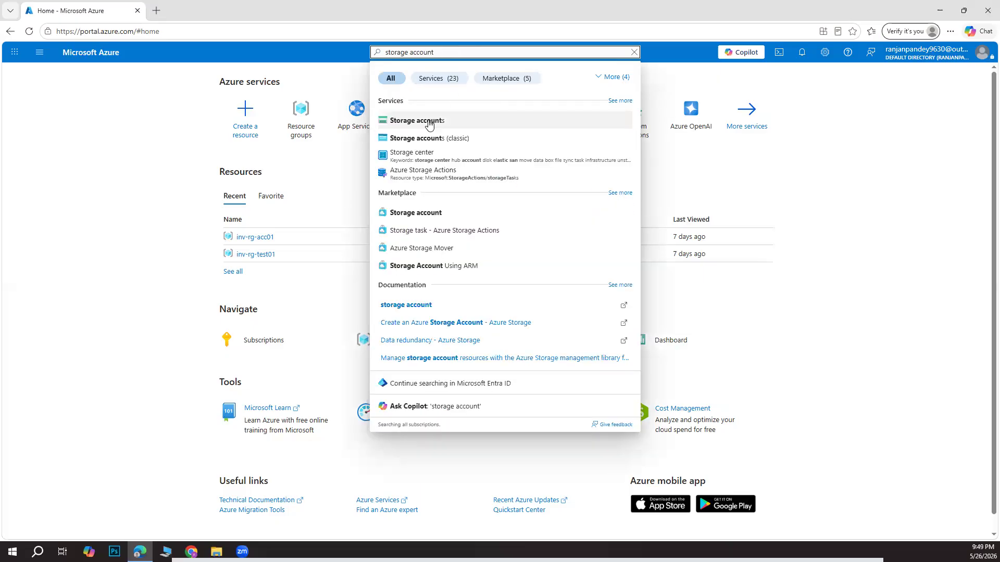
{"action": "left_click", "coordinate": [432, 122]}
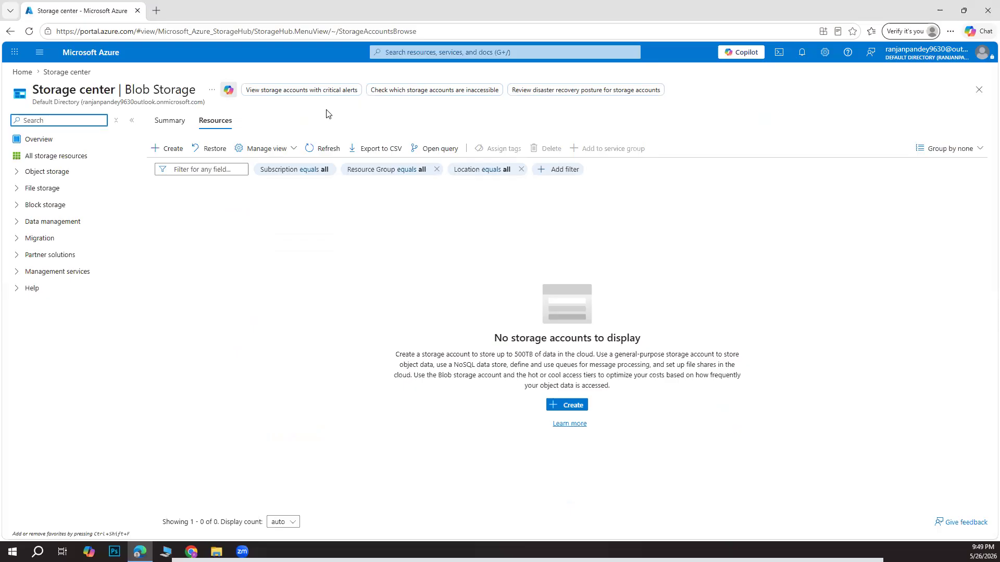
Look through the File storage, Block storage and Data management groups of the Storage center.
{"action": "left_click", "coordinate": [21, 188]}
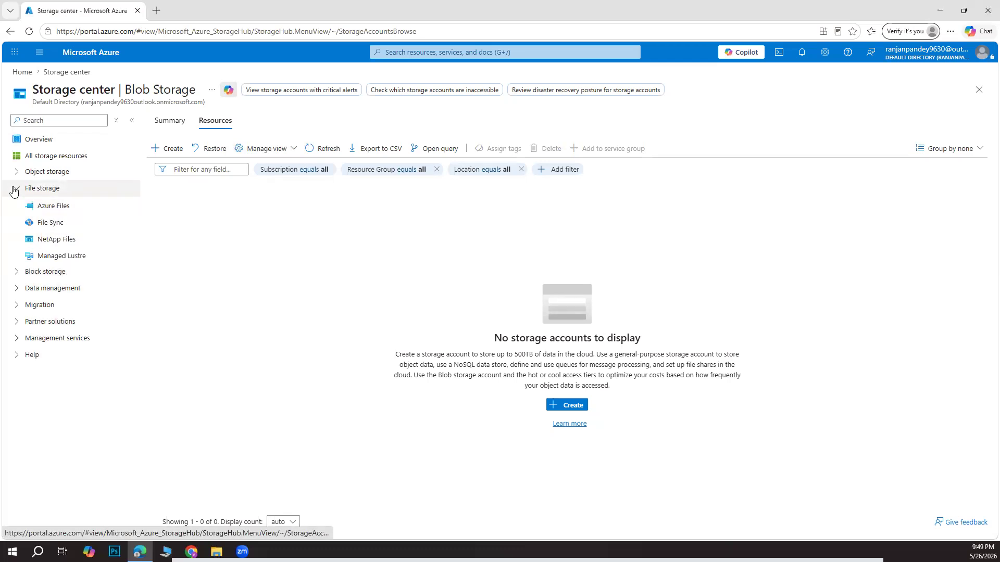
{"action": "left_click", "coordinate": [14, 190]}
{"action": "left_click", "coordinate": [16, 208]}
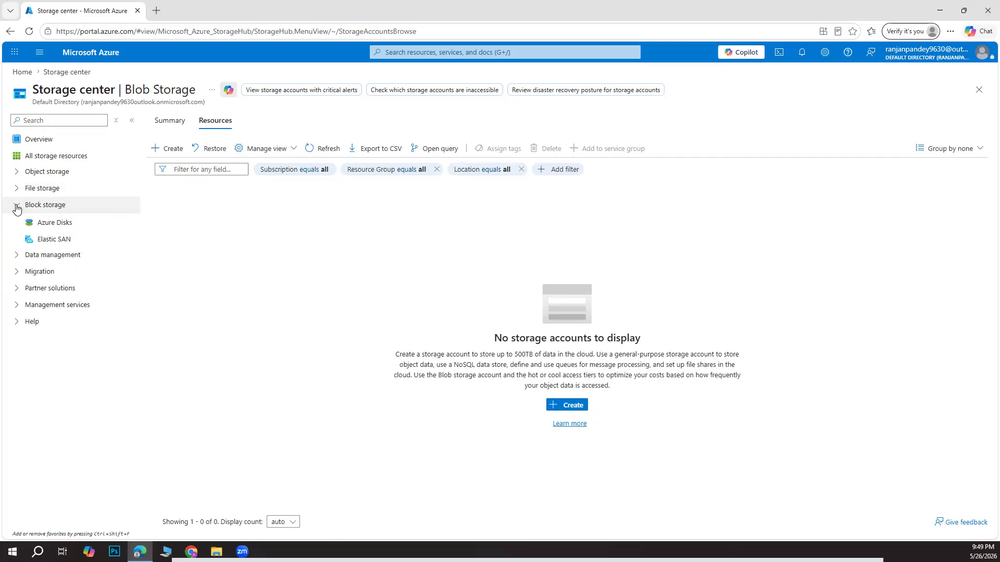
{"action": "left_click", "coordinate": [17, 208]}
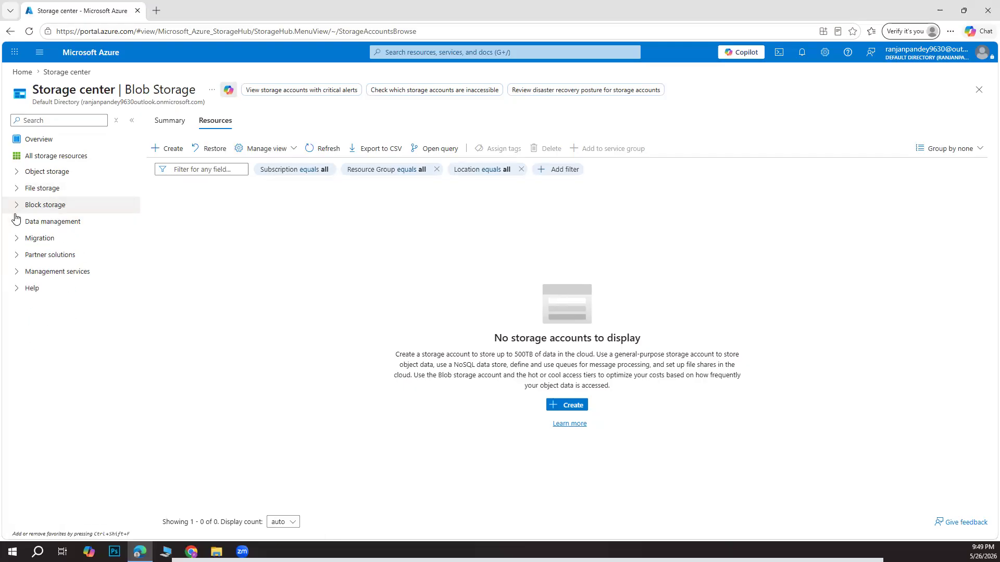
{"action": "left_click", "coordinate": [17, 222]}
{"action": "left_click", "coordinate": [16, 221]}
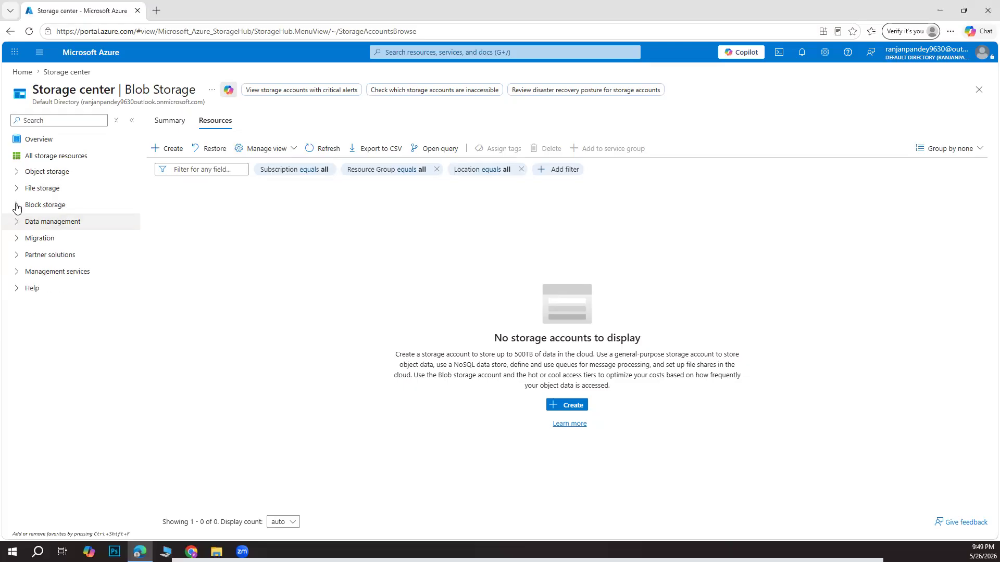
Start creating a storage account from Blob Storage under Object storage, keeping inv-rg-acc01 as the resource group.
{"action": "left_click", "coordinate": [16, 172]}
{"action": "left_click", "coordinate": [51, 188]}
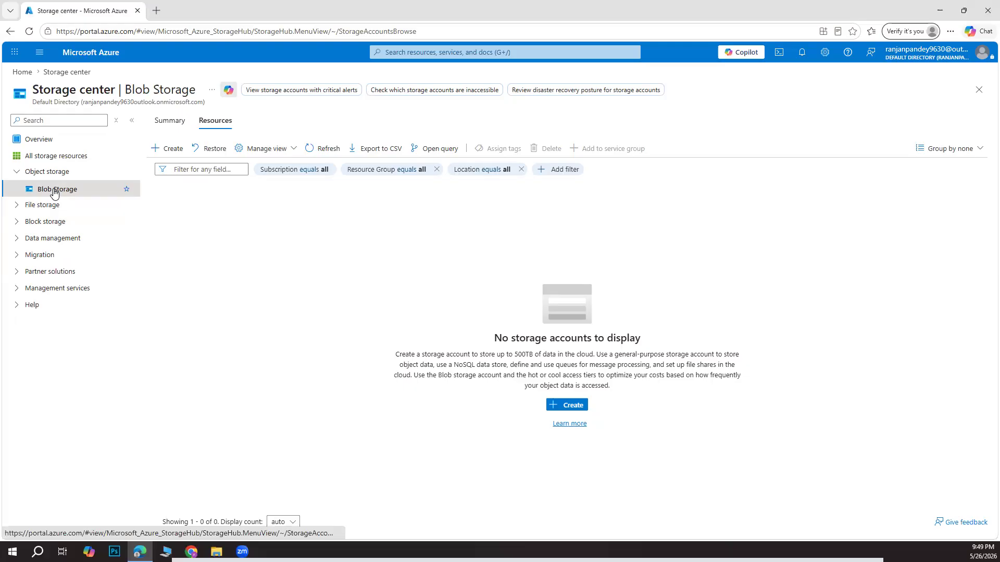
{"action": "left_click", "coordinate": [167, 151]}
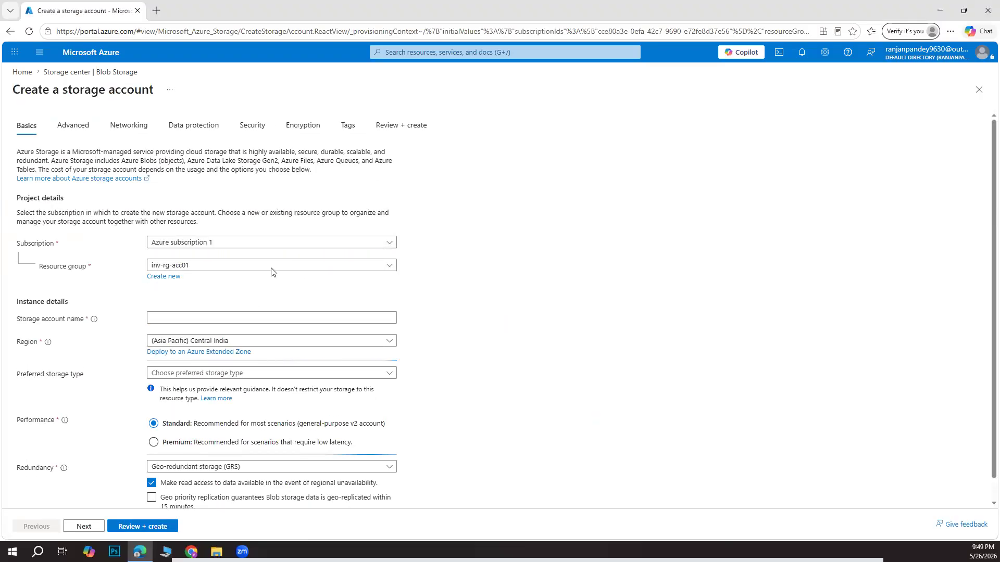
{"action": "left_click", "coordinate": [272, 267]}
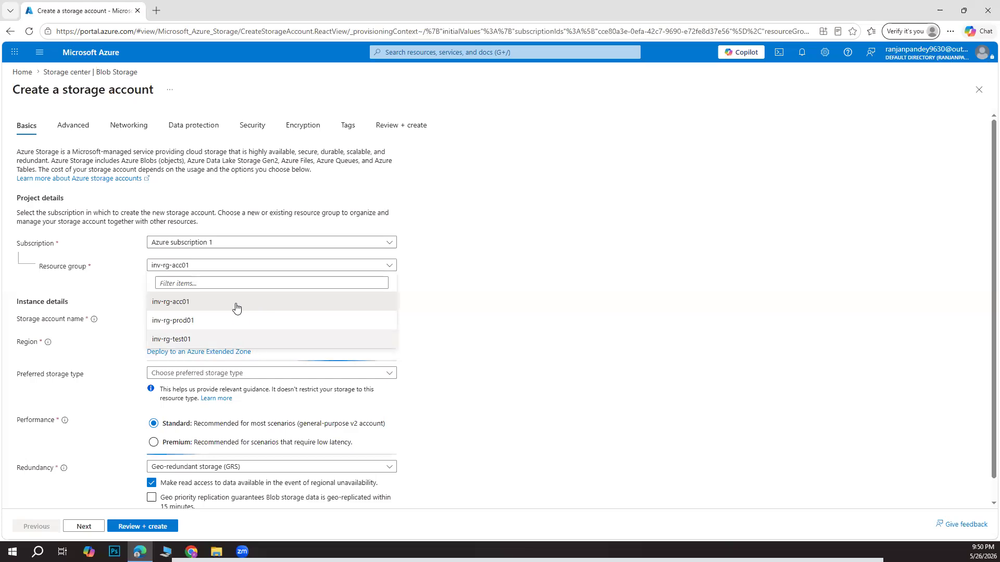
{"action": "left_click", "coordinate": [558, 299]}
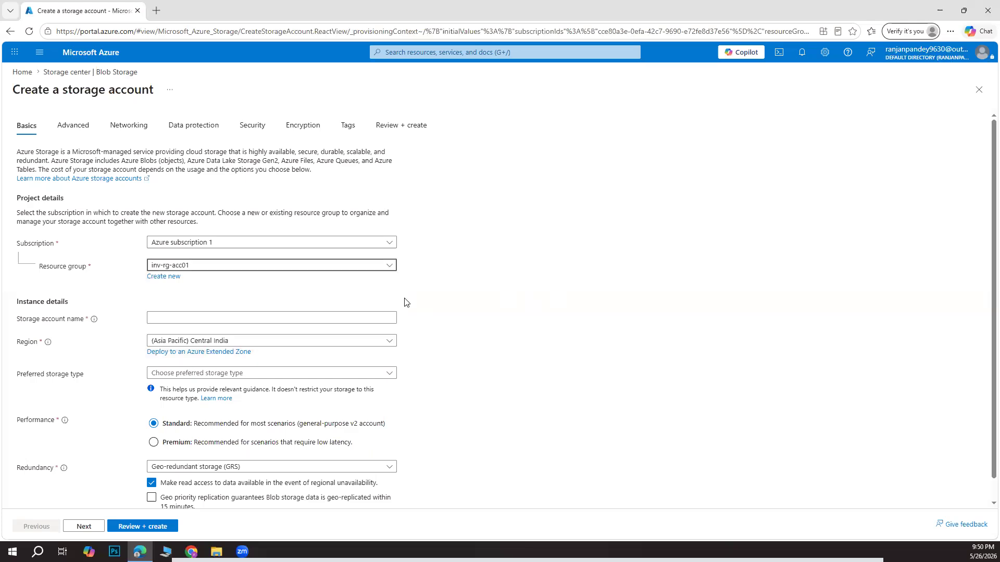
Create a new resource group named inv-rg-dev01 for the storage account.
{"action": "left_click", "coordinate": [165, 277]}
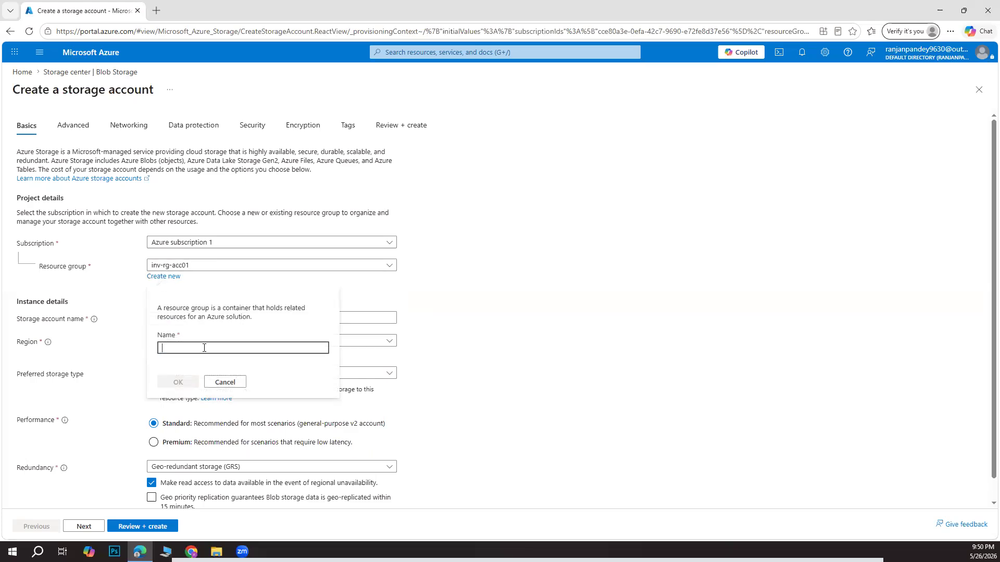
{"action": "type", "text": "inv-rg-dev01"}
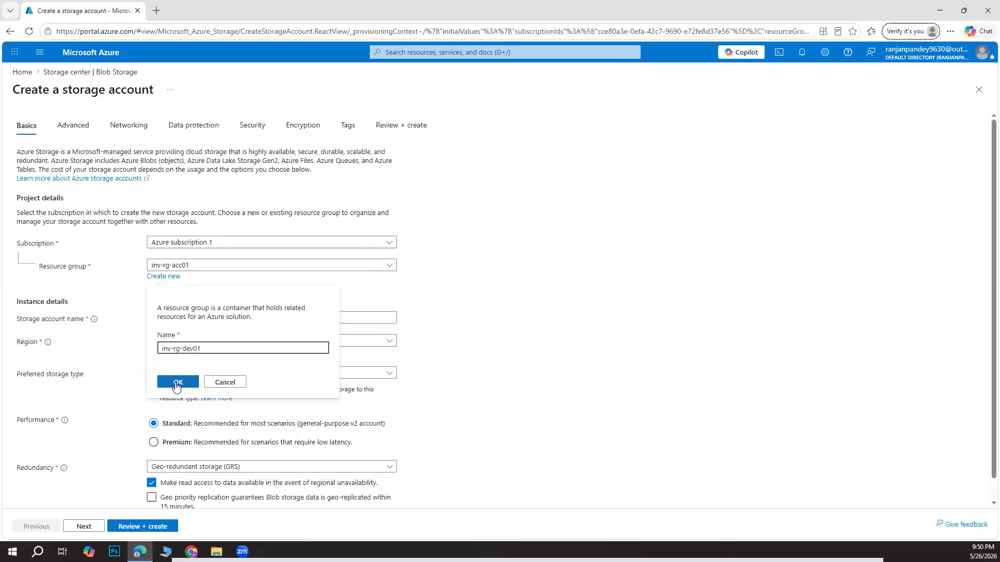
{"action": "left_click", "coordinate": [176, 382]}
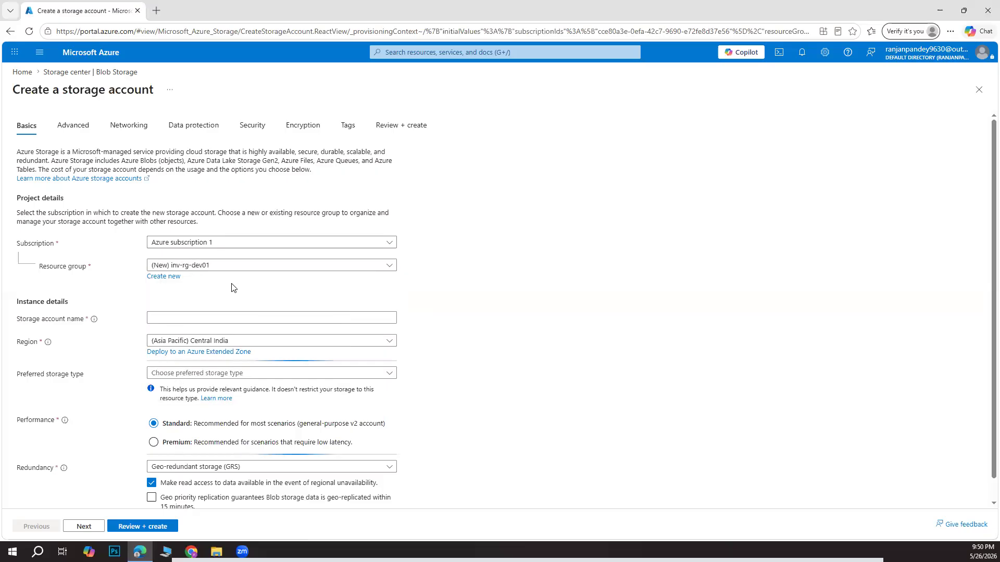
Name the storage account invsadev01.
{"action": "left_click", "coordinate": [182, 318]}
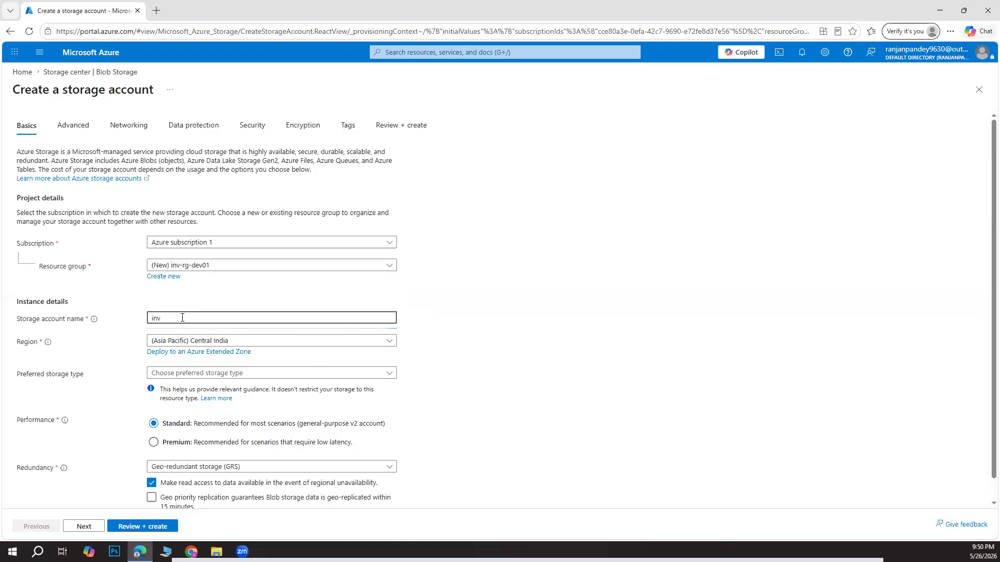
{"action": "type", "text": "invst"}
{"action": "key", "text": "BackSpace"}
{"action": "type", "text": "adev01"}
{"action": "left_click", "coordinate": [480, 357]}
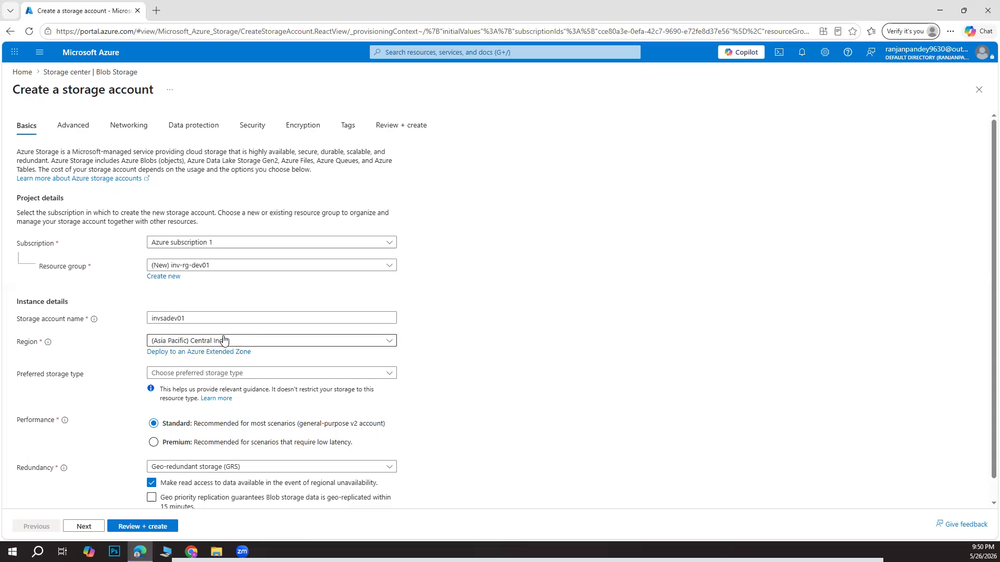
Set the preferred storage type to Azure Blob Storage or Azure Data Lake Storage and the redundancy to Locally redundant storage (LRS).
{"action": "left_click", "coordinate": [286, 375]}
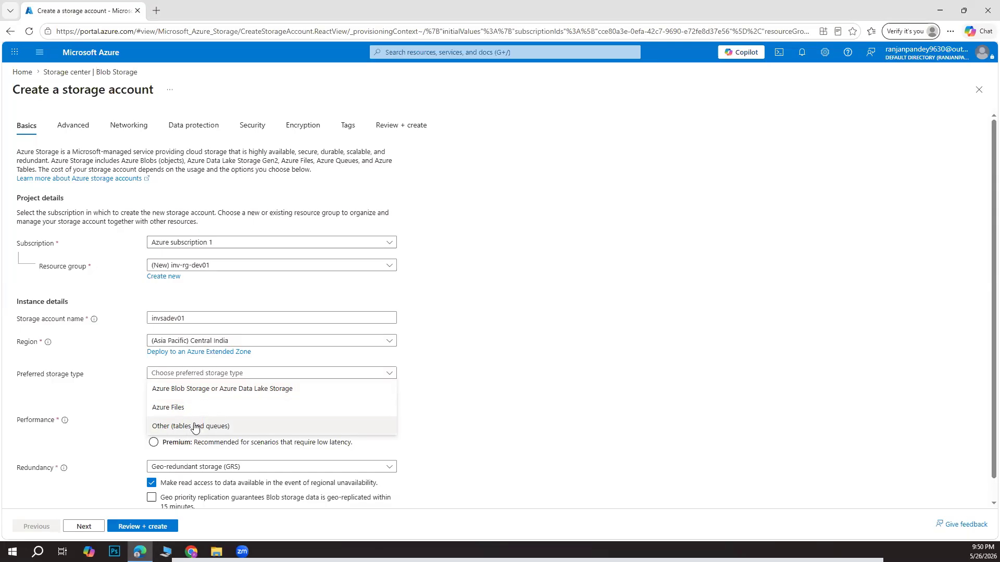
{"action": "left_click", "coordinate": [181, 388]}
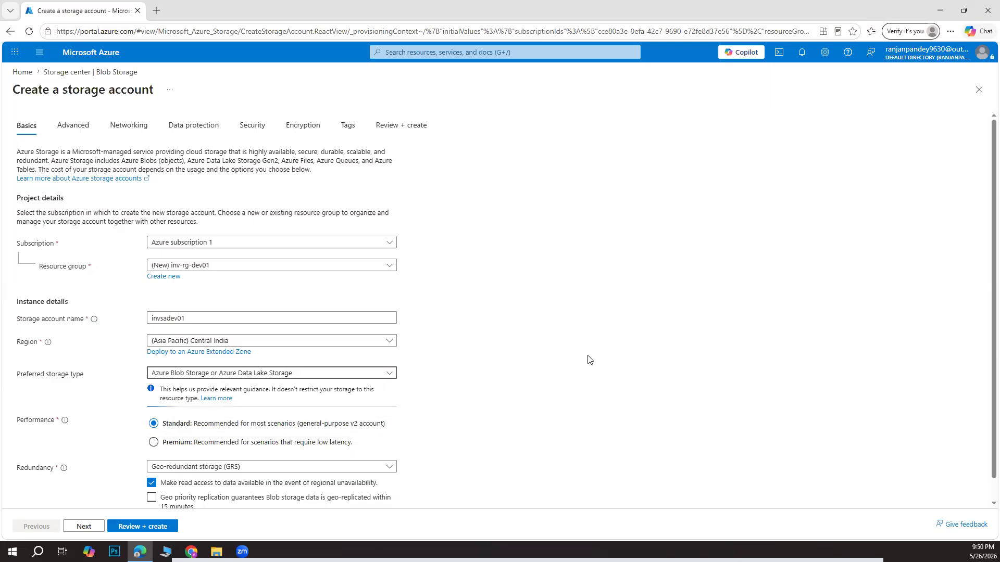
{"action": "scroll", "coordinate": [609, 361], "scroll_direction": "down", "scroll_amount": 1}
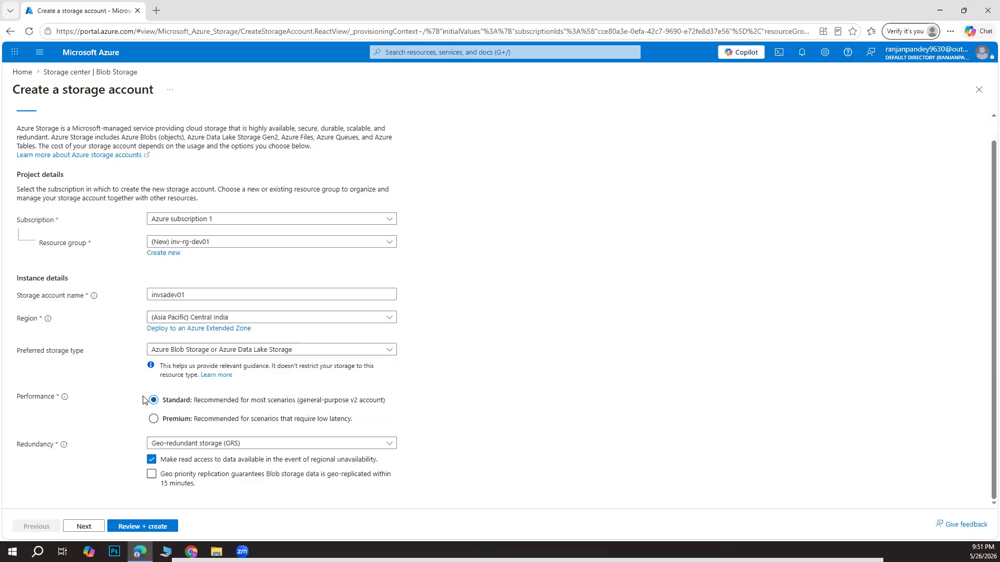
{"action": "left_click", "coordinate": [220, 444]}
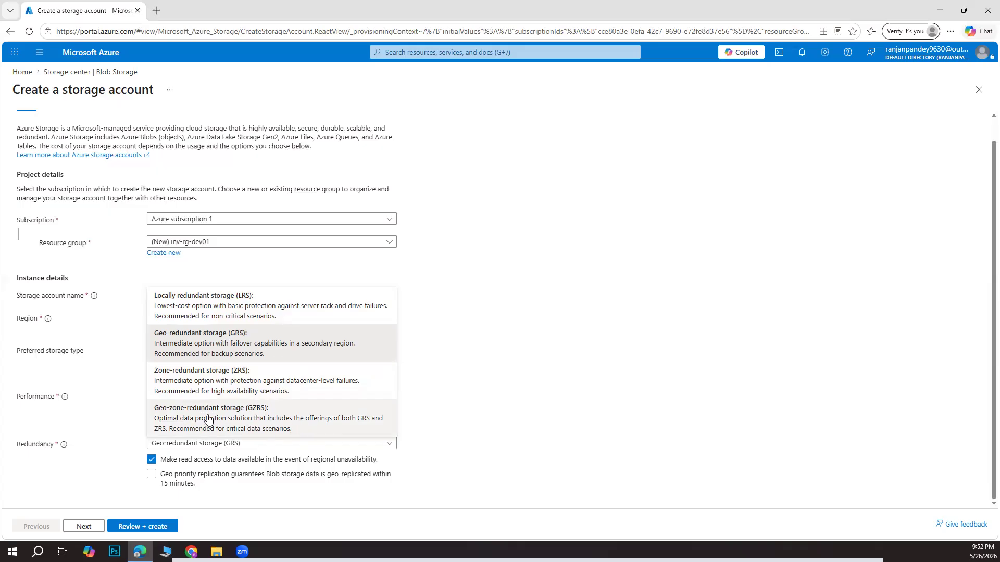
{"action": "left_click", "coordinate": [266, 311]}
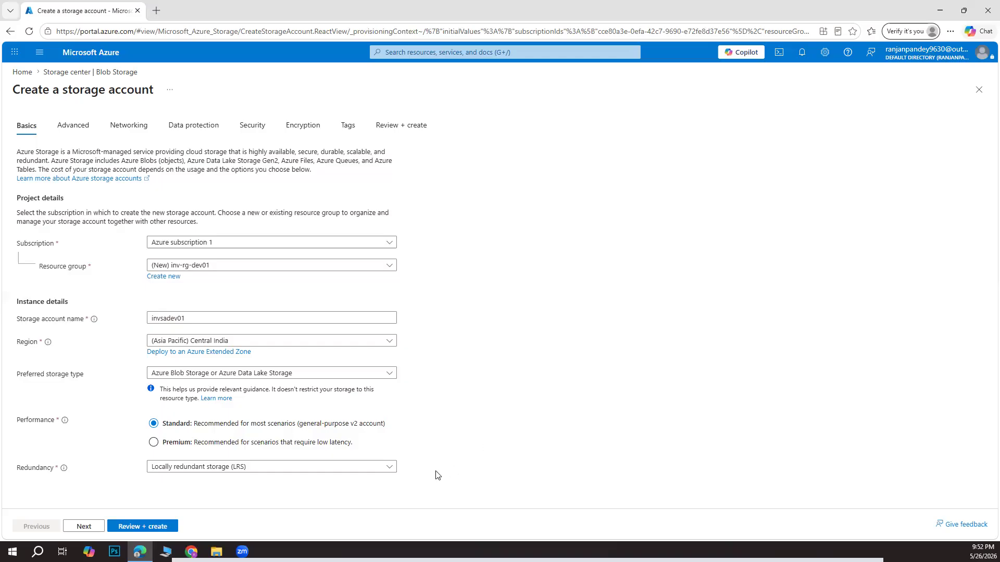
Review the storage account's configuration summary, focusing on the access tier under Advanced and the settings below it.
{"action": "left_click", "coordinate": [140, 527]}
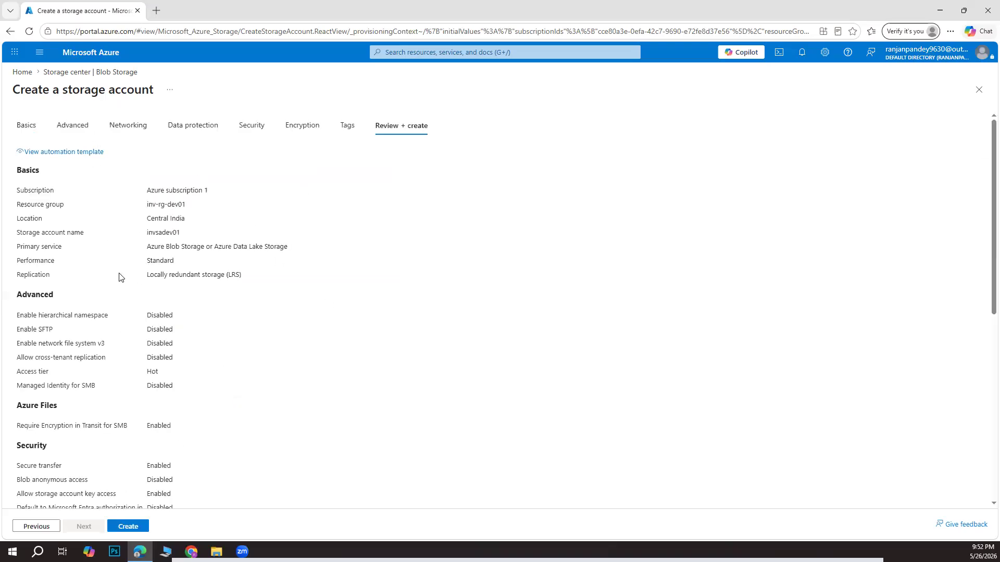
{"action": "scroll", "coordinate": [159, 339], "scroll_direction": "down", "scroll_amount": 1}
{"action": "scroll", "coordinate": [158, 338], "scroll_direction": "down", "scroll_amount": 1}
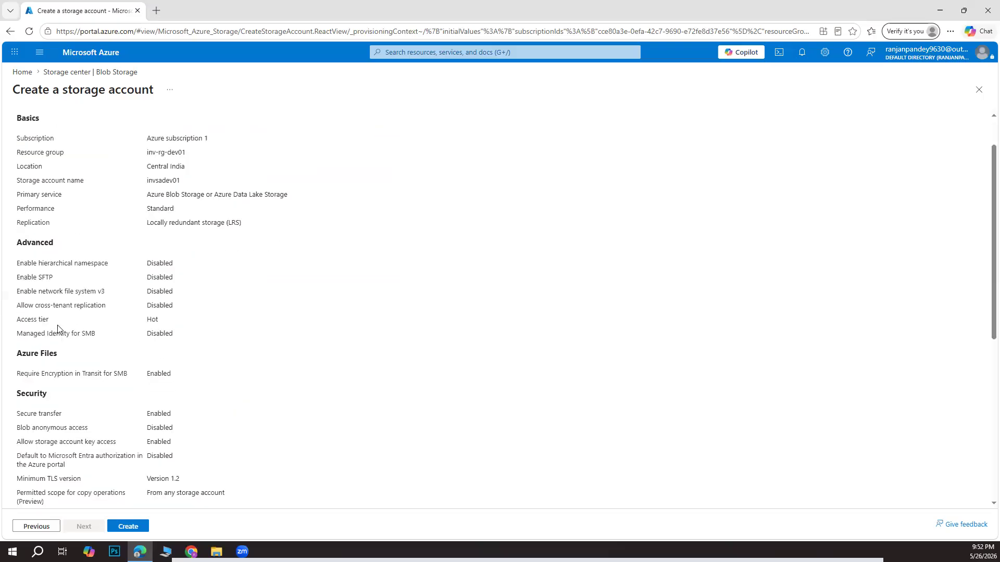
{"action": "left_click_drag", "start_coordinate": [17, 320], "coordinate": [167, 326]}
{"action": "left_click", "coordinate": [210, 334]}
{"action": "scroll", "coordinate": [211, 335], "scroll_direction": "down", "scroll_amount": 3}
{"action": "scroll", "coordinate": [211, 335], "scroll_direction": "down", "scroll_amount": 3}
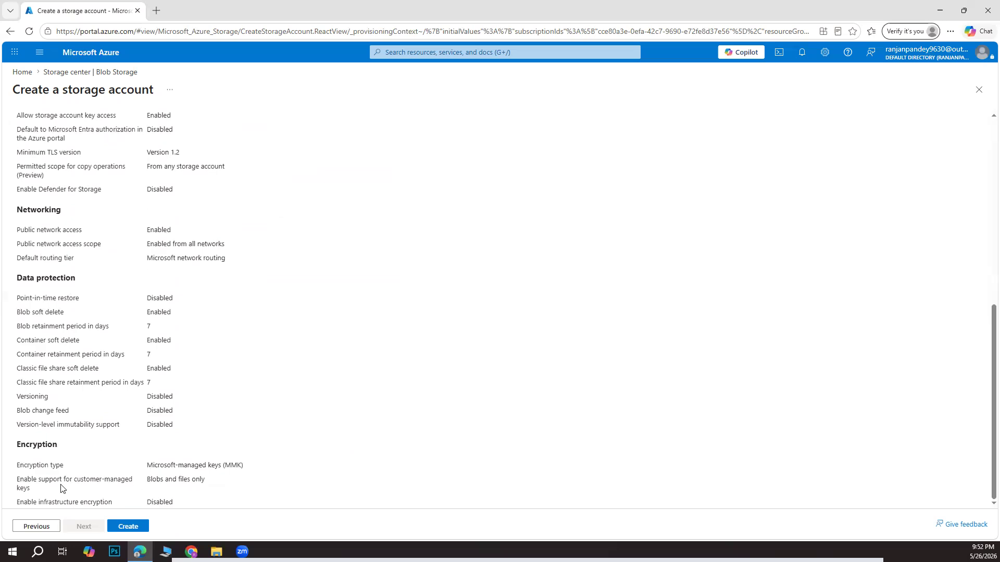
Examine the Encryption section of the summary, focusing on the encryption type and the support for customer-managed keys.
{"action": "left_click_drag", "start_coordinate": [16, 482], "coordinate": [51, 486]}
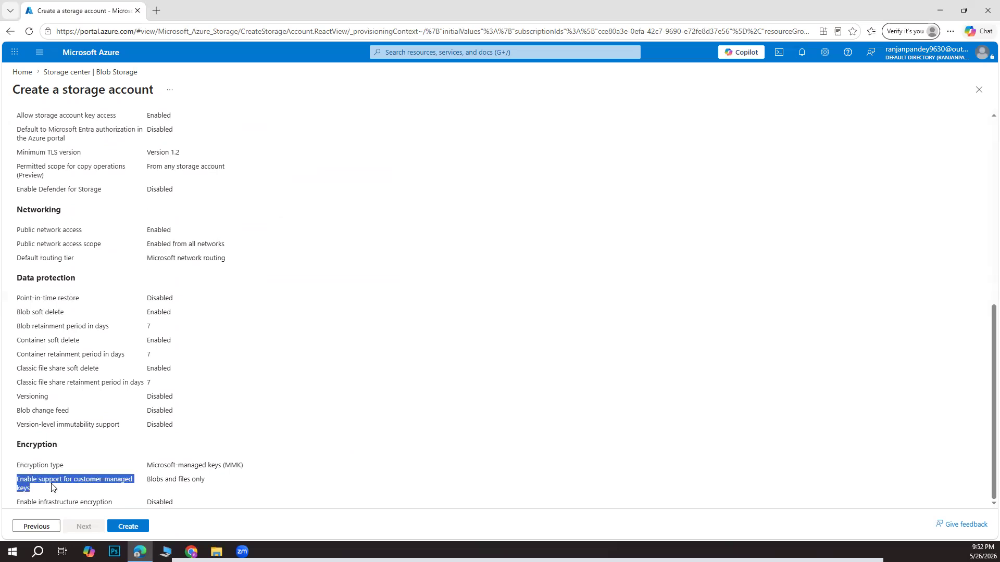
{"action": "left_click_drag", "start_coordinate": [148, 481], "coordinate": [163, 481]}
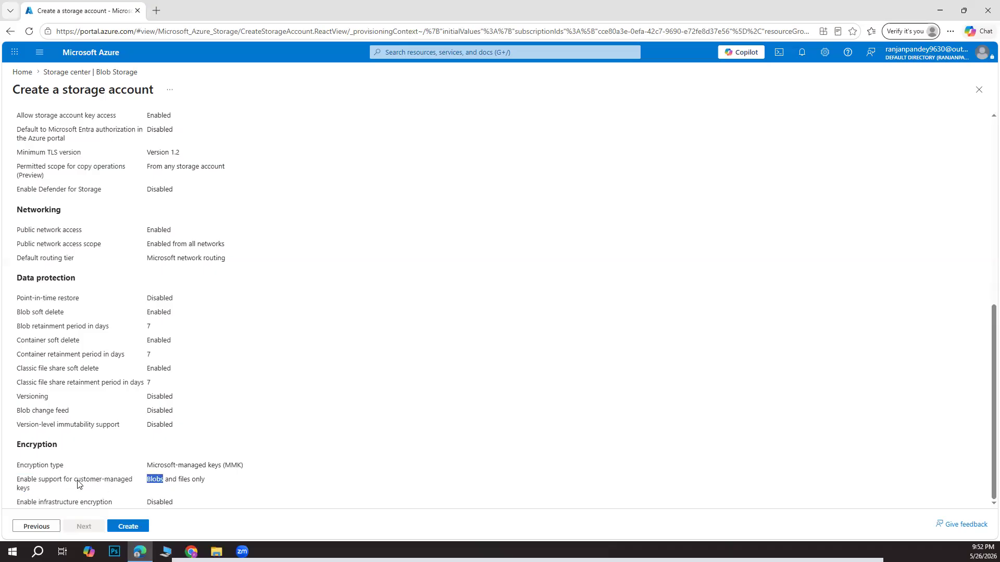
{"action": "left_click_drag", "start_coordinate": [147, 465], "coordinate": [221, 469]}
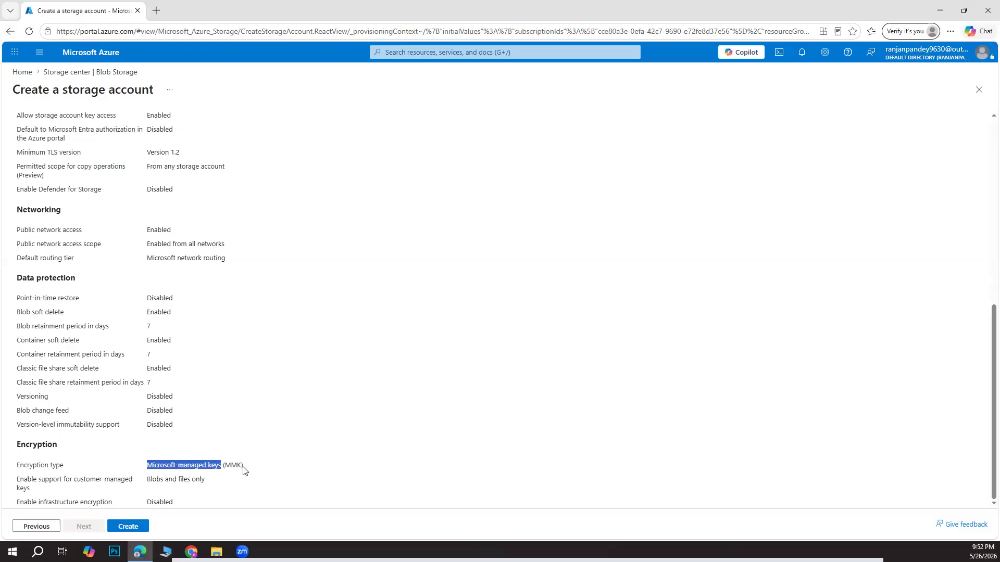
{"action": "left_click_drag", "start_coordinate": [244, 466], "coordinate": [222, 466]}
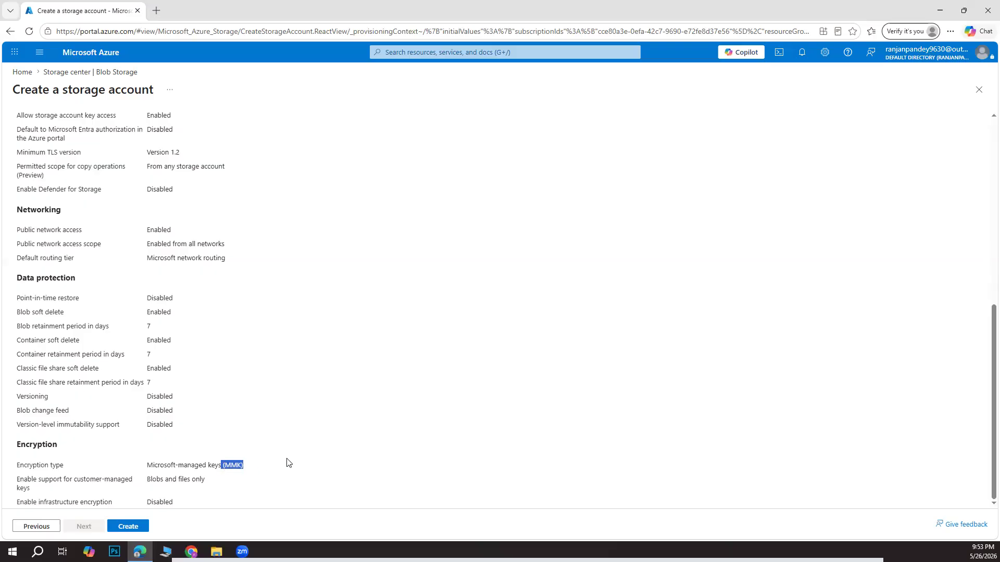
{"action": "left_click_drag", "start_coordinate": [65, 466], "coordinate": [16, 466]}
{"action": "left_click_drag", "start_coordinate": [150, 465], "coordinate": [229, 466]}
{"action": "left_click", "coordinate": [235, 477]}
{"action": "double_click", "coordinate": [227, 465]}
{"action": "scroll", "coordinate": [182, 422], "scroll_direction": "up", "scroll_amount": 2}
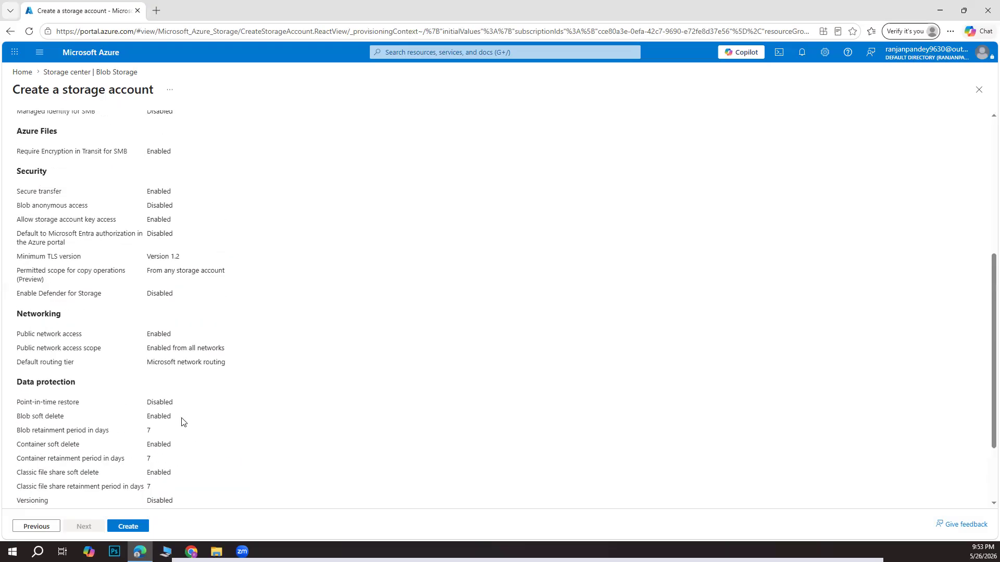
{"action": "scroll", "coordinate": [182, 422], "scroll_direction": "down", "scroll_amount": 2}
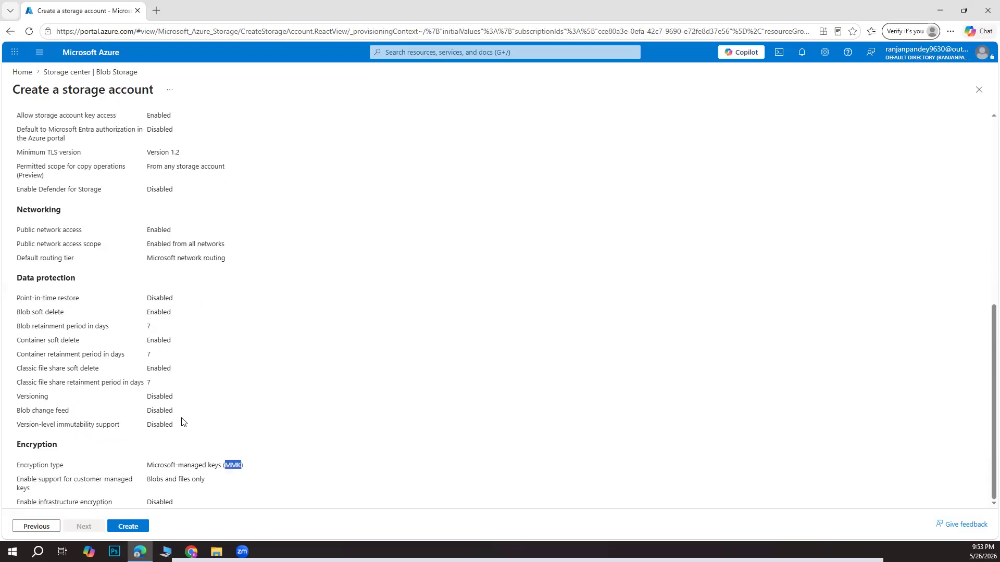
Return to the configuration pages and look through the Encryption, Security and Data protection options.
{"action": "left_click", "coordinate": [37, 526]}
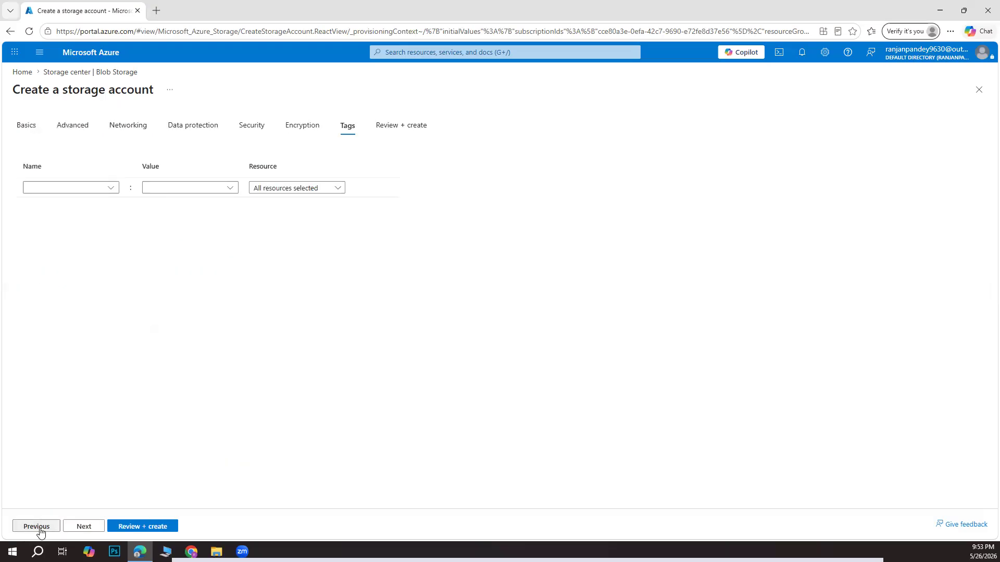
{"action": "left_click", "coordinate": [310, 129]}
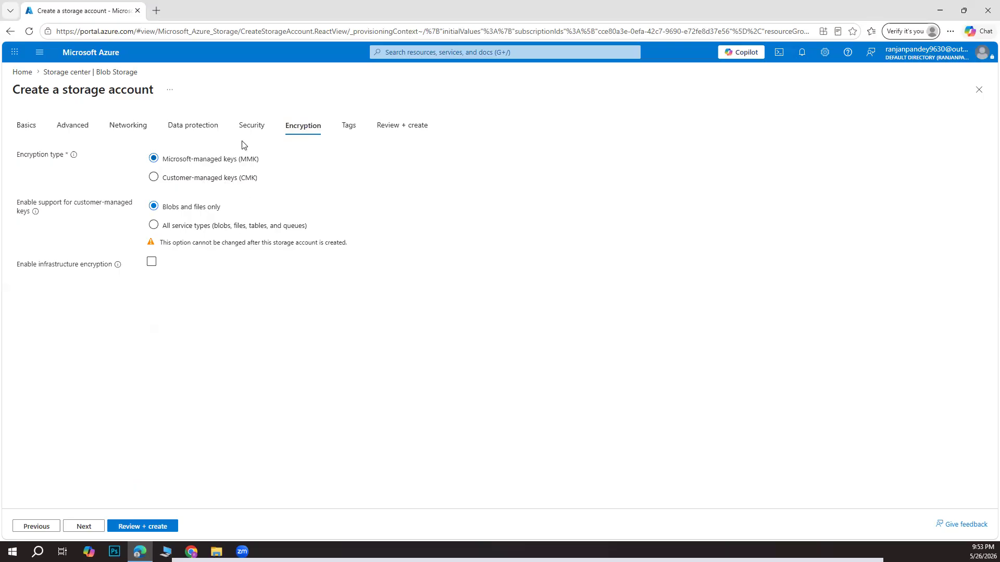
{"action": "left_click", "coordinate": [252, 126]}
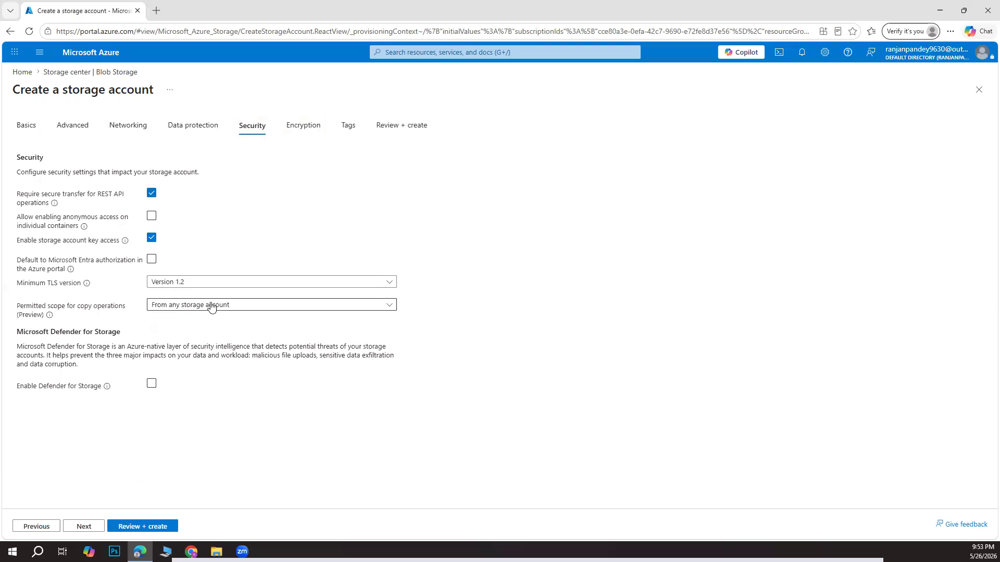
{"action": "left_click", "coordinate": [200, 133]}
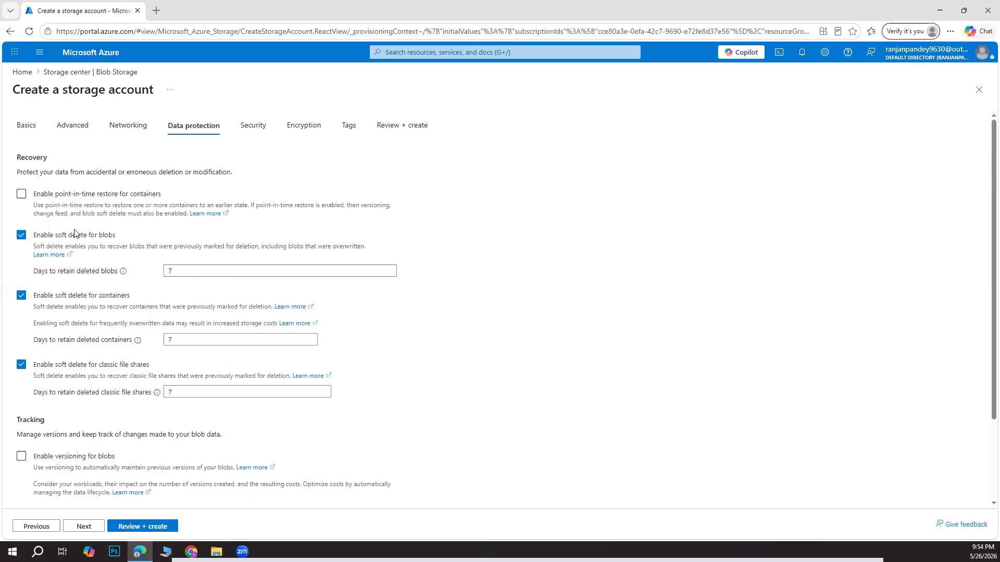
Examine the public access, private endpoint and routing options in Networking, and the namespace, protocol and access tier options in Advanced.
{"action": "left_click", "coordinate": [125, 133]}
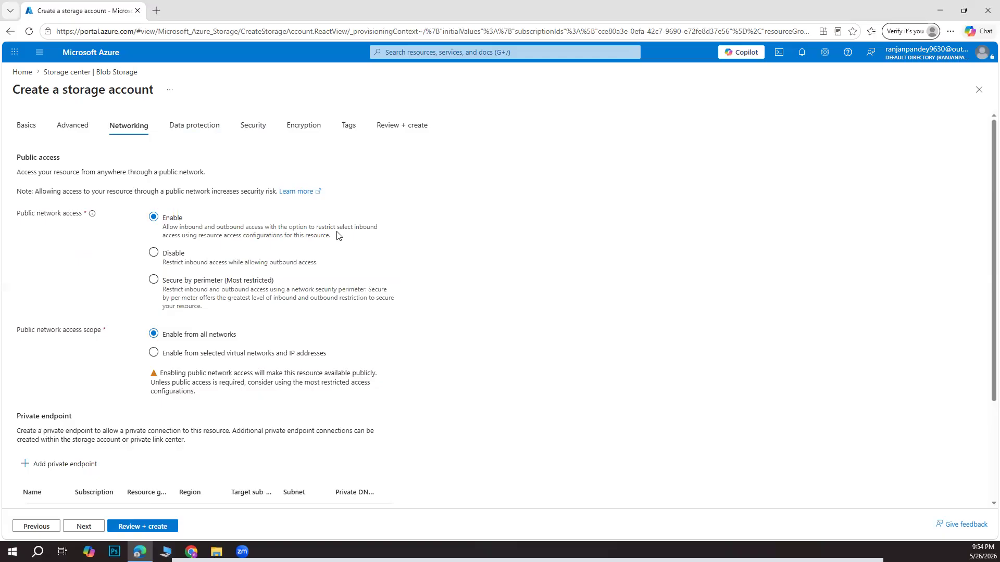
{"action": "scroll", "coordinate": [338, 235], "scroll_direction": "down", "scroll_amount": 3}
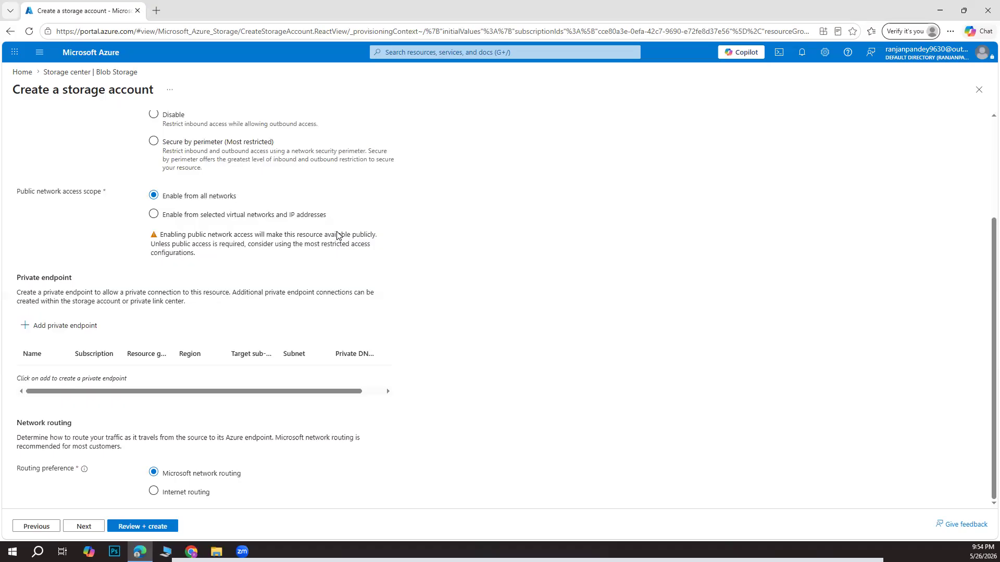
{"action": "scroll", "coordinate": [338, 235], "scroll_direction": "up", "scroll_amount": 3}
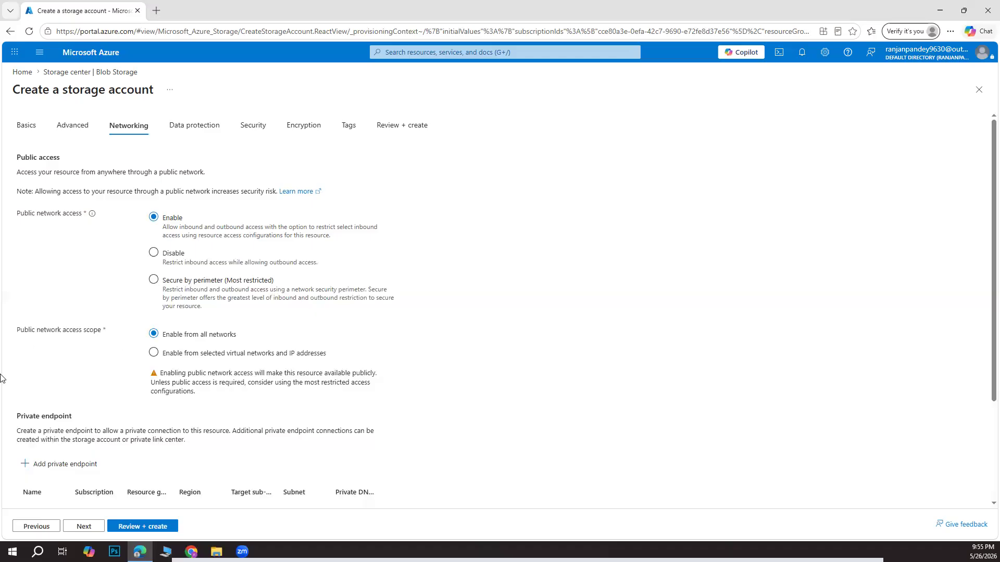
{"action": "scroll", "coordinate": [134, 471], "scroll_direction": "down", "scroll_amount": 1}
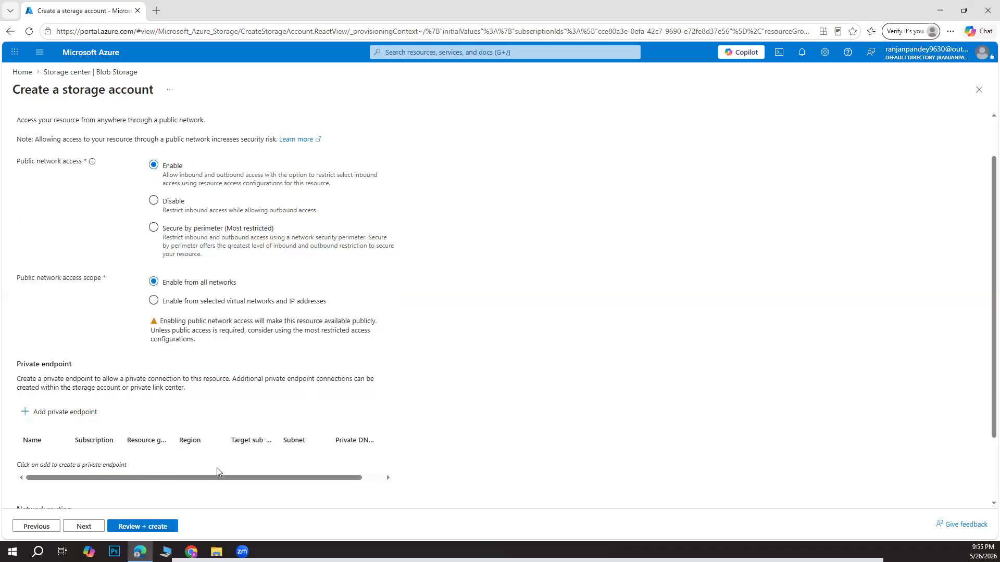
{"action": "scroll", "coordinate": [255, 466], "scroll_direction": "up", "scroll_amount": 1}
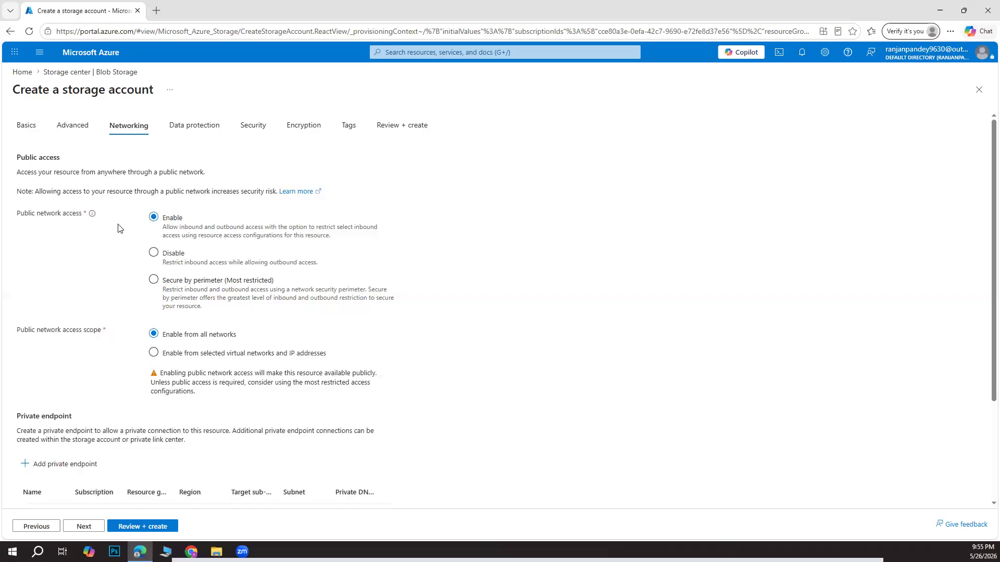
{"action": "mouse_move", "coordinate": [92, 214]}
{"action": "left_click", "coordinate": [77, 130]}
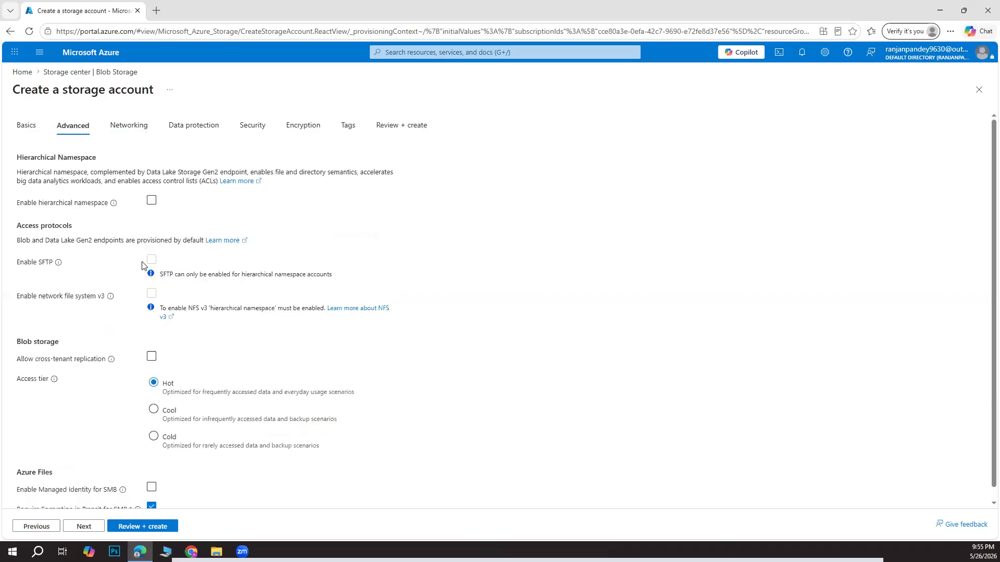
{"action": "scroll", "coordinate": [143, 266], "scroll_direction": "down", "scroll_amount": 1}
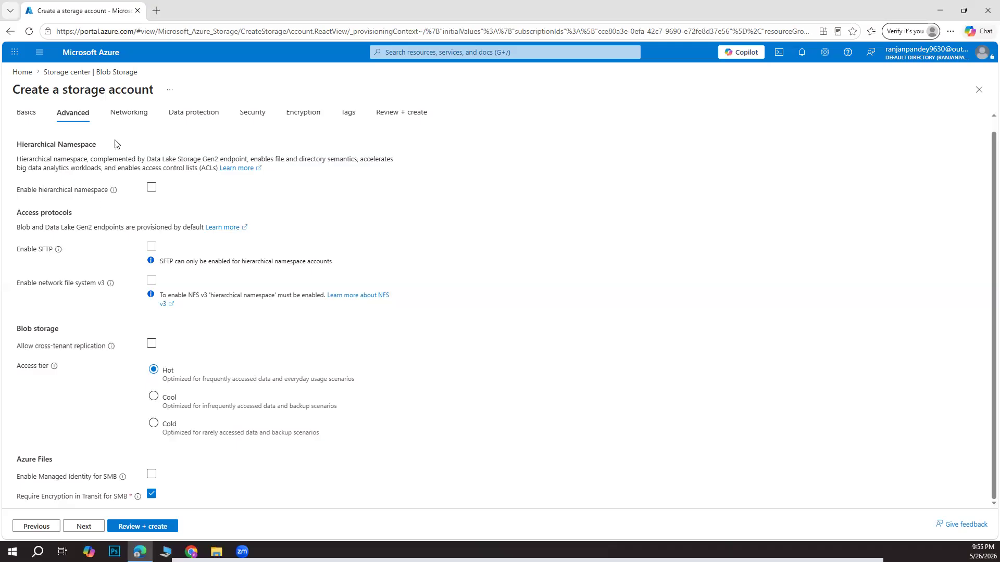
Return to the final review and create the invsadev01 storage account.
{"action": "left_click", "coordinate": [131, 524]}
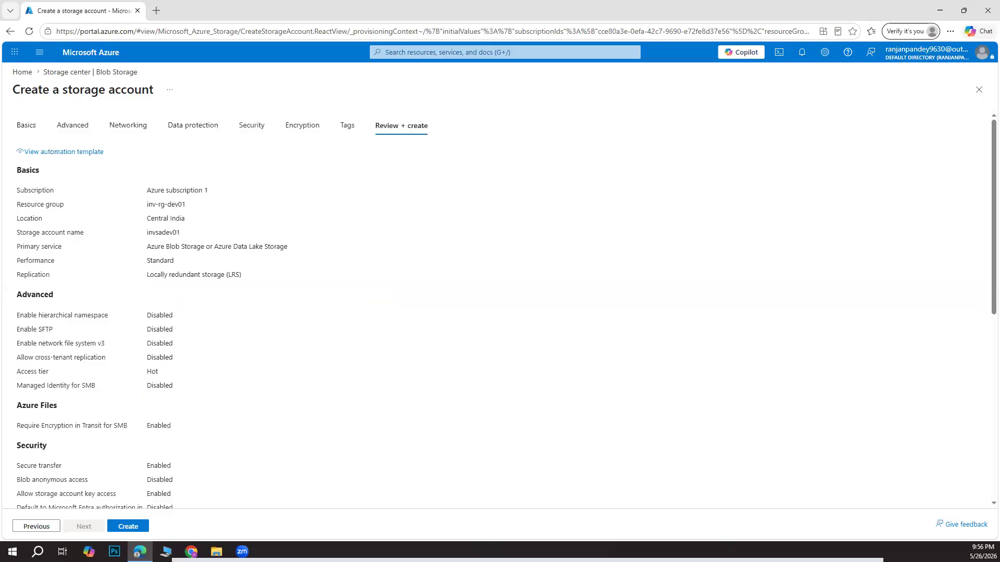
{"action": "key", "text": "super+e"}
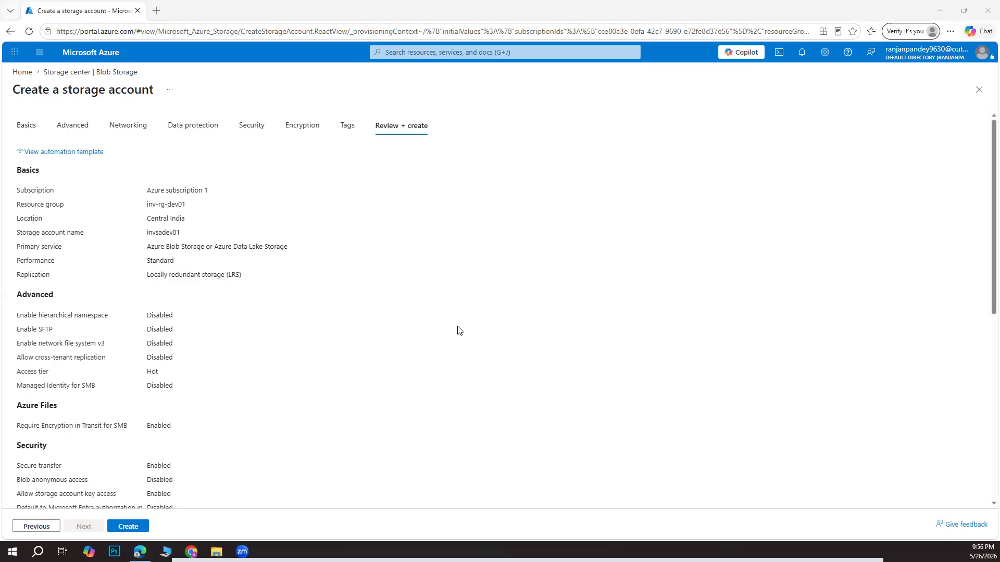
{"action": "left_click", "coordinate": [127, 527]}
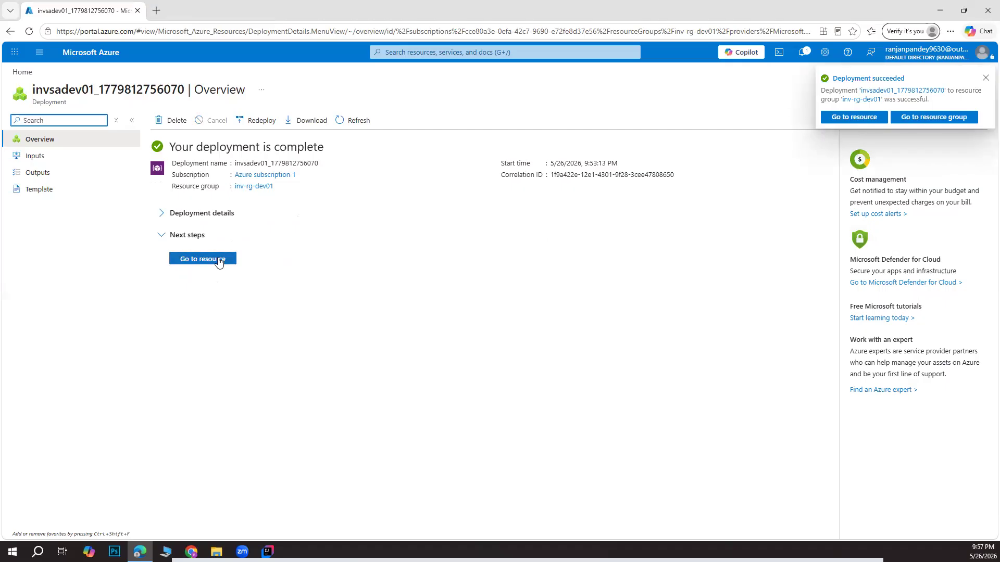
Go to the deployed invsadev01 resource and open its Storage browser.
{"action": "left_click", "coordinate": [203, 259]}
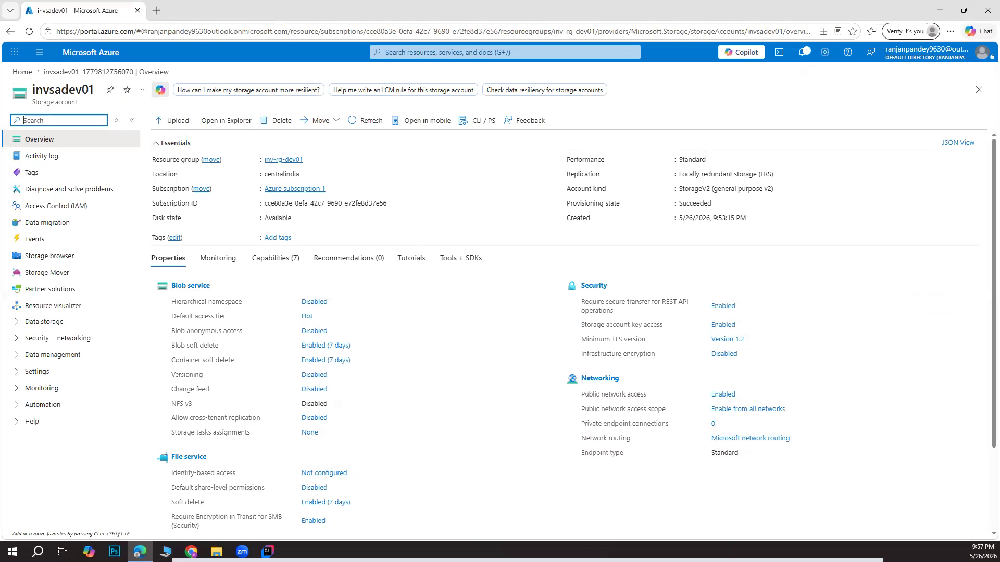
{"action": "left_click", "coordinate": [61, 258]}
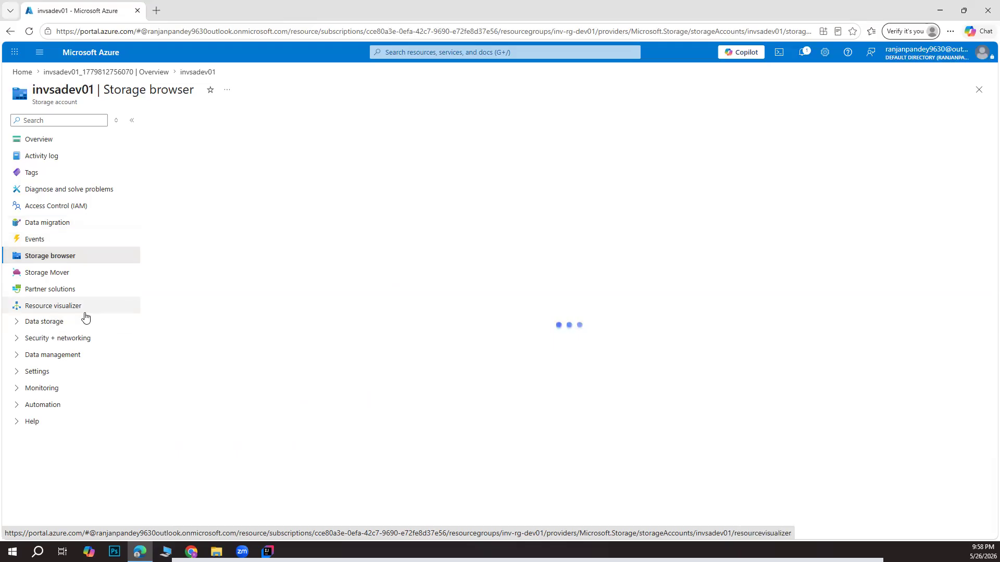
Reload the Storage browser page of the invsadev01 storage account.
{"action": "left_click", "coordinate": [29, 32]}
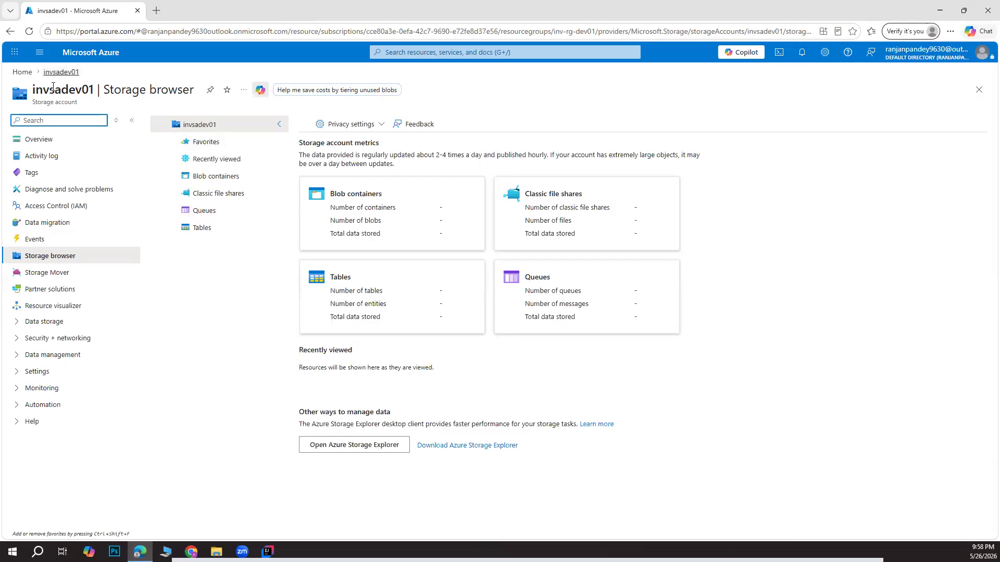
{"action": "triple_click", "coordinate": [85, 104]}
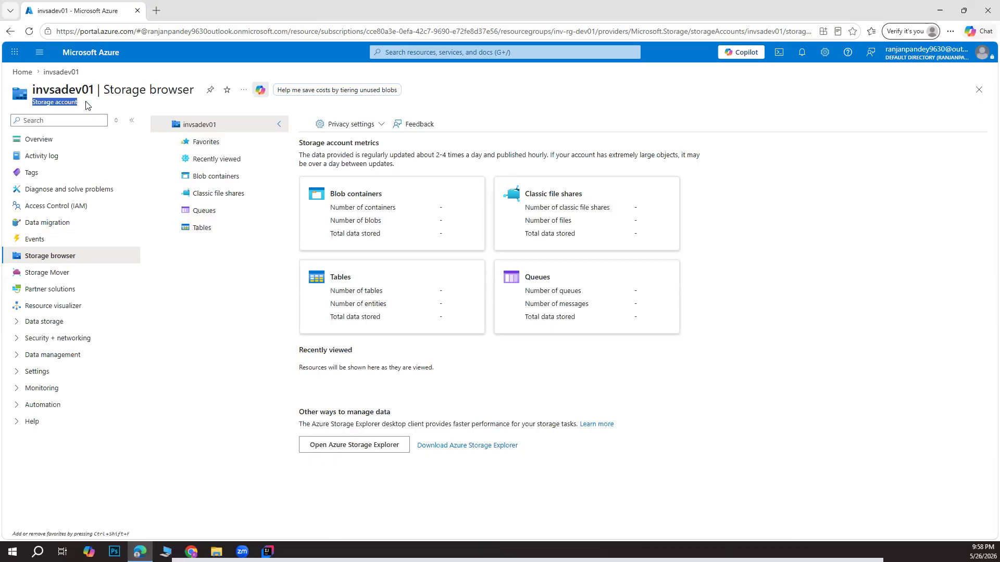
{"action": "left_click", "coordinate": [219, 312]}
Switch to the Azure Cloud tutorial PDF in Chrome and review the blob, file, queue and table storage types in section 12.1.
{"action": "key", "text": "alt+Tab"}
{"action": "scroll", "coordinate": [409, 264], "scroll_direction": "up", "scroll_amount": 4}
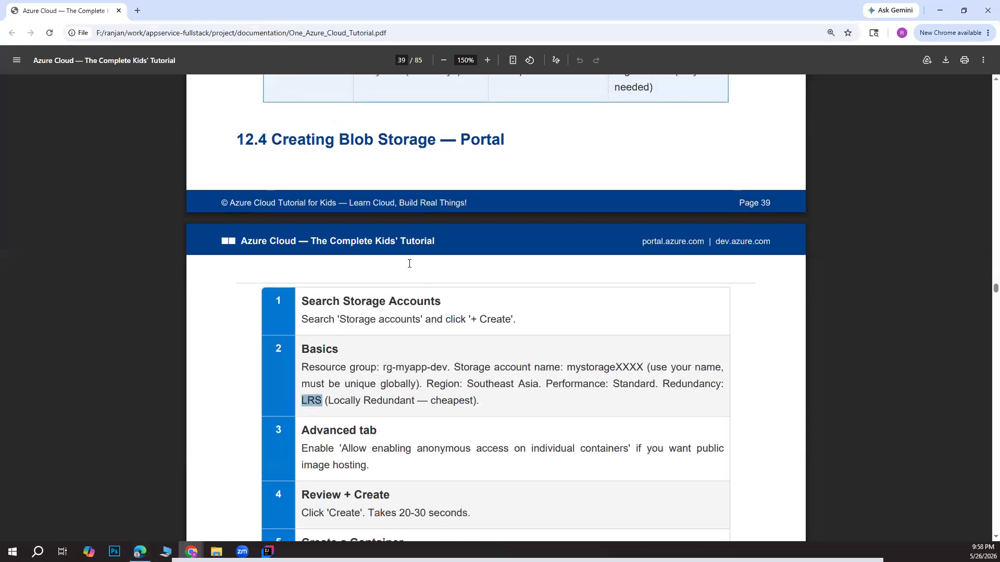
{"action": "scroll", "coordinate": [339, 360], "scroll_direction": "up", "scroll_amount": 6}
{"action": "scroll", "coordinate": [336, 366], "scroll_direction": "up", "scroll_amount": 4}
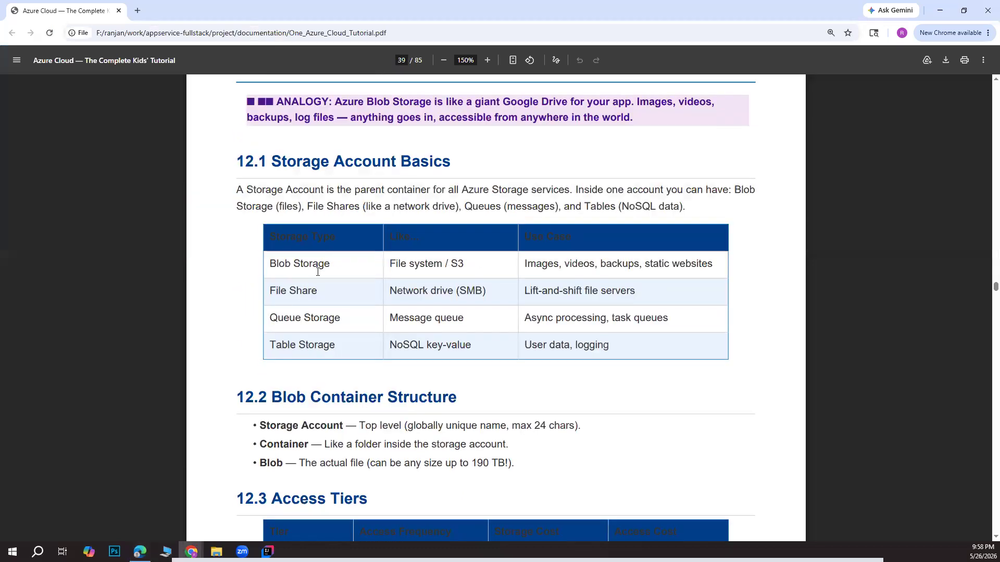
{"action": "left_click_drag", "start_coordinate": [268, 193], "coordinate": [336, 193]}
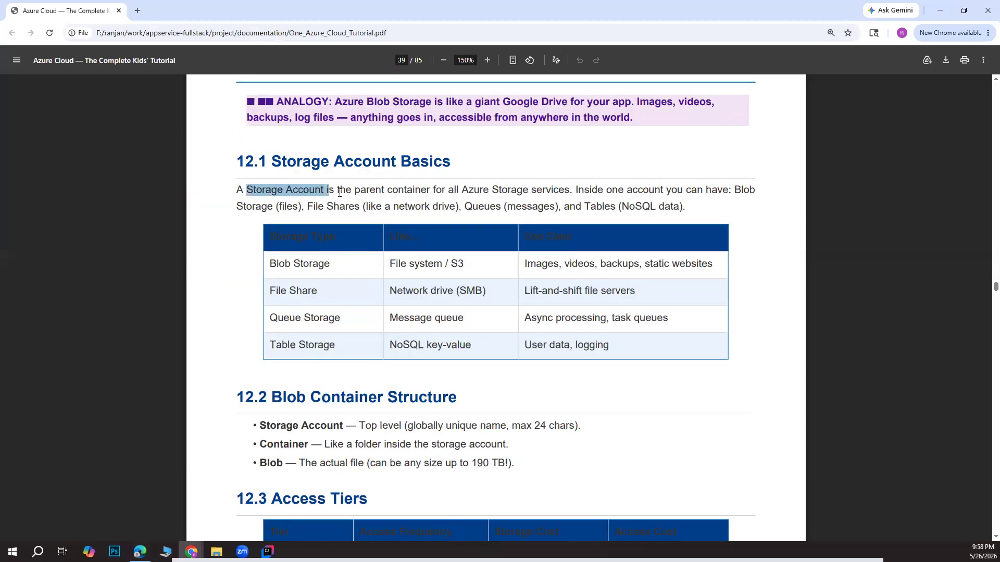
{"action": "left_click_drag", "start_coordinate": [271, 264], "coordinate": [321, 264]}
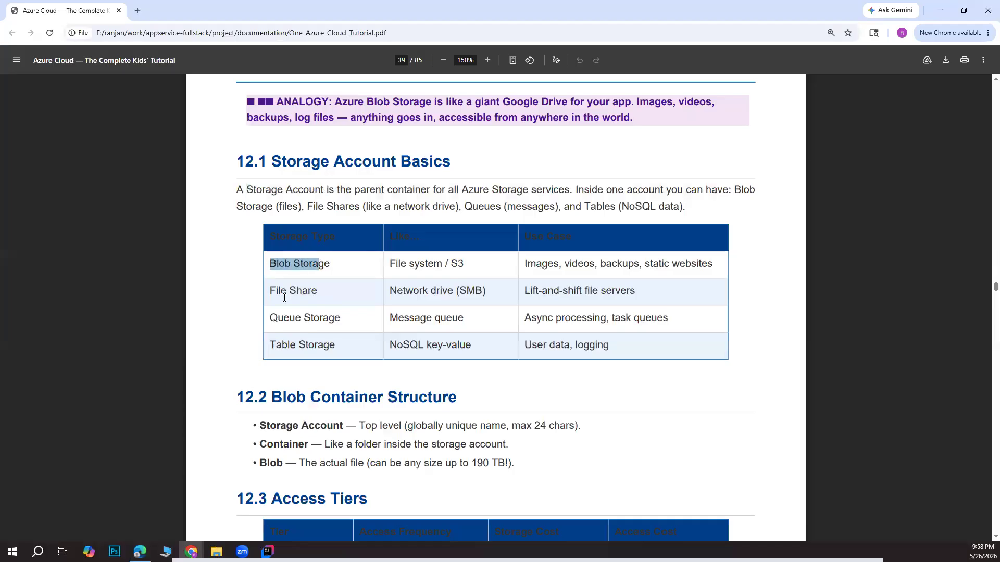
{"action": "left_click_drag", "start_coordinate": [270, 292], "coordinate": [312, 322]}
{"action": "left_click_drag", "start_coordinate": [300, 337], "coordinate": [295, 342]}
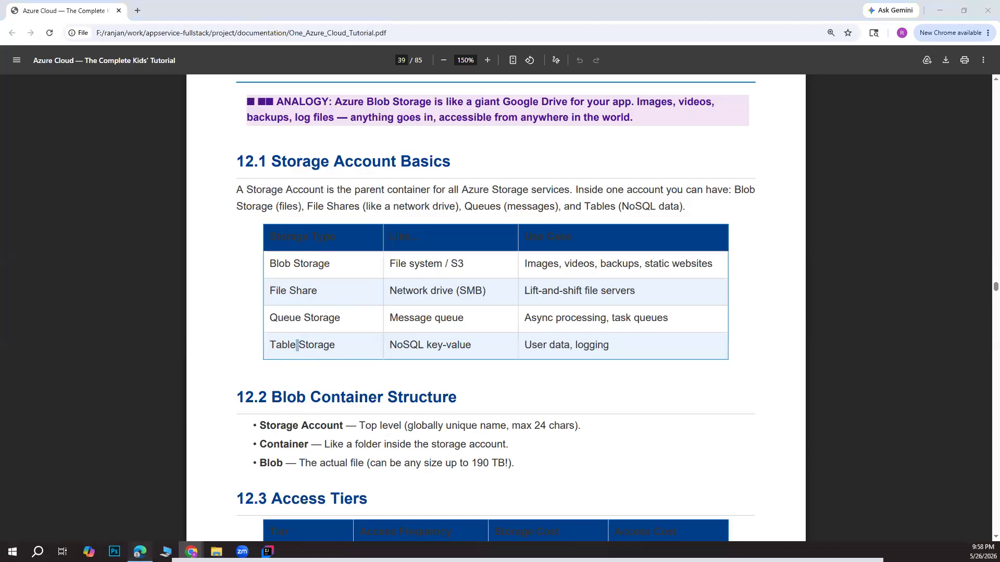
Switch back to the Azure portal in Edge and list the blob containers of invsadev01.
{"action": "left_click", "coordinate": [139, 551]}
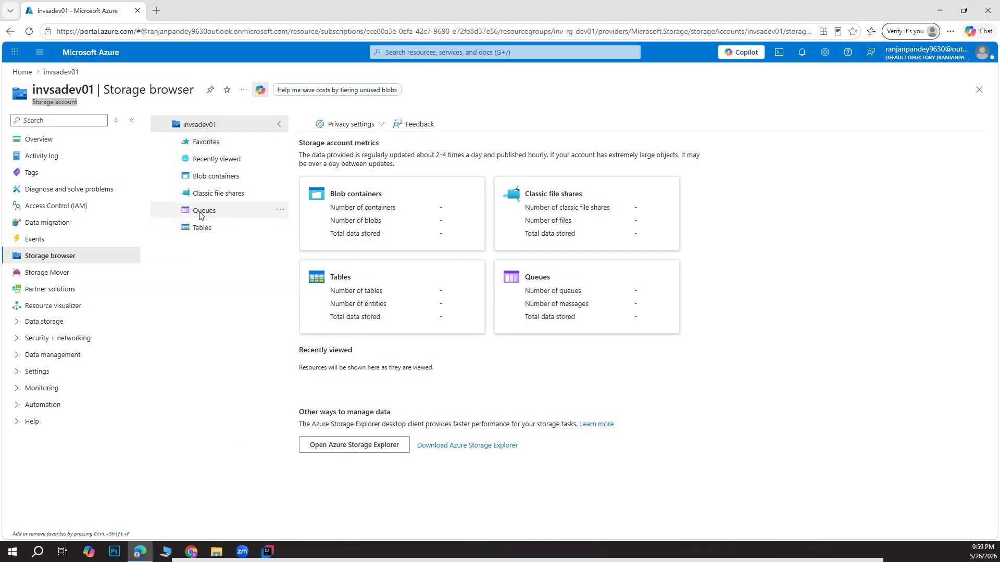
{"action": "left_click", "coordinate": [235, 179]}
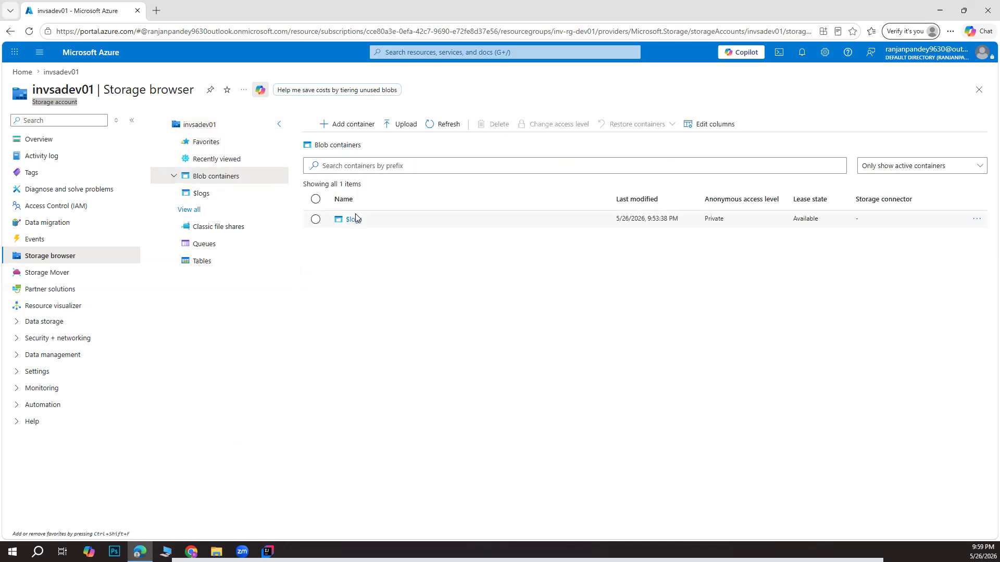
{"action": "left_click", "coordinate": [358, 129]}
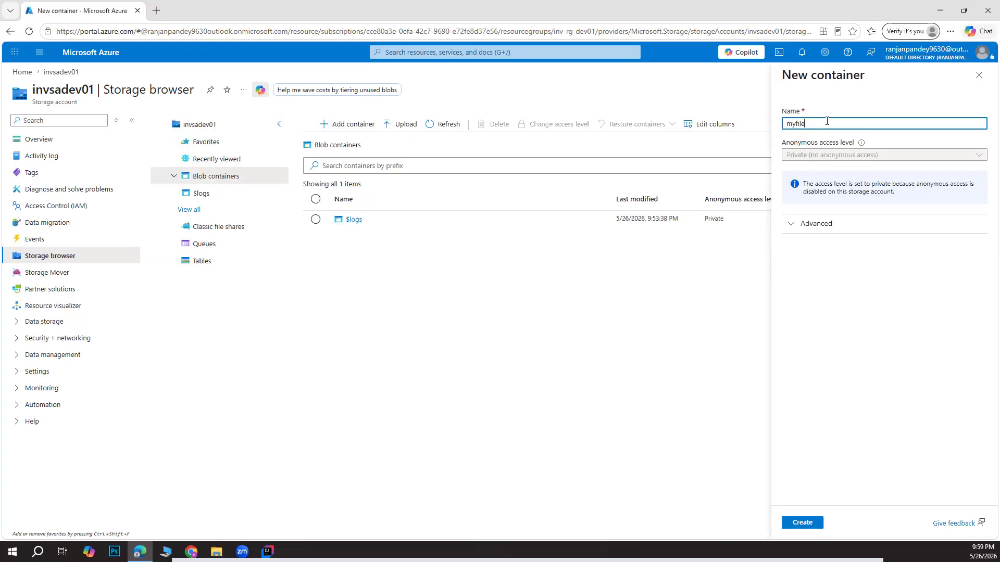
{"action": "left_click", "coordinate": [886, 284]}
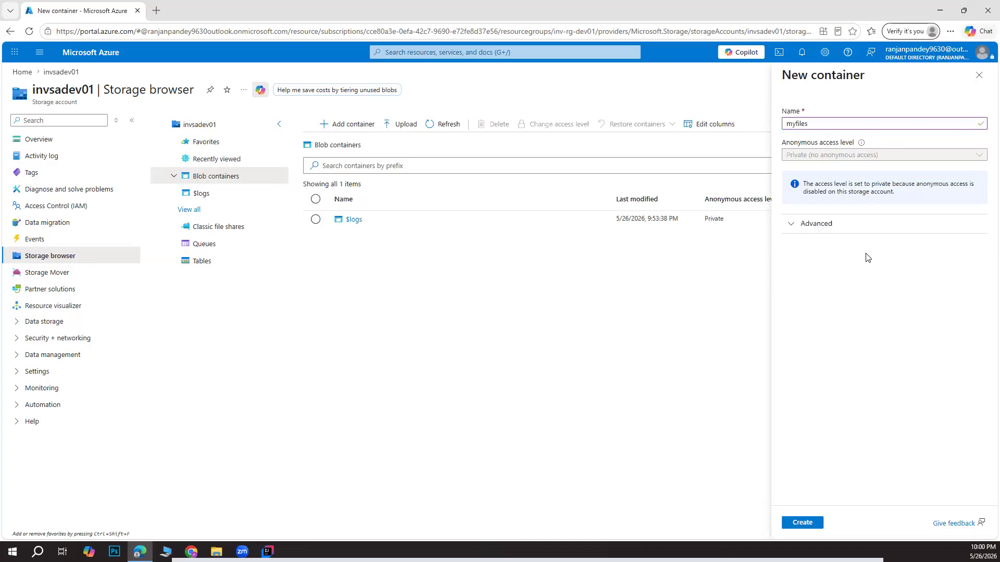
{"action": "left_click", "coordinate": [813, 224]}
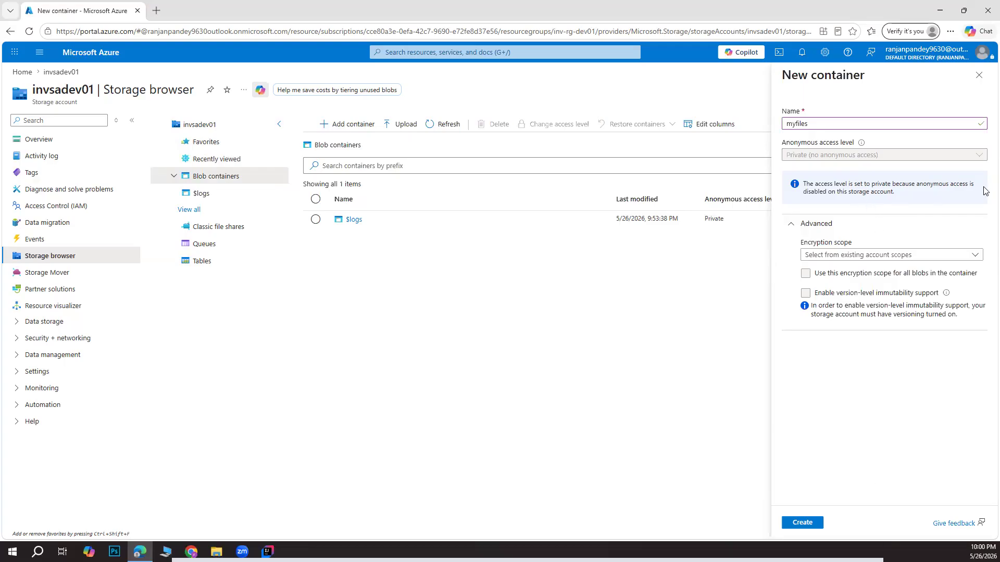
{"action": "left_click", "coordinate": [756, 99]}
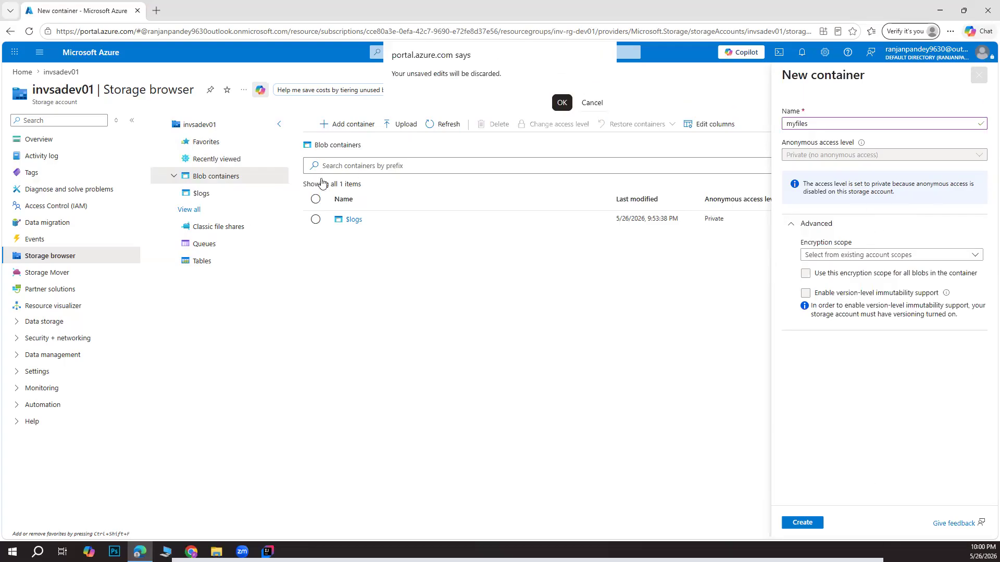
{"action": "key", "text": "Return"}
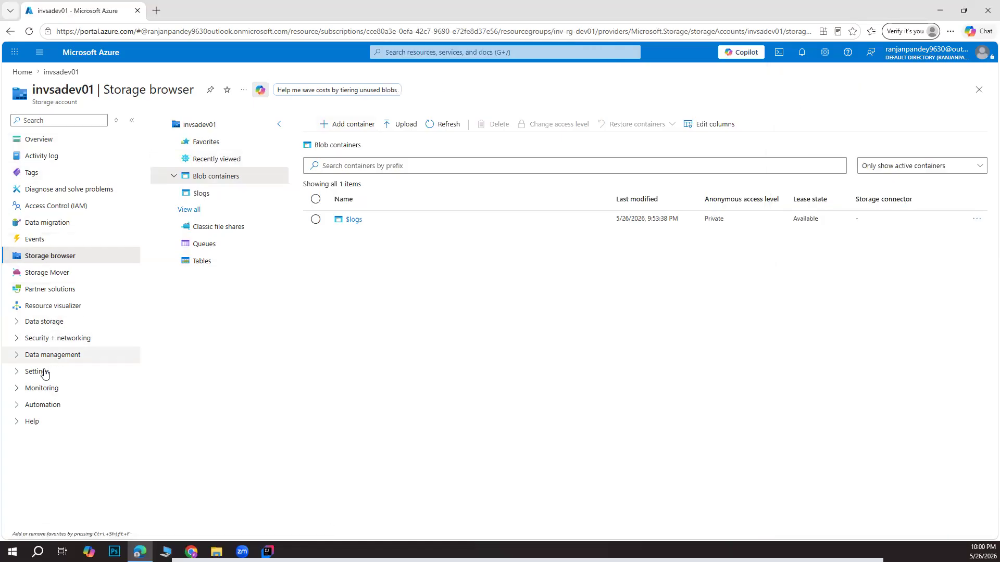
Enable Blob anonymous access in the storage account's Configuration settings and save the change.
{"action": "left_click", "coordinate": [19, 373]}
{"action": "scroll", "coordinate": [89, 358], "scroll_direction": "down", "scroll_amount": 1}
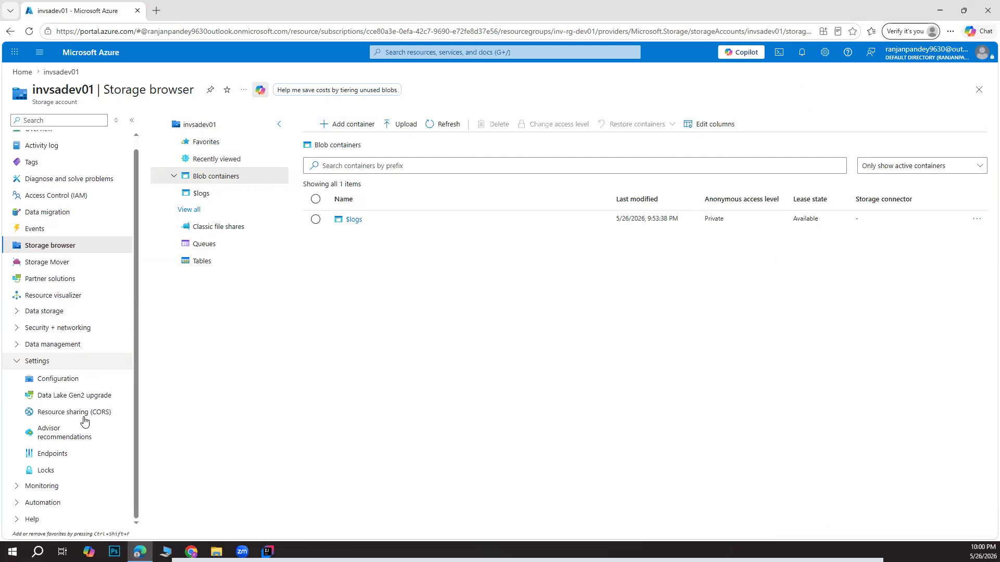
{"action": "left_click", "coordinate": [68, 383]}
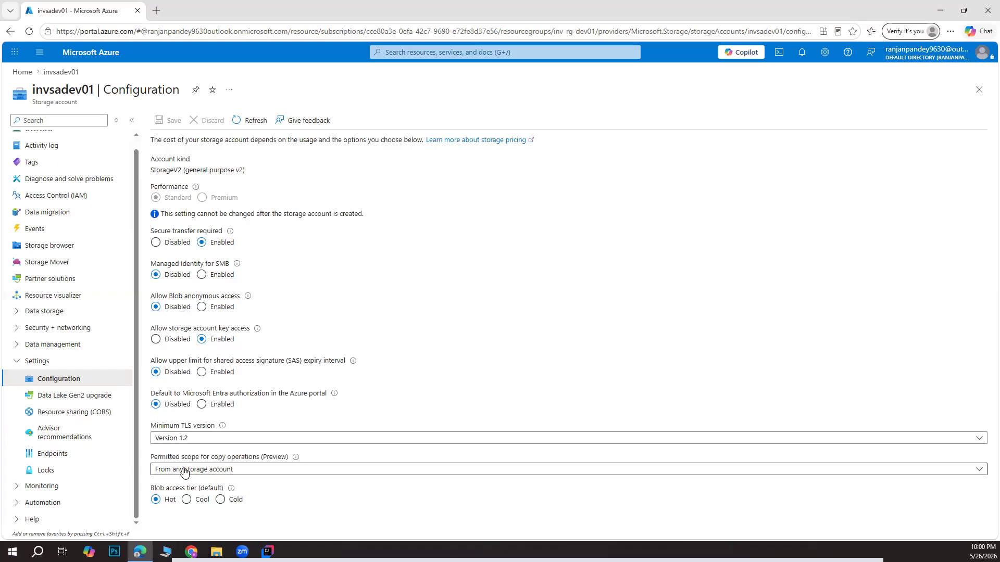
{"action": "left_click", "coordinate": [233, 471]}
{"action": "left_click", "coordinate": [233, 471]}
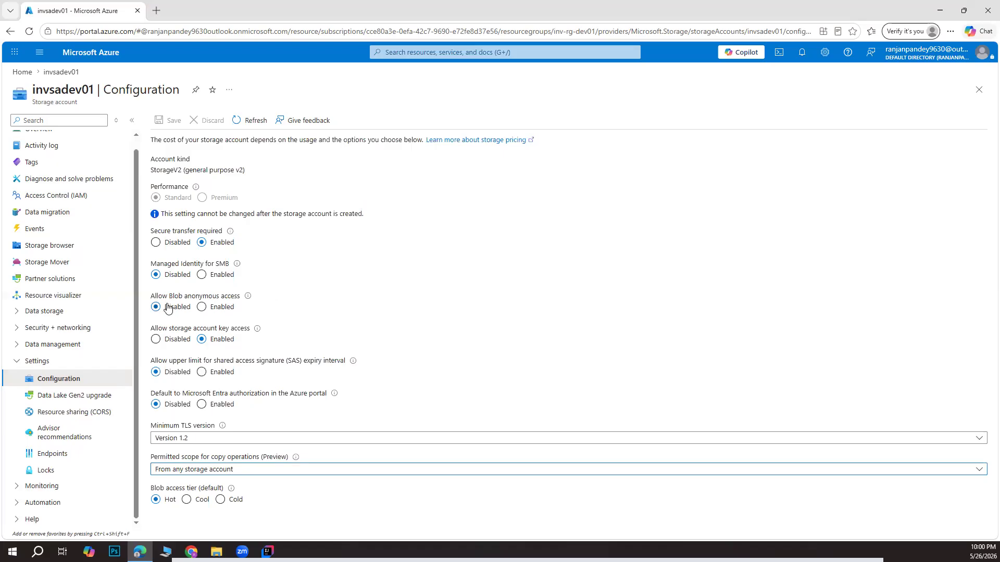
{"action": "left_click", "coordinate": [202, 308]}
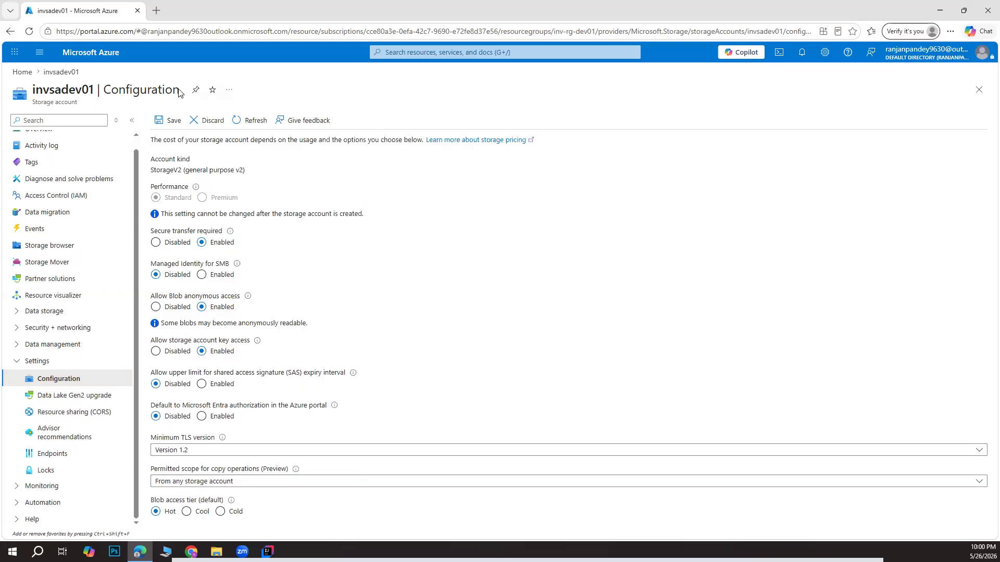
{"action": "left_click", "coordinate": [167, 121]}
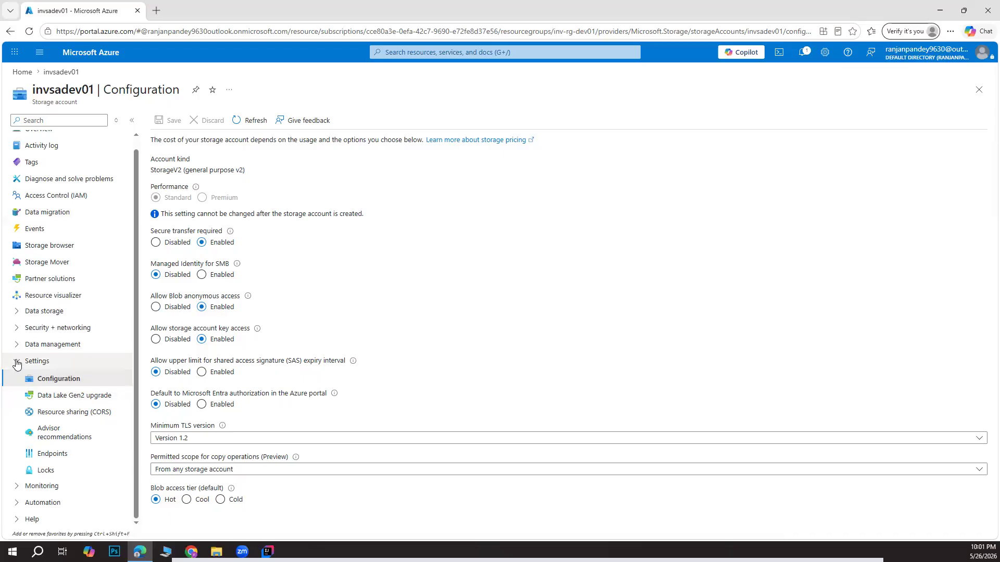
Find the storage account's Containers page by searching for "container" and open the new container form.
{"action": "left_click", "coordinate": [16, 364]}
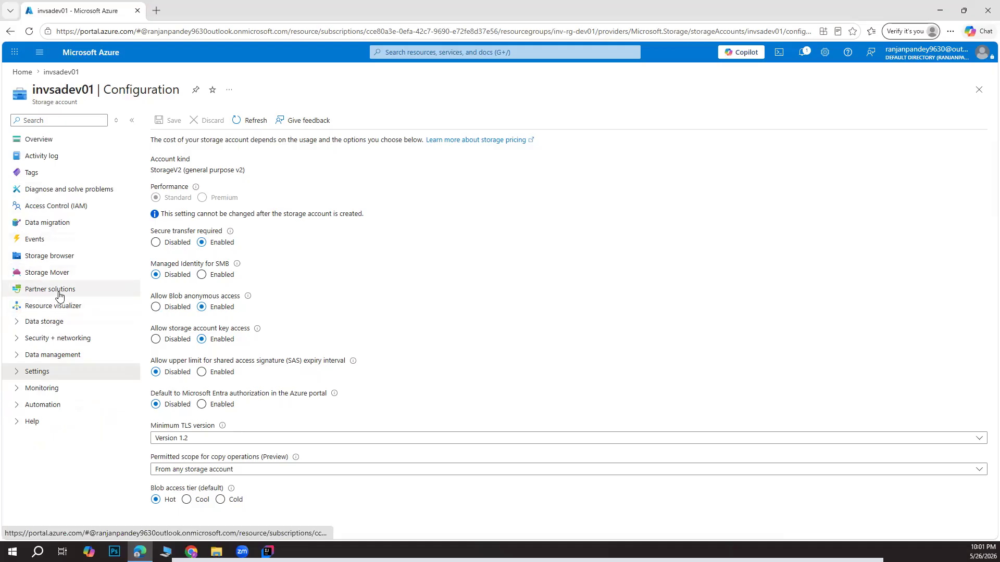
{"action": "left_click", "coordinate": [41, 141]}
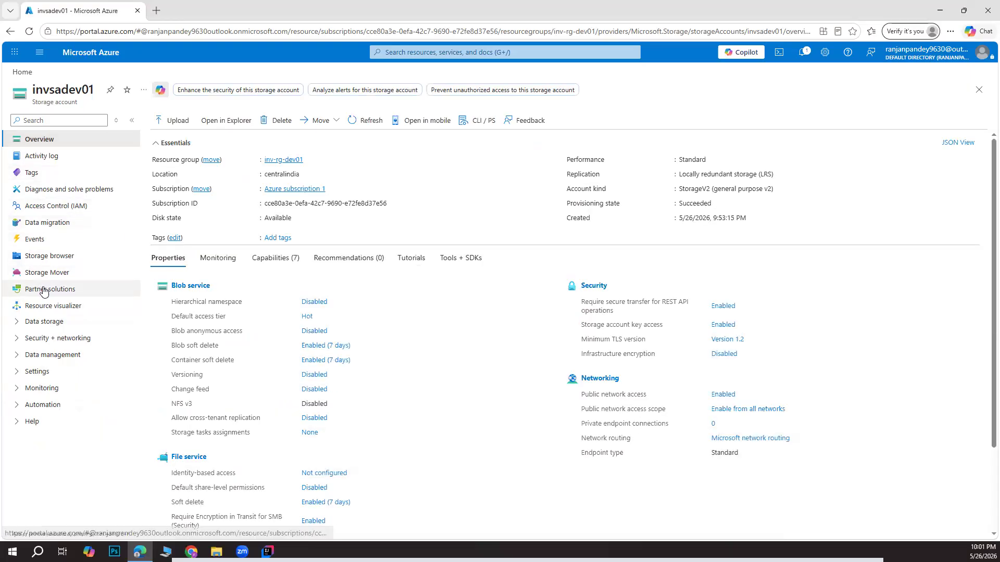
{"action": "left_click", "coordinate": [53, 118]}
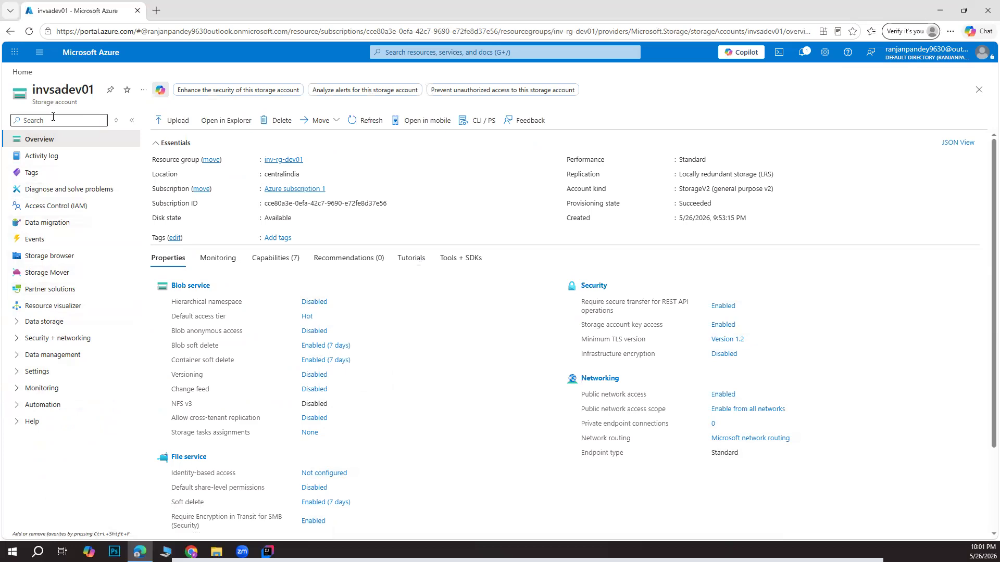
{"action": "type", "text": "container"}
{"action": "left_click", "coordinate": [58, 157]}
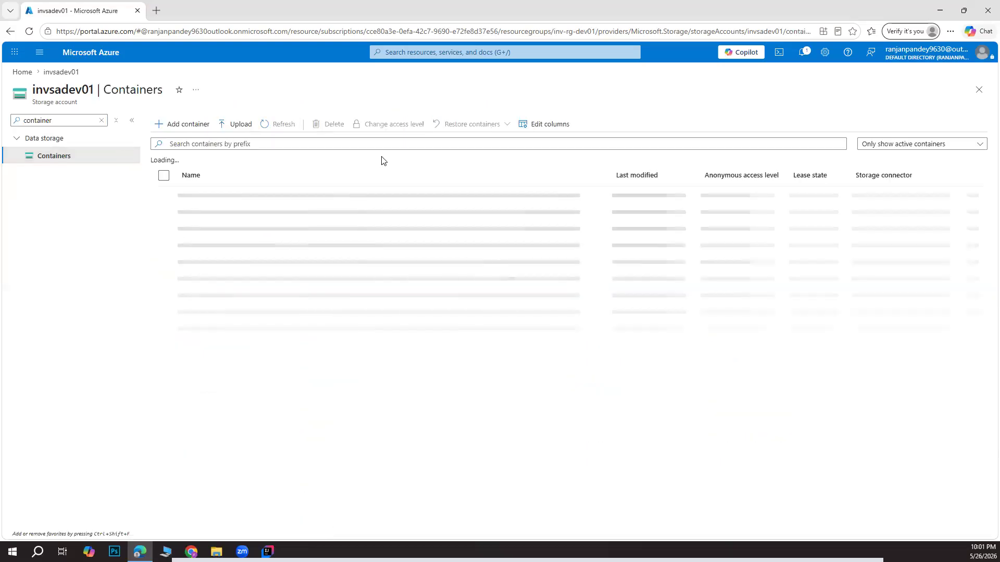
{"action": "left_click", "coordinate": [190, 126]}
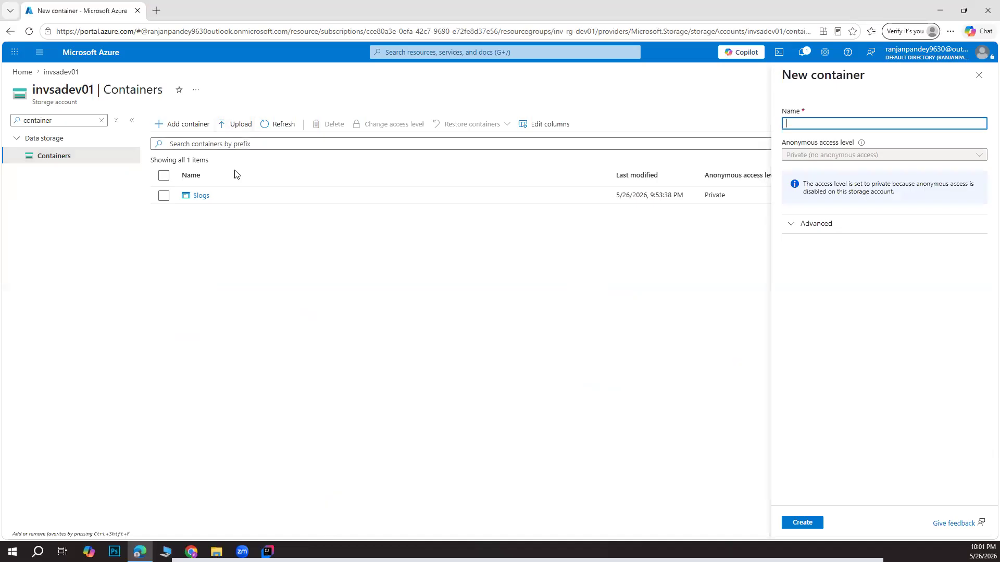
Switch to File Explorer and look over the path and files of the project folder.
{"action": "key", "text": "alt+Tab"}
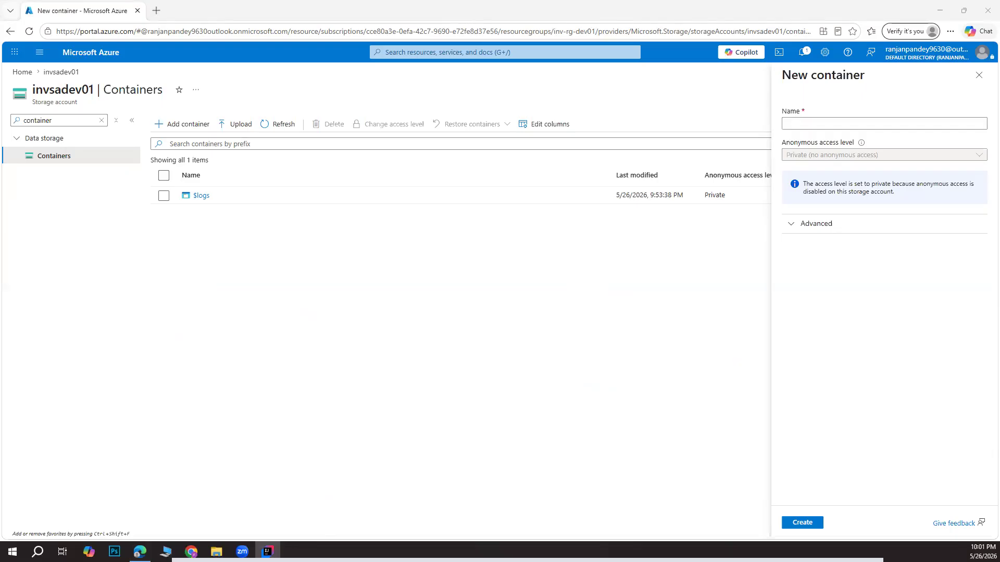
{"action": "left_click", "coordinate": [440, 351]}
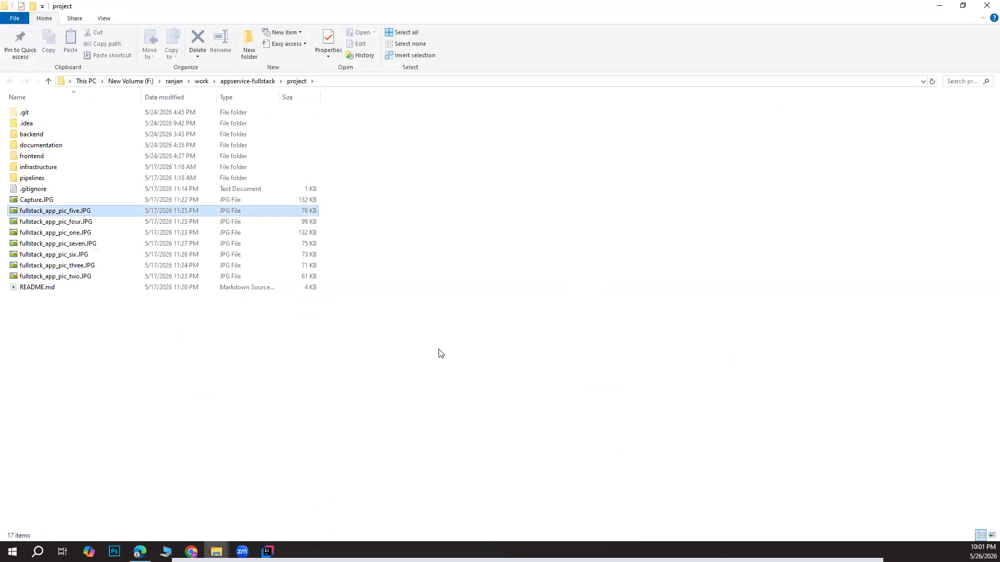
{"action": "left_click", "coordinate": [435, 84]}
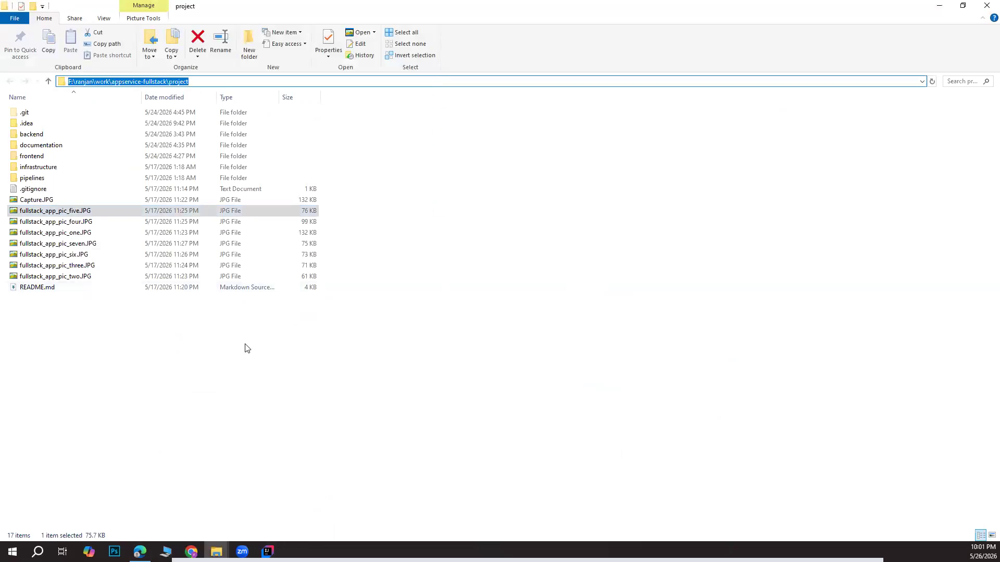
{"action": "left_click", "coordinate": [223, 370]}
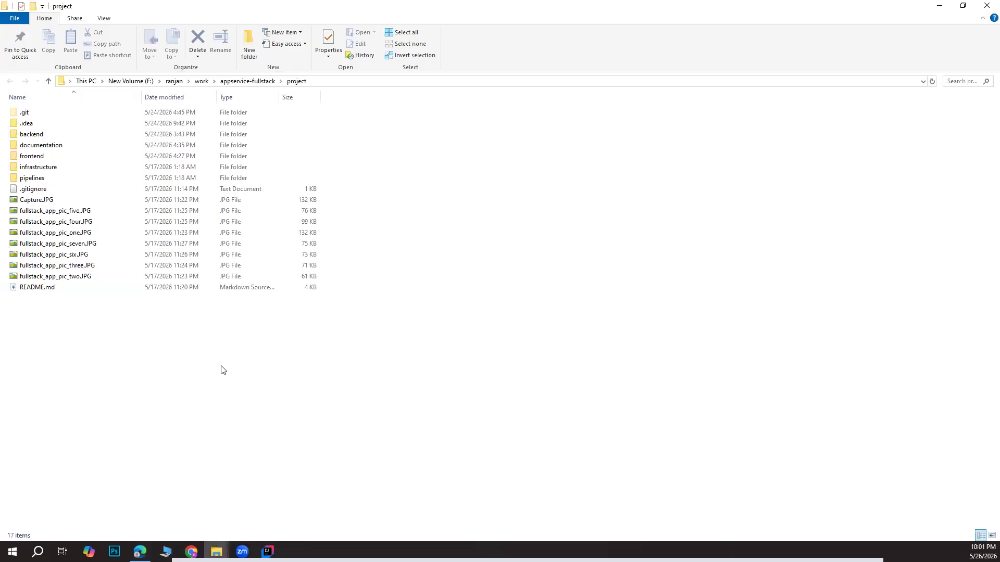
Switch to the tutorial PDF in Chrome and read the section 12.4 instructions on creating a container and uploading a file.
{"action": "key", "text": "alt+Tab"}
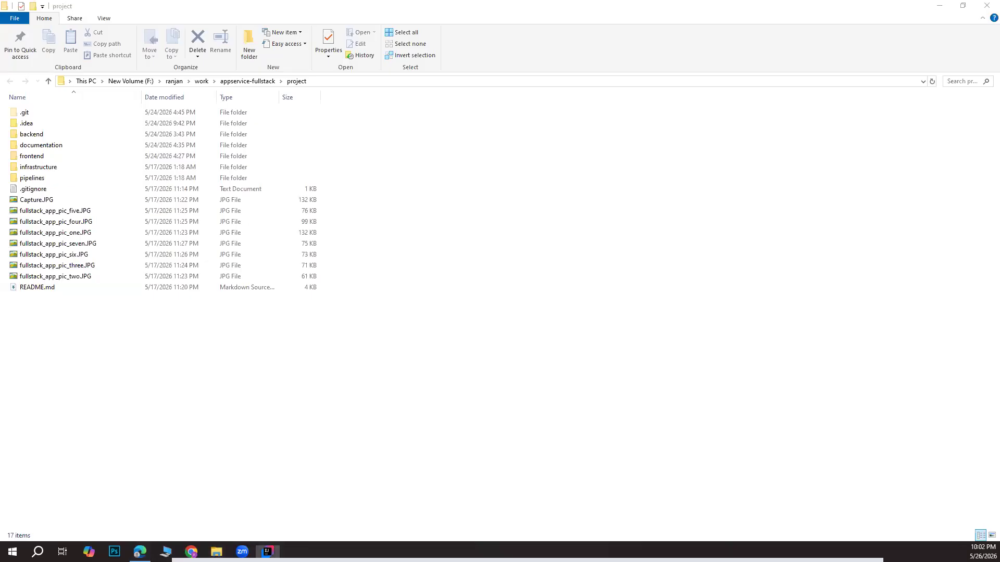
{"action": "key", "text": "alt+Tab"}
{"action": "scroll", "coordinate": [431, 347], "scroll_direction": "down", "scroll_amount": 15}
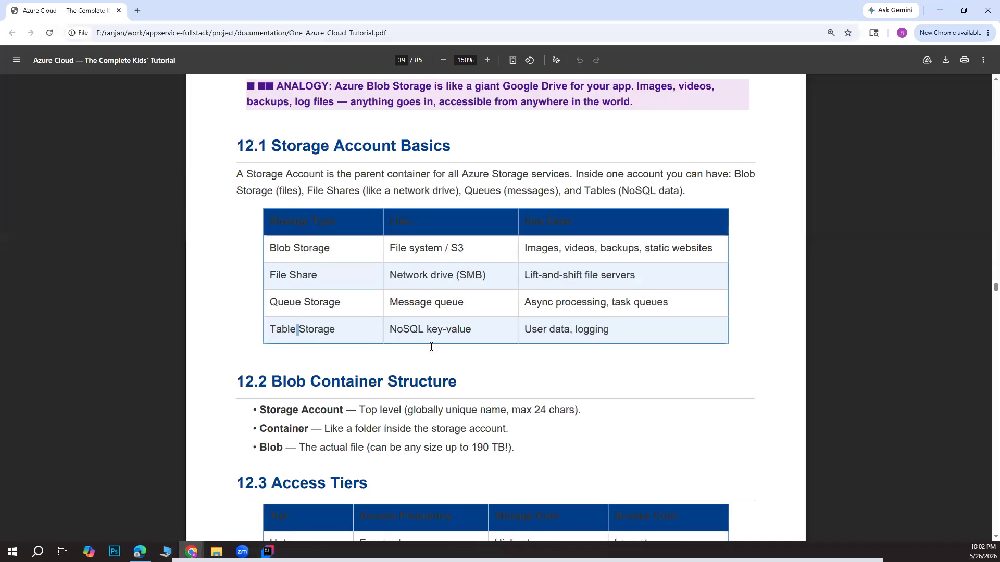
{"action": "scroll", "coordinate": [431, 347], "scroll_direction": "down", "scroll_amount": 4}
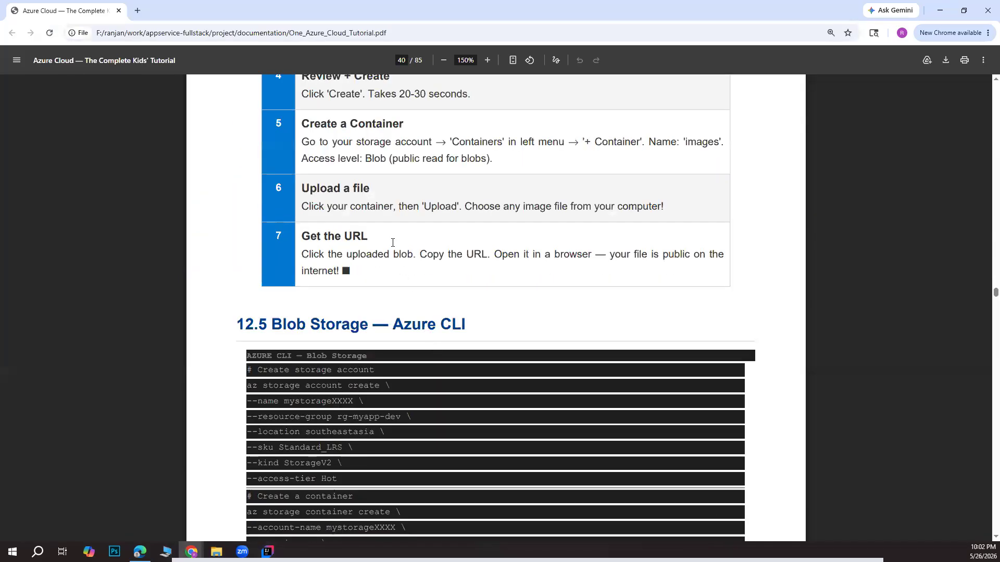
{"action": "scroll", "coordinate": [389, 235], "scroll_direction": "up", "scroll_amount": 2}
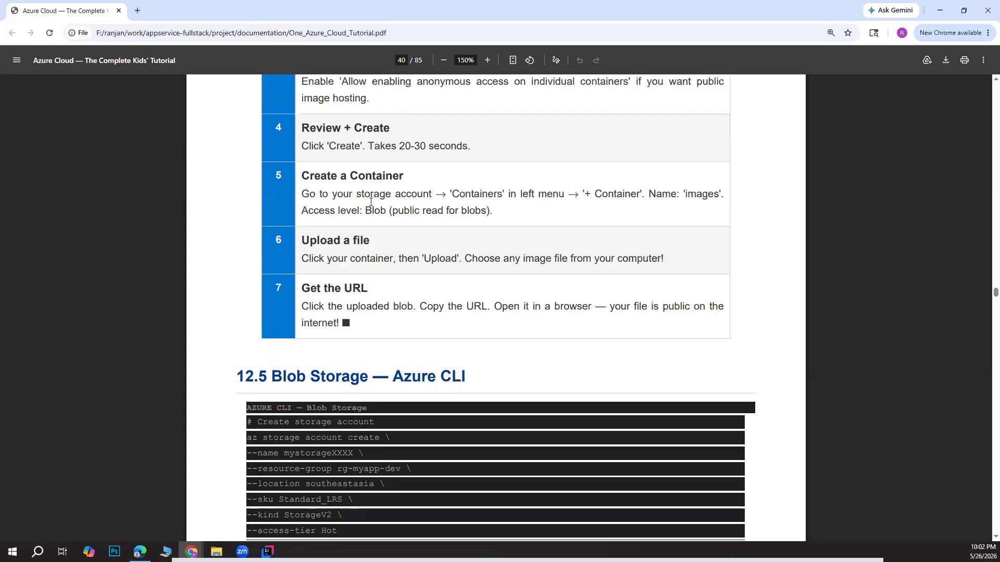
{"action": "left_click_drag", "start_coordinate": [436, 194], "coordinate": [554, 193]}
{"action": "left_click_drag", "start_coordinate": [628, 191], "coordinate": [633, 190]}
{"action": "double_click", "coordinate": [608, 196]}
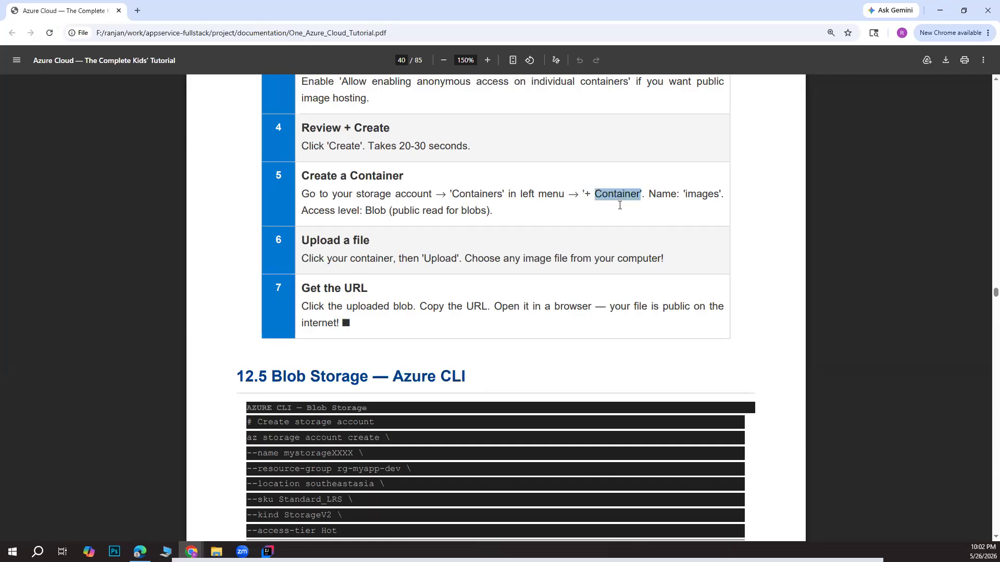
{"action": "double_click", "coordinate": [369, 212]}
{"action": "left_click", "coordinate": [522, 245]}
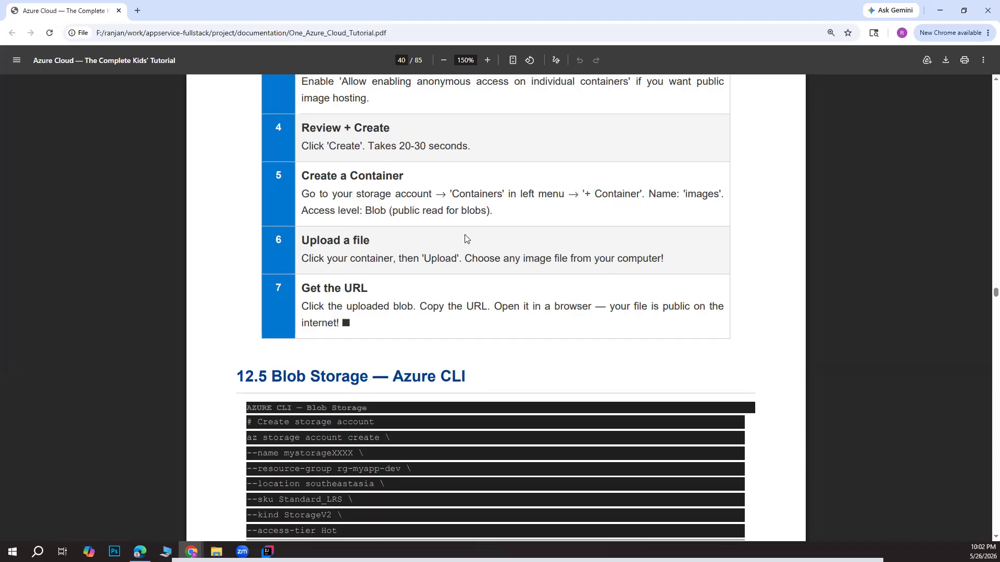
{"action": "double_click", "coordinate": [447, 260]}
{"action": "scroll", "coordinate": [541, 254], "scroll_direction": "up", "scroll_amount": 1}
{"action": "scroll", "coordinate": [464, 246], "scroll_direction": "up", "scroll_amount": 1}
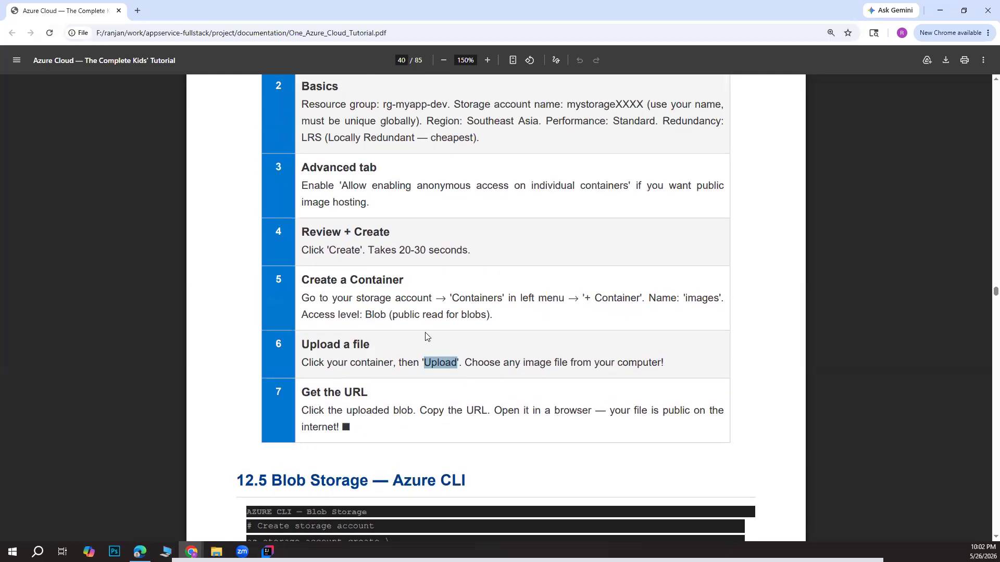
Switch from the tutorial PDF to the Azure portal and create a container named invcondev01 with the private access level.
{"action": "left_click_drag", "start_coordinate": [385, 295], "coordinate": [499, 298]}
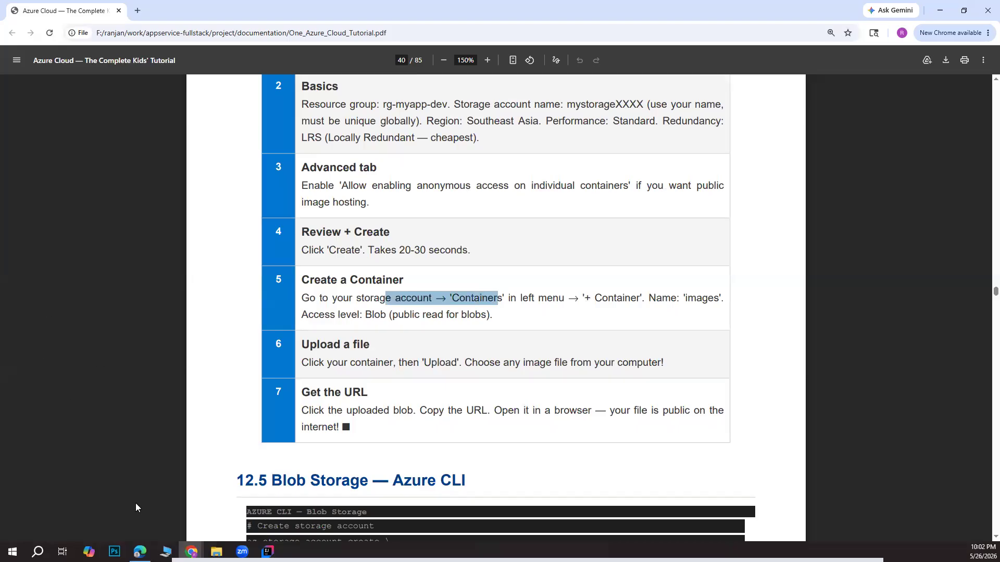
{"action": "left_click", "coordinate": [139, 547]}
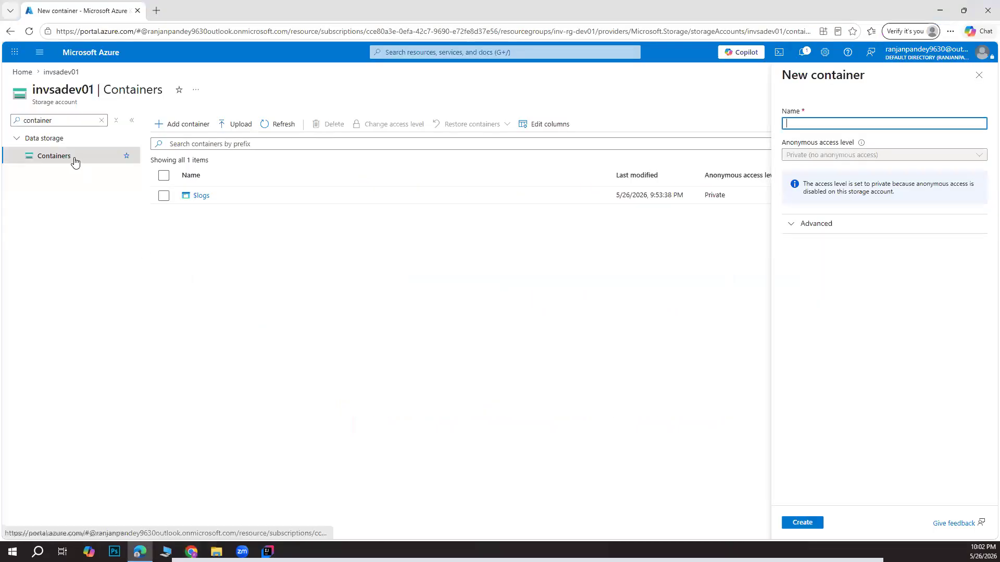
{"action": "left_click", "coordinate": [174, 125]}
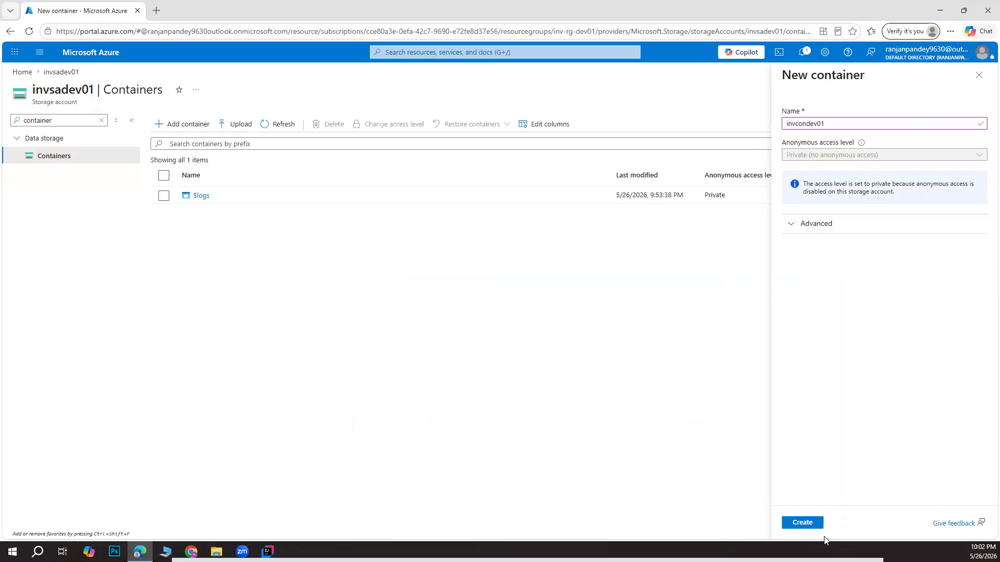
{"action": "left_click", "coordinate": [807, 523]}
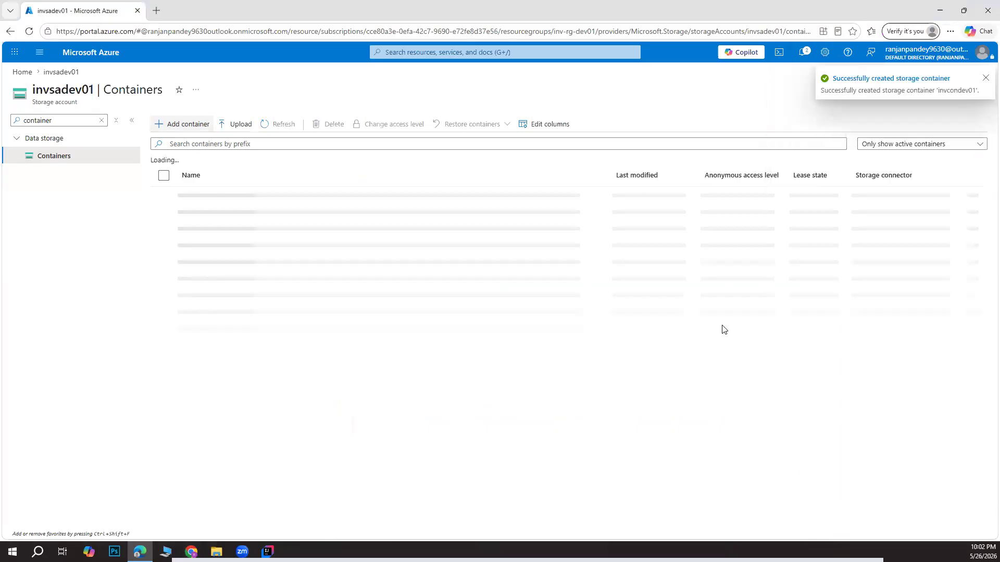
Upload fullstack_app_pic_one.JPG and fullstack_app_pic_two.JPG from the project folder into the invcondev01 container.
{"action": "left_click", "coordinate": [216, 213]}
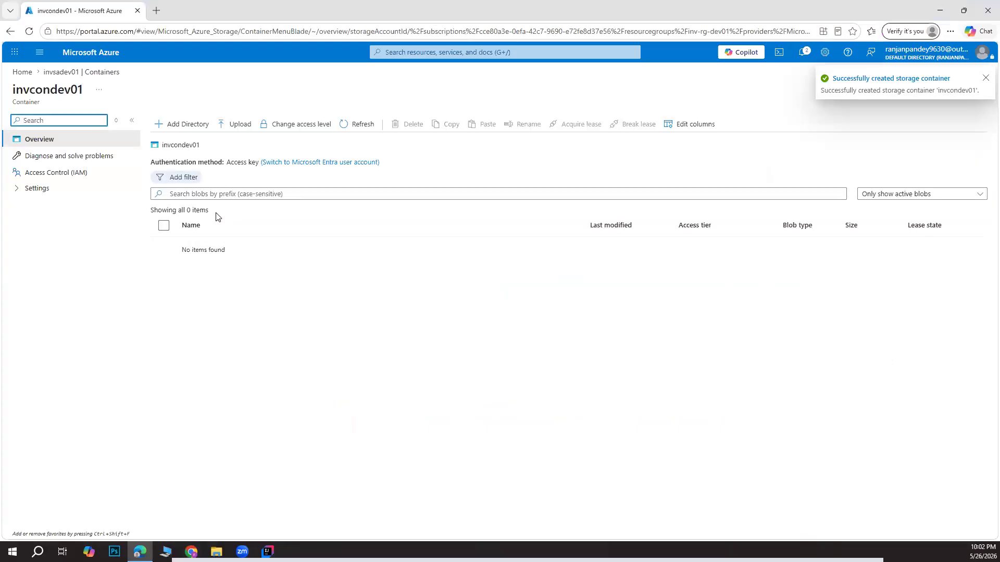
{"action": "left_click", "coordinate": [241, 129]}
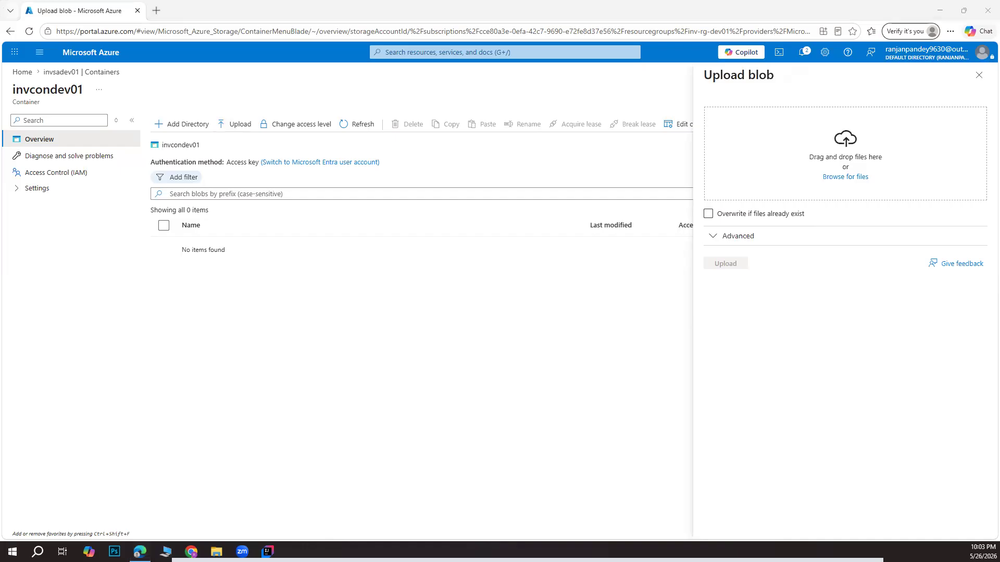
{"action": "left_click", "coordinate": [298, 519]}
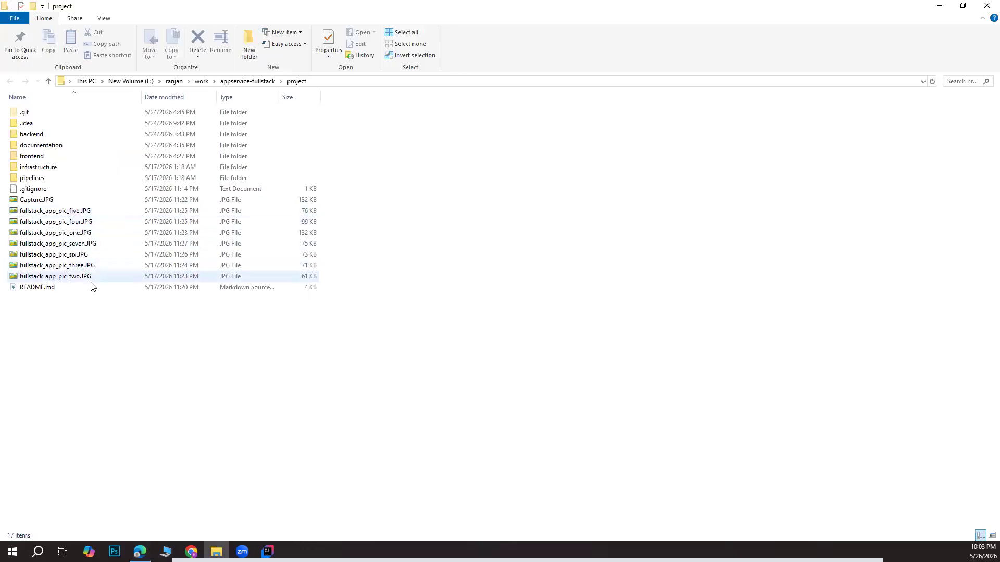
{"action": "left_click", "coordinate": [86, 235]}
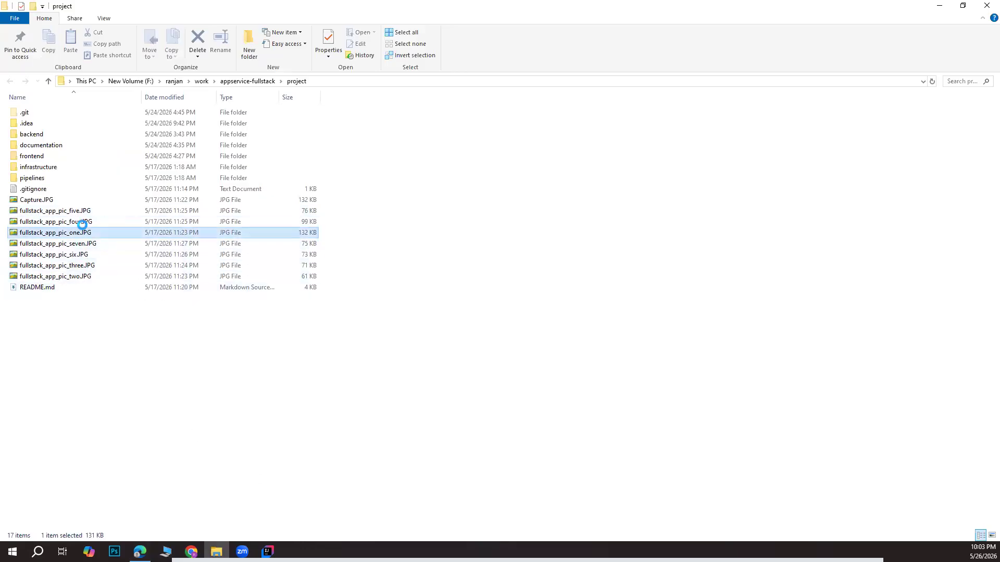
{"action": "left_click", "coordinate": [84, 279], "text": "ctrl"}
{"action": "left_click_drag", "start_coordinate": [89, 348], "coordinate": [711, 345]}
{"action": "left_click_drag", "start_coordinate": [798, 250], "coordinate": [832, 164]}
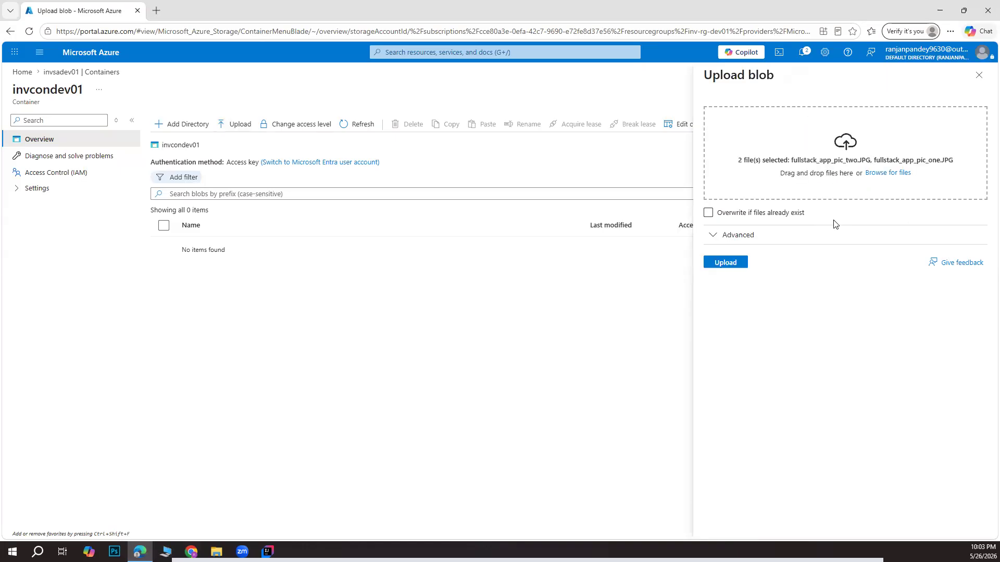
{"action": "left_click", "coordinate": [743, 262]}
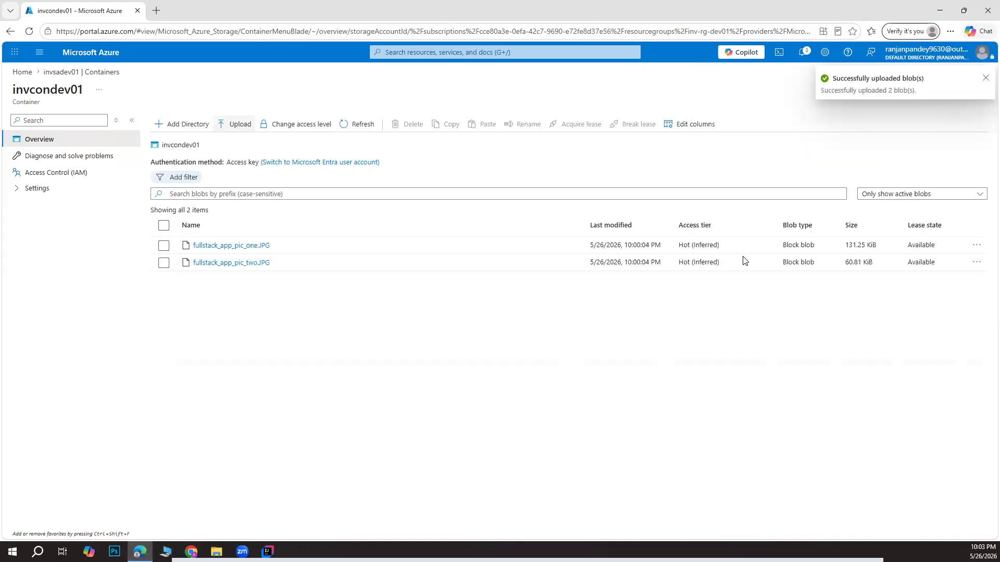
Copy the URL of the fullstack_app_pic_one.JPG blob and open it in a new browser tab.
{"action": "left_click", "coordinate": [163, 246]}
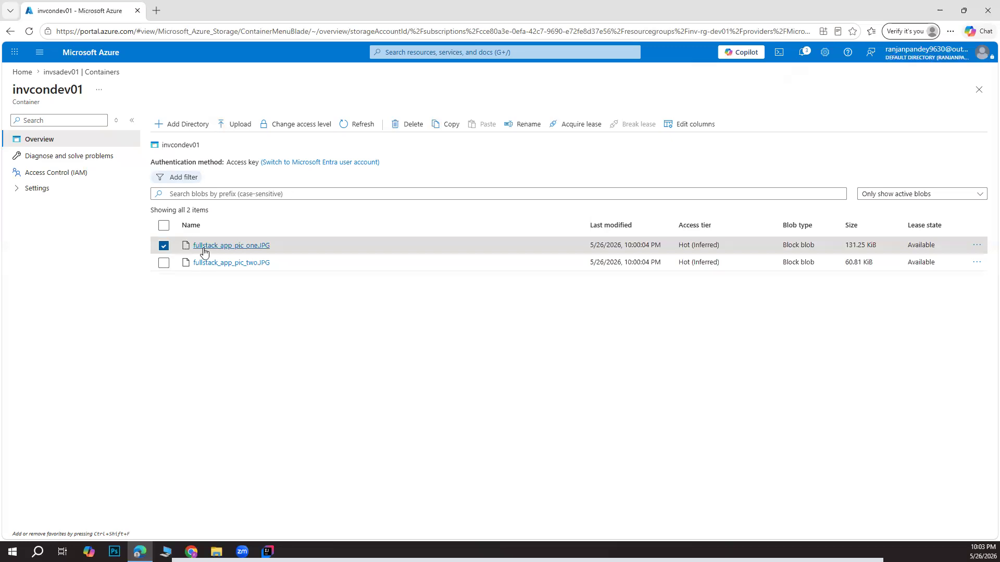
{"action": "left_click", "coordinate": [976, 246]}
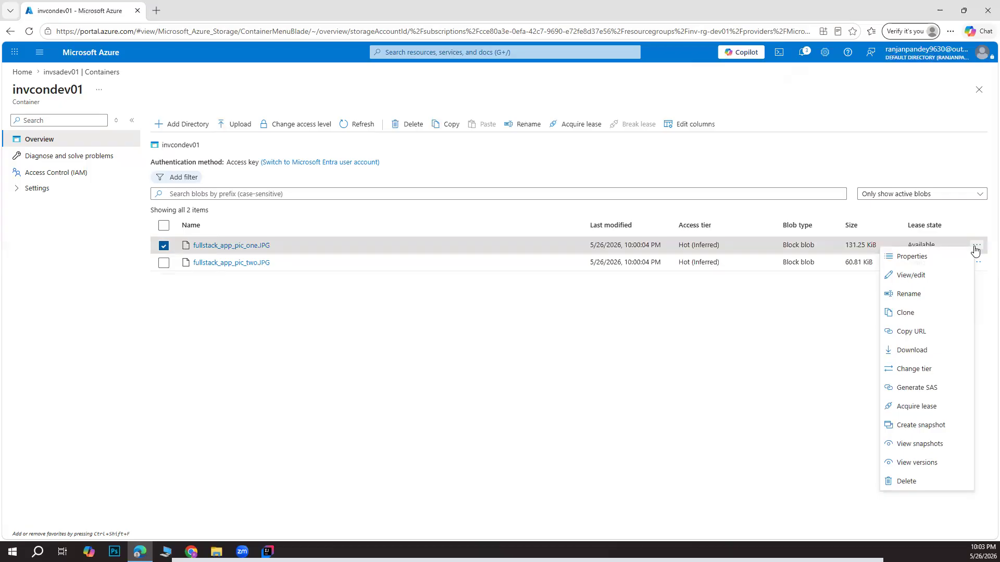
{"action": "left_click", "coordinate": [916, 332]}
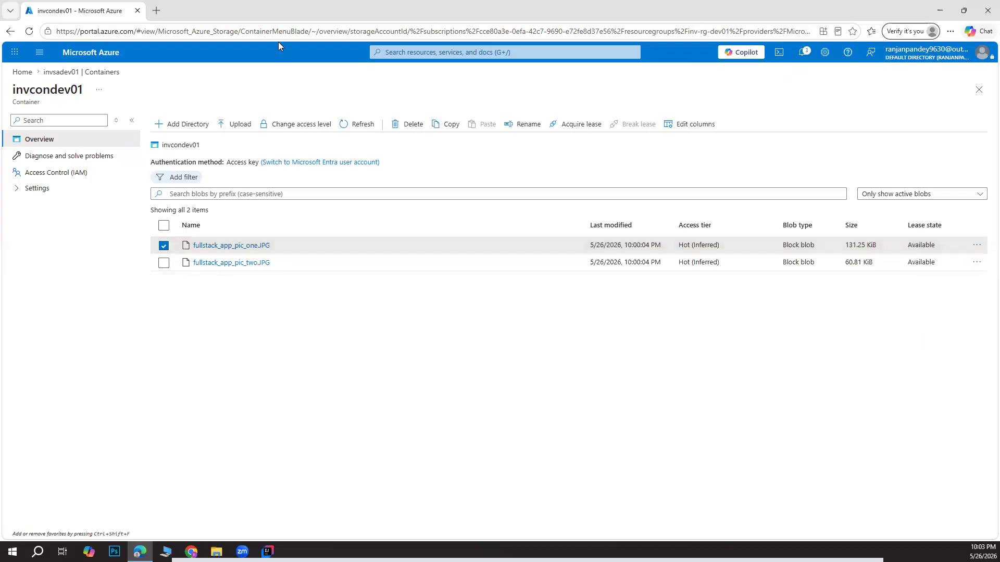
{"action": "left_click", "coordinate": [157, 10]}
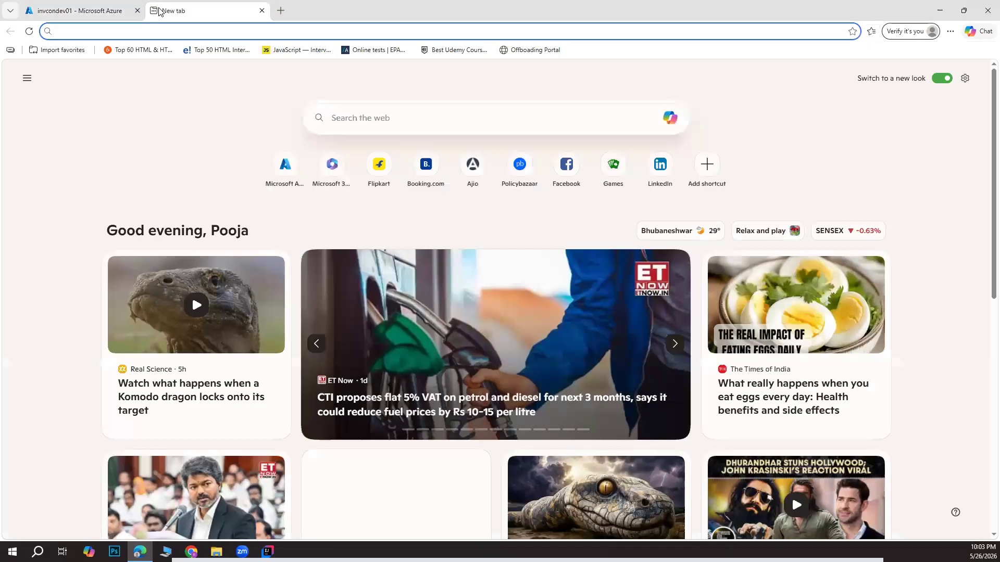
{"action": "type", "text": "https://invsadev01.blob.core.windows.net/invcondev01/fullstack_app_pic_one.JPG"}
{"action": "key", "text": "Return"}
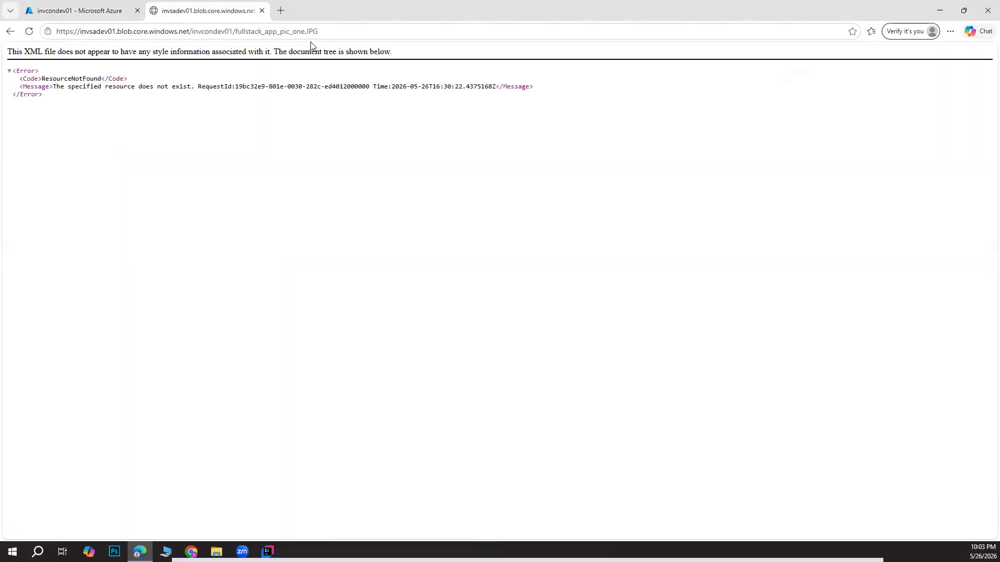
Return to the invcondev01 container in the portal and examine its access policy and properties for public access settings.
{"action": "left_click", "coordinate": [55, 4]}
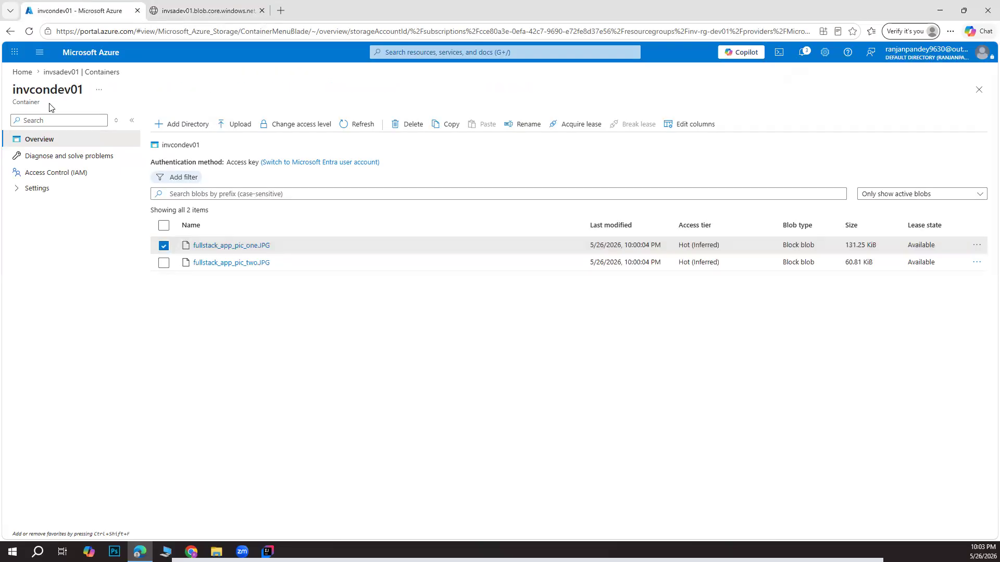
{"action": "left_click", "coordinate": [42, 193]}
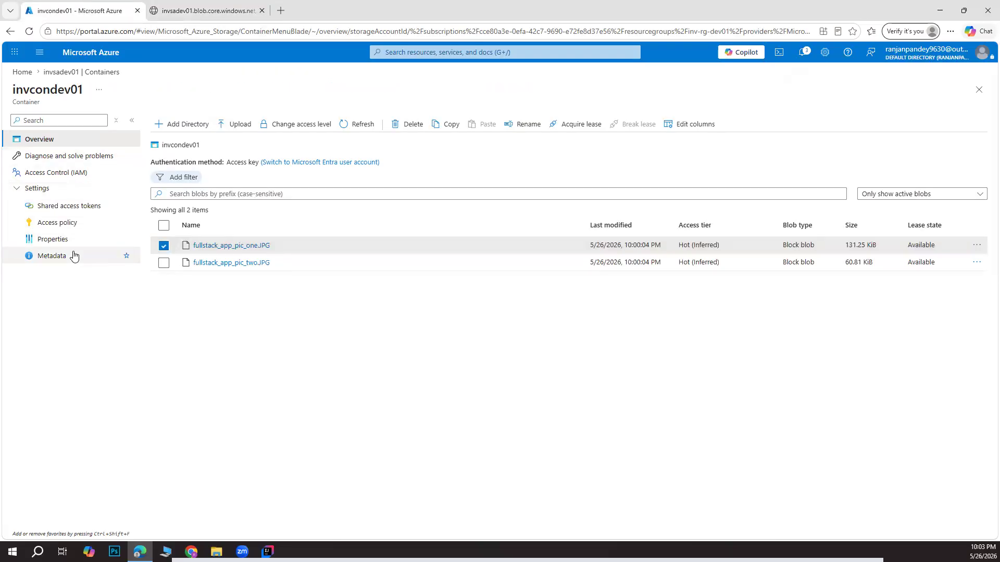
{"action": "left_click", "coordinate": [68, 229]}
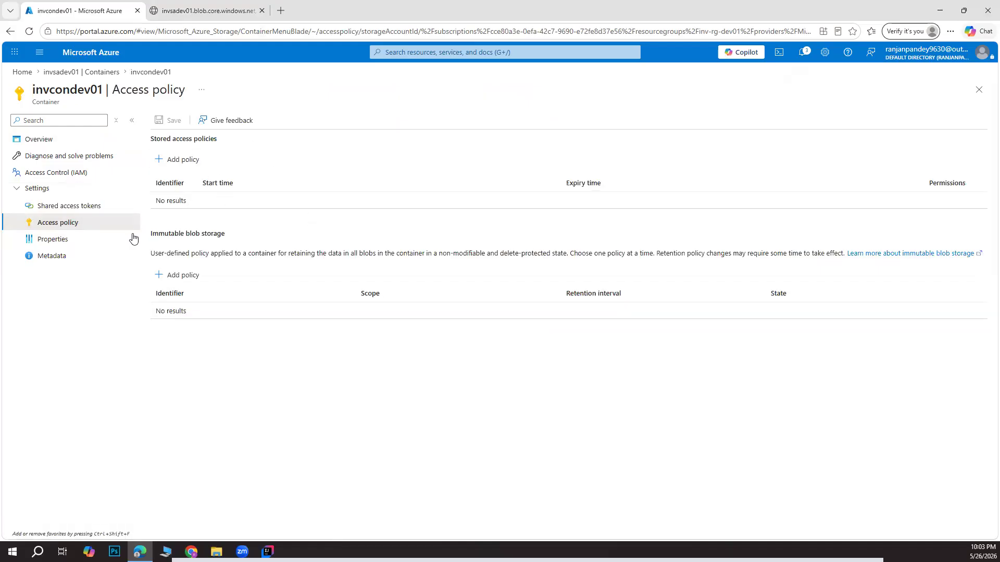
{"action": "left_click", "coordinate": [51, 243]}
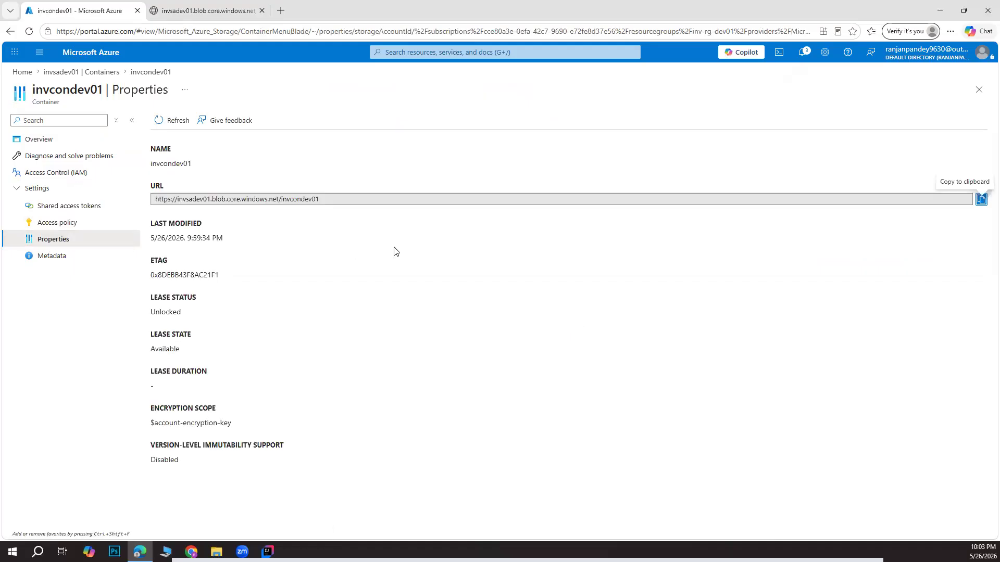
{"action": "left_click_drag", "start_coordinate": [161, 454], "coordinate": [156, 444]}
{"action": "left_click", "coordinate": [238, 290]}
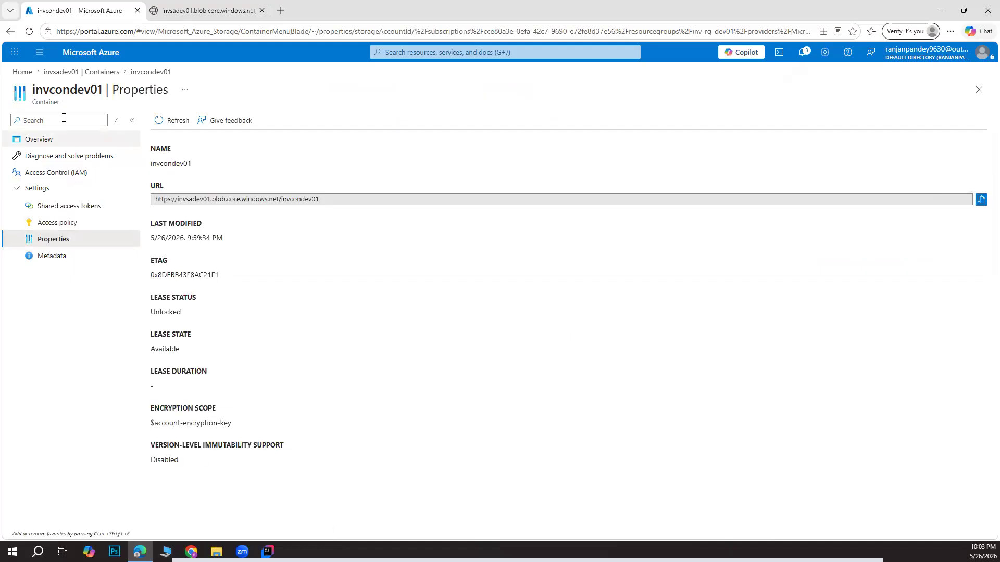
Open the Configuration settings of storage account invsadev01 and check the Allow Blob anonymous access option.
{"action": "left_click", "coordinate": [22, 72]}
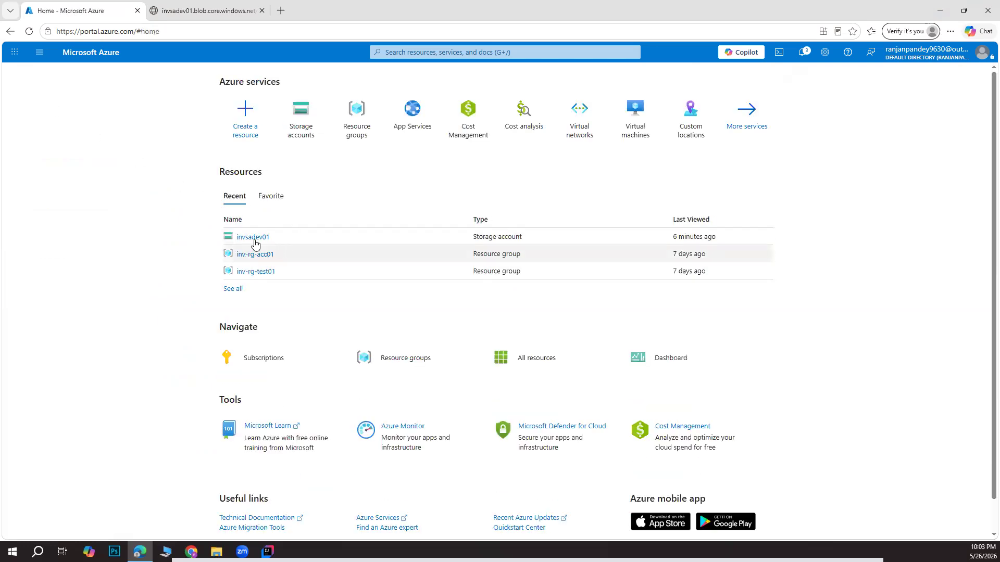
{"action": "left_click", "coordinate": [254, 238]}
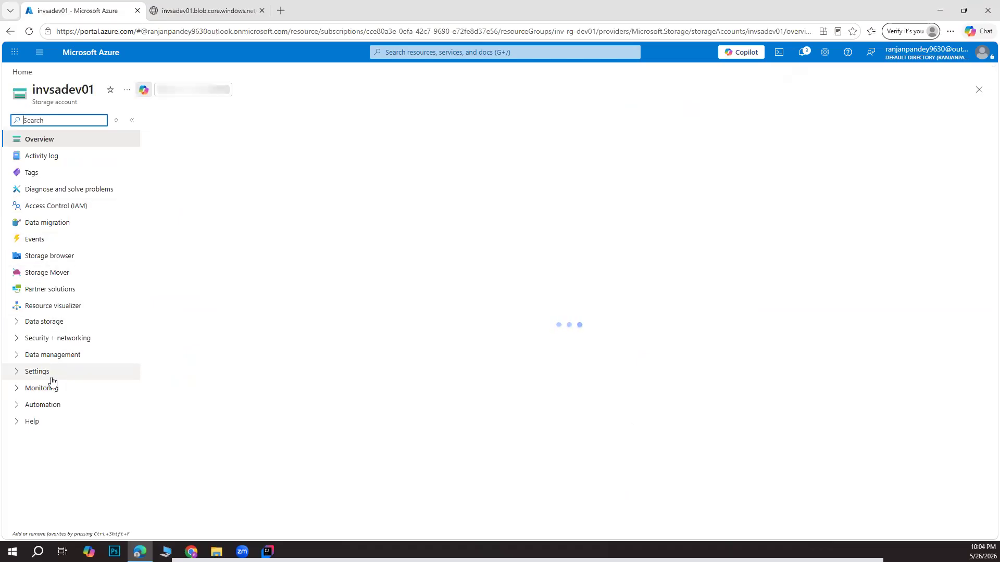
{"action": "left_click", "coordinate": [20, 373]}
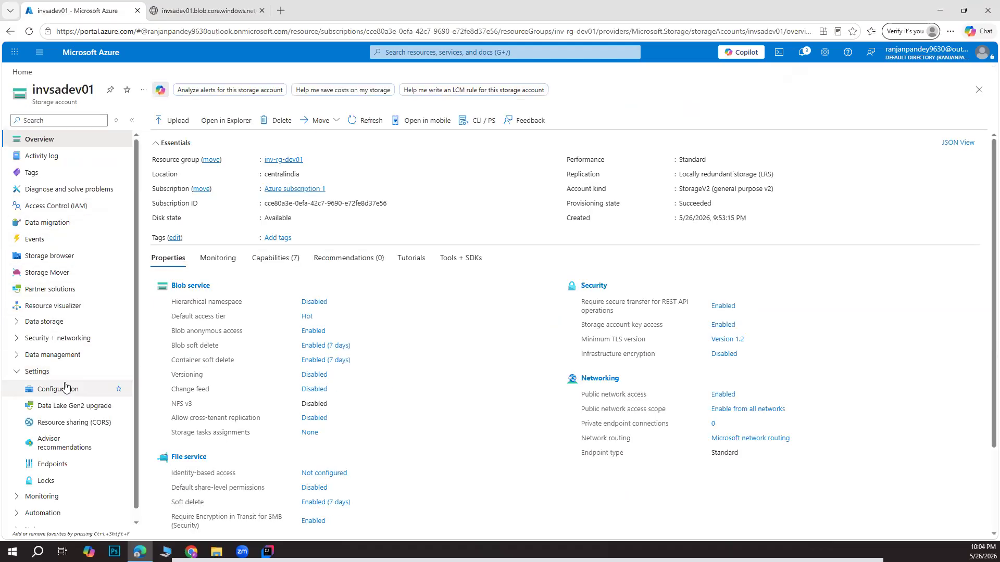
{"action": "scroll", "coordinate": [65, 386], "scroll_direction": "down", "scroll_amount": 1}
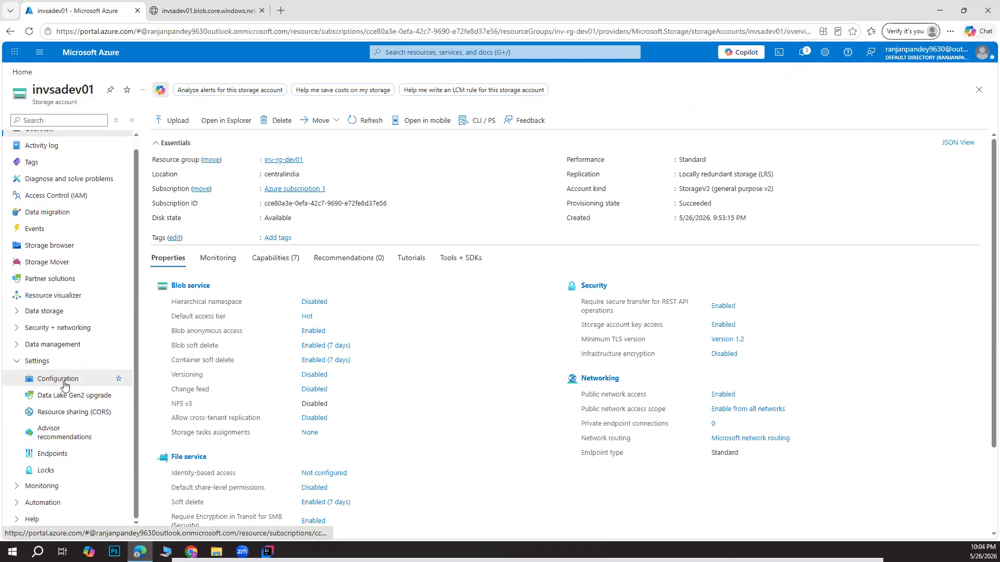
{"action": "left_click", "coordinate": [64, 385]}
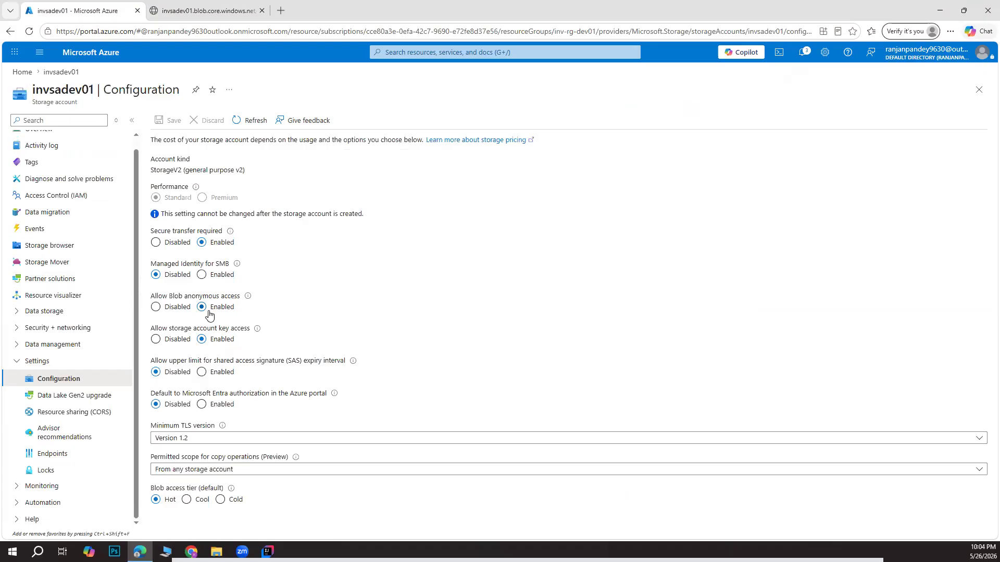
{"action": "mouse_move", "coordinate": [250, 300]}
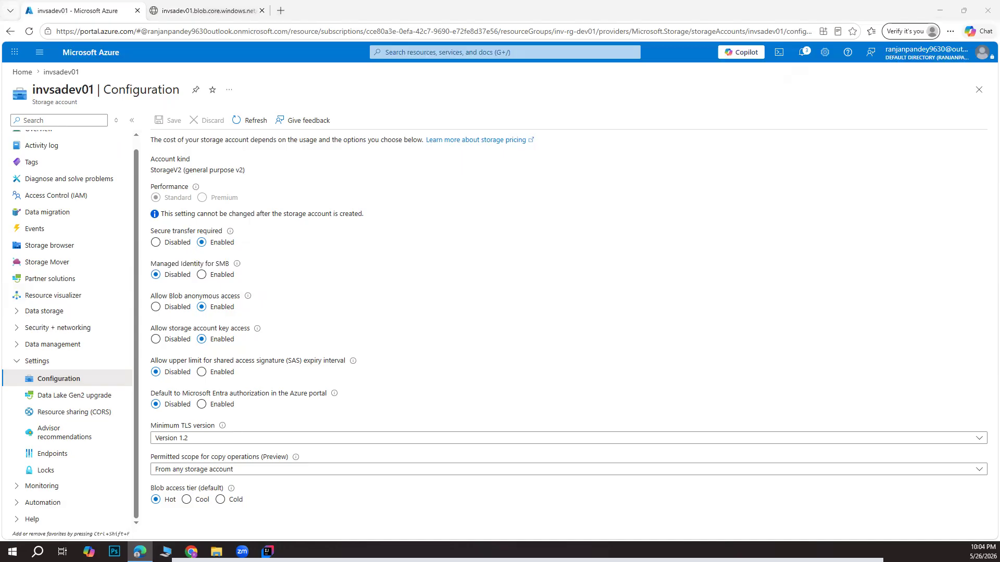
Switch to the tutorial PDF in Chrome, reread the anonymous access and container instructions, and return to the Azure portal.
{"action": "key", "text": "alt+Tab"}
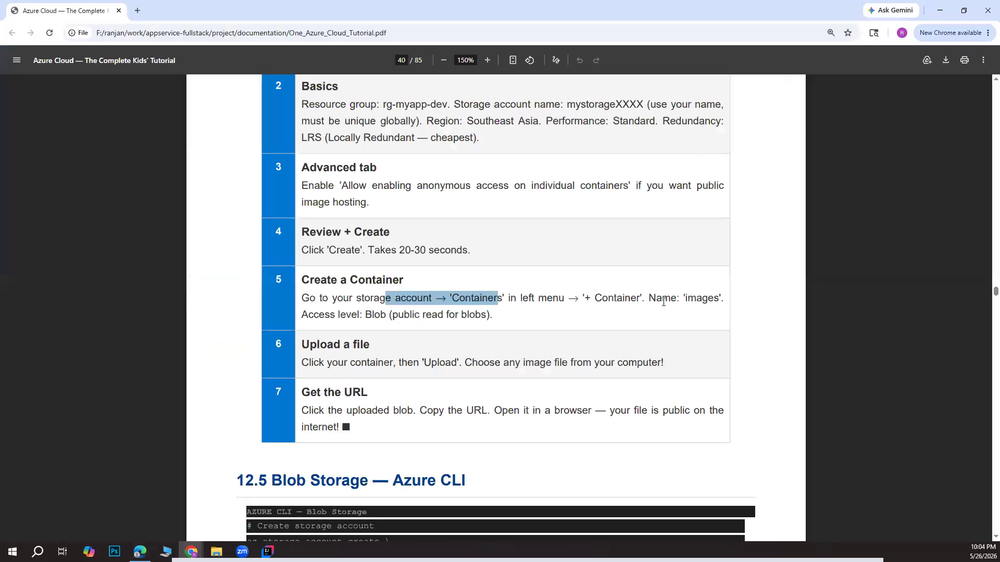
{"action": "left_click", "coordinate": [450, 322]}
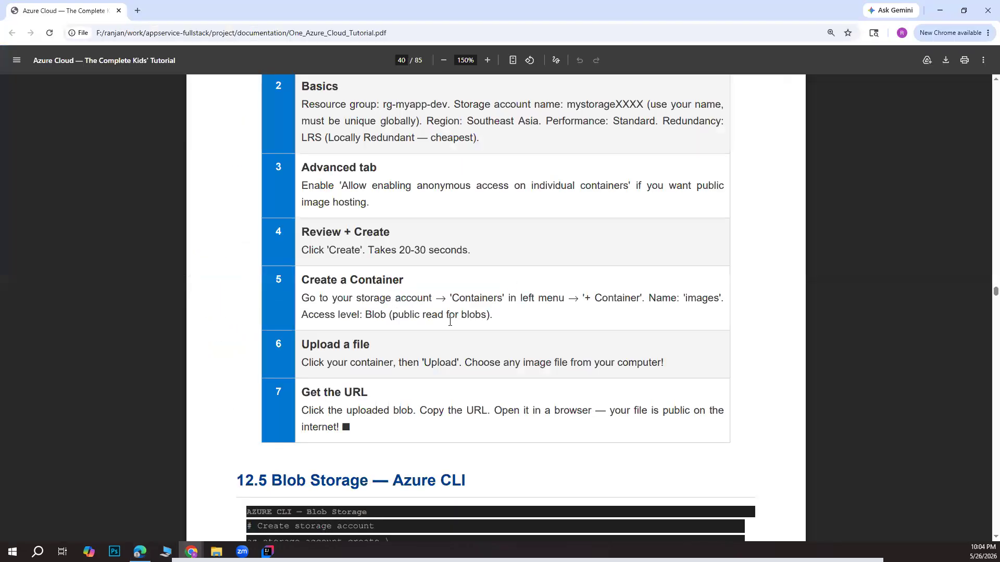
{"action": "scroll", "coordinate": [438, 399], "scroll_direction": "down", "scroll_amount": 3}
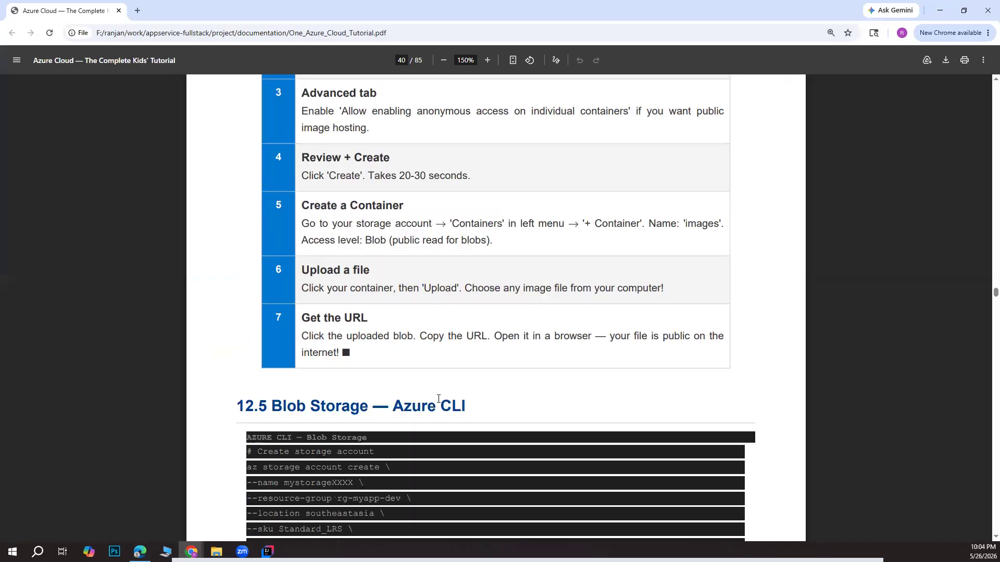
{"action": "scroll", "coordinate": [437, 405], "scroll_direction": "up", "scroll_amount": 5}
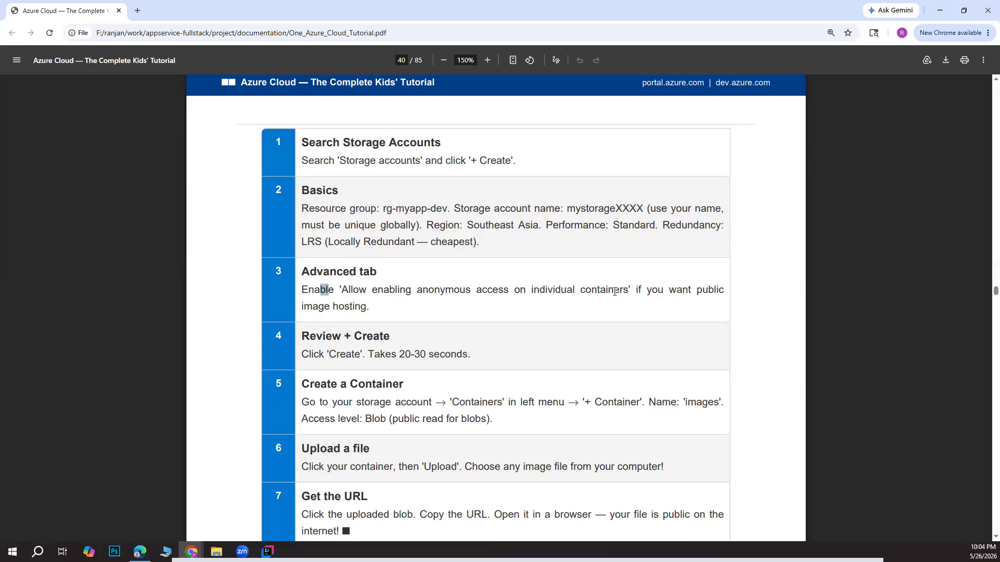
{"action": "left_click", "coordinate": [427, 310]}
{"action": "left_click", "coordinate": [941, 12]}
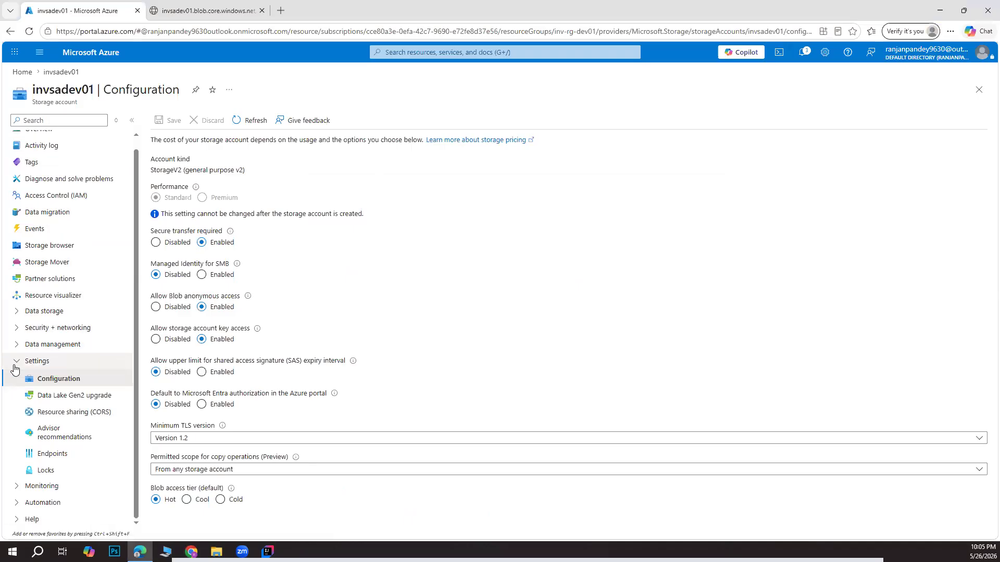
Find and open the containers list of storage account invsadev01.
{"action": "left_click", "coordinate": [15, 368]}
{"action": "left_click", "coordinate": [88, 116]}
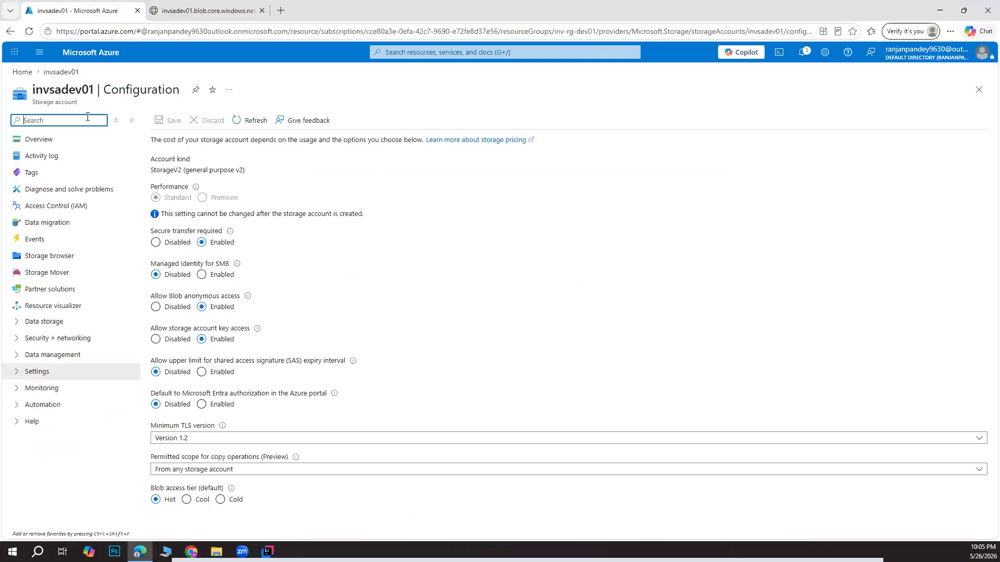
{"action": "type", "text": "contain"}
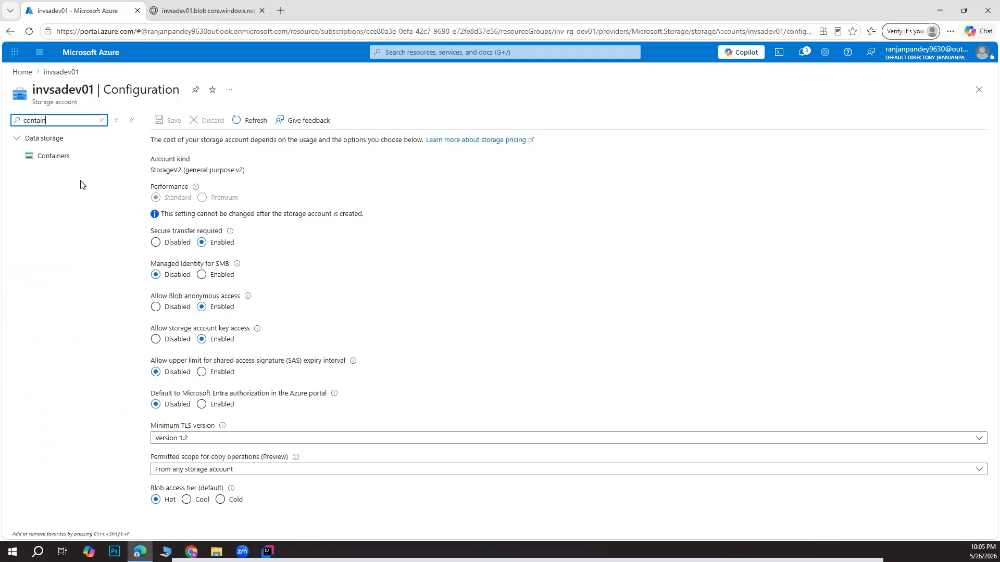
{"action": "left_click", "coordinate": [62, 157]}
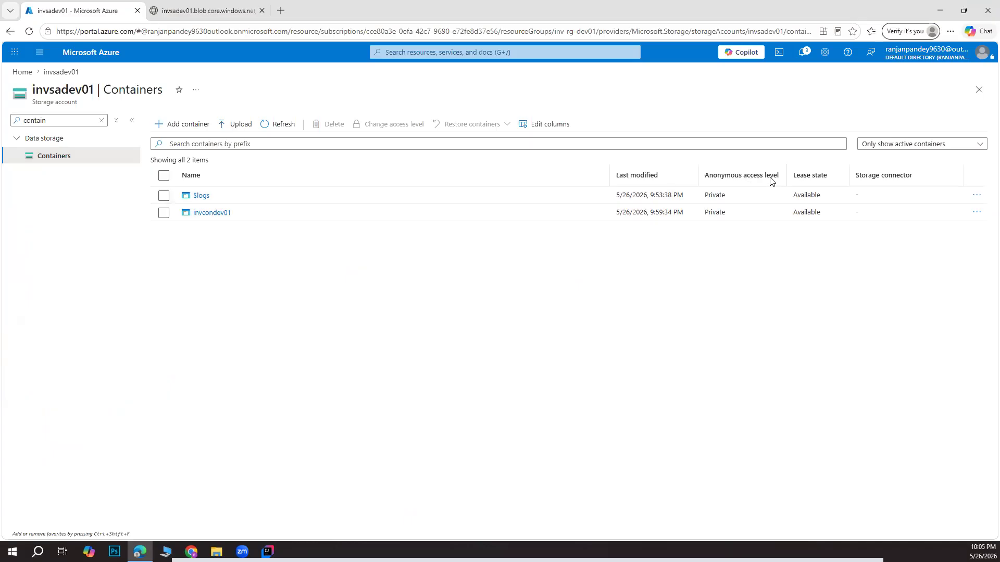
Review the container properties and metadata of invcondev01, closing each without making changes.
{"action": "left_click", "coordinate": [977, 212]}
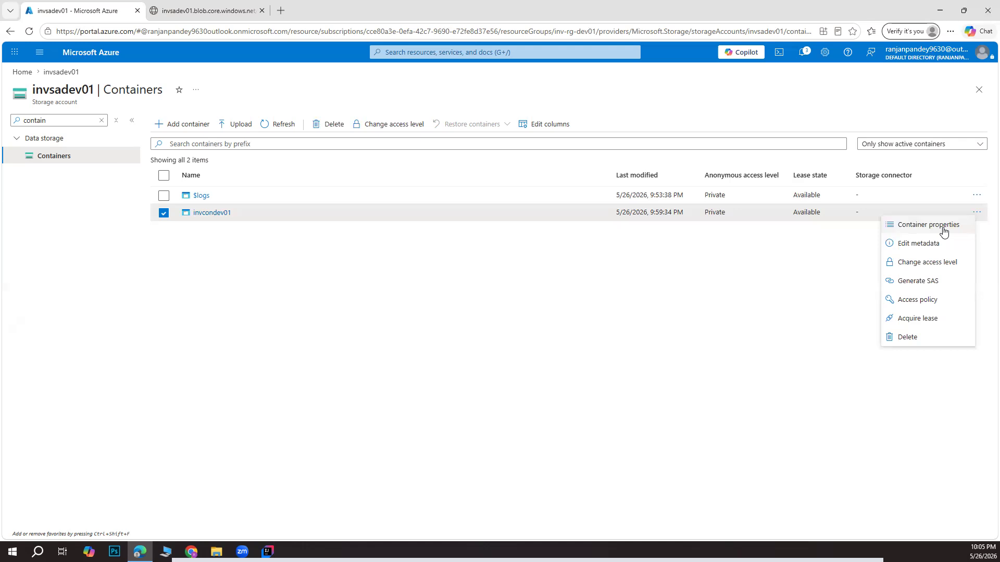
{"action": "left_click", "coordinate": [944, 231]}
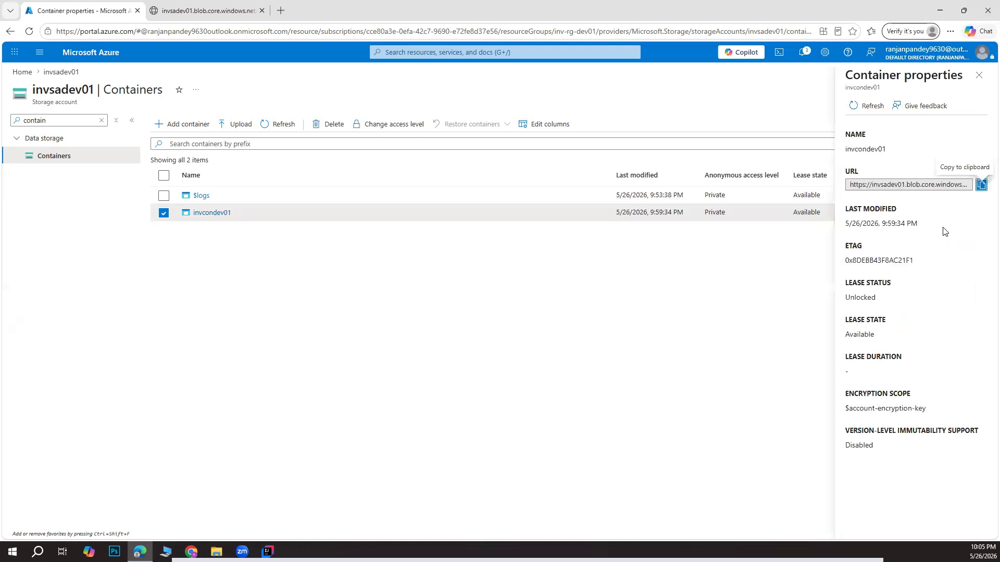
{"action": "left_click", "coordinate": [981, 185]}
{"action": "left_click", "coordinate": [979, 75]}
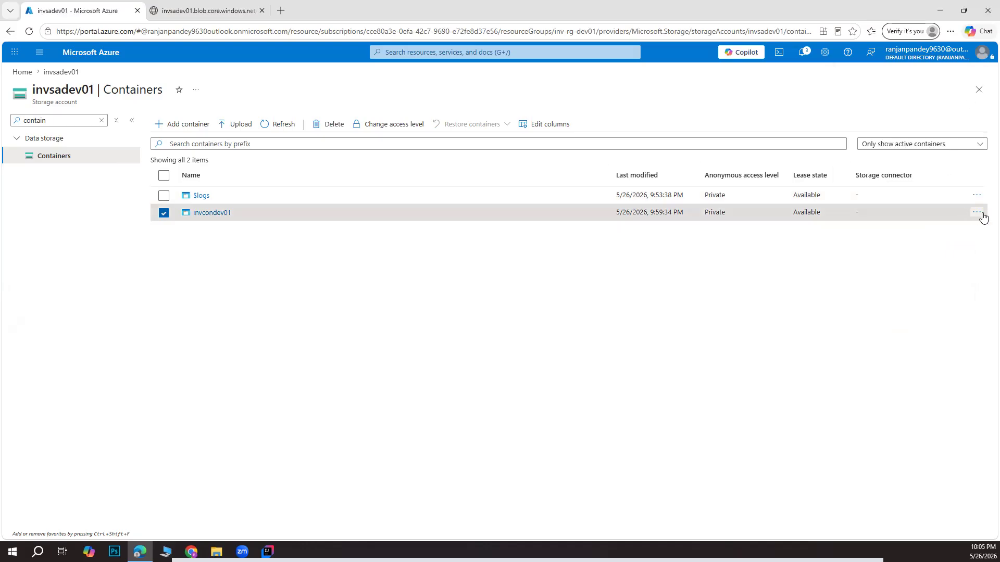
{"action": "left_click", "coordinate": [977, 213]}
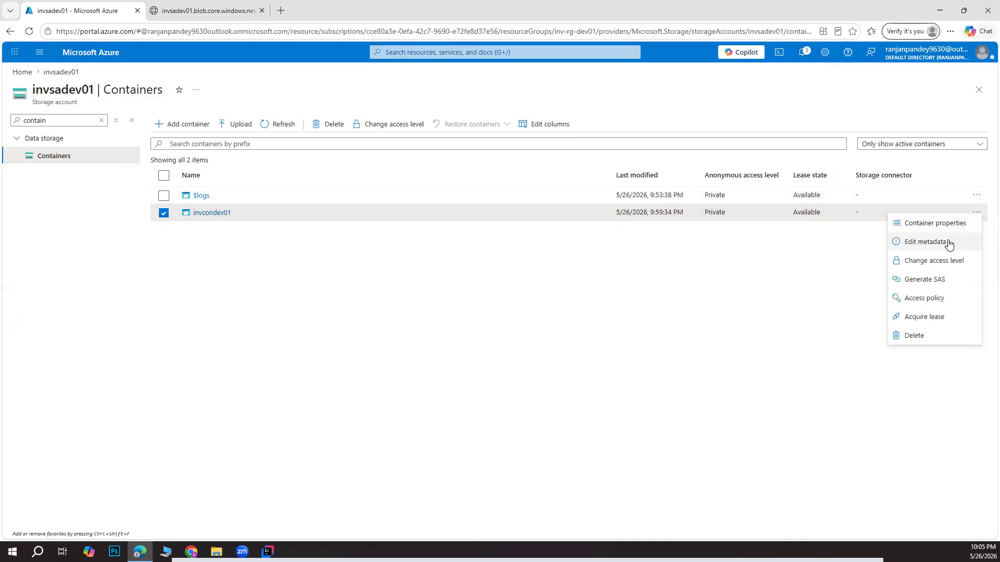
{"action": "left_click", "coordinate": [949, 243]}
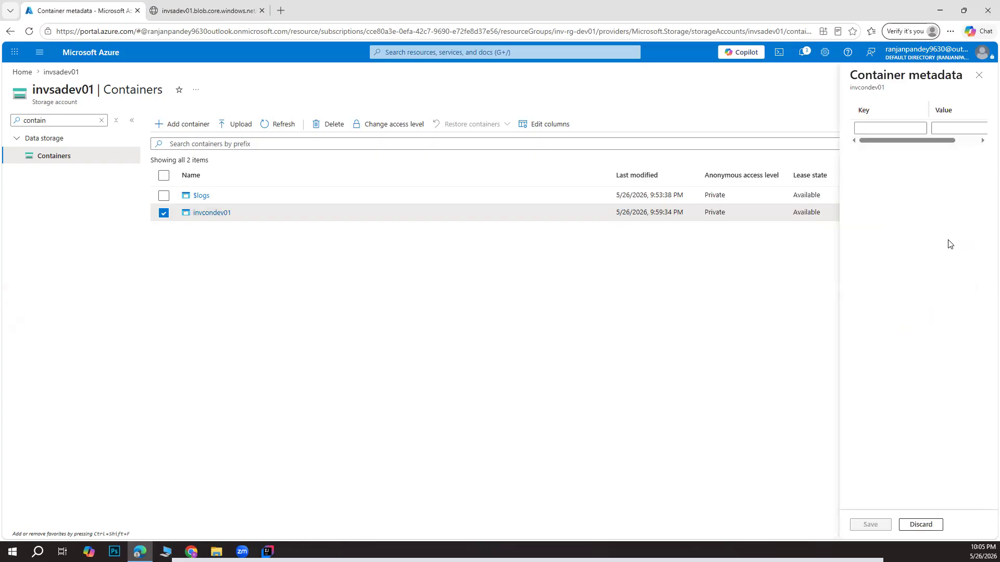
{"action": "left_click", "coordinate": [979, 75]}
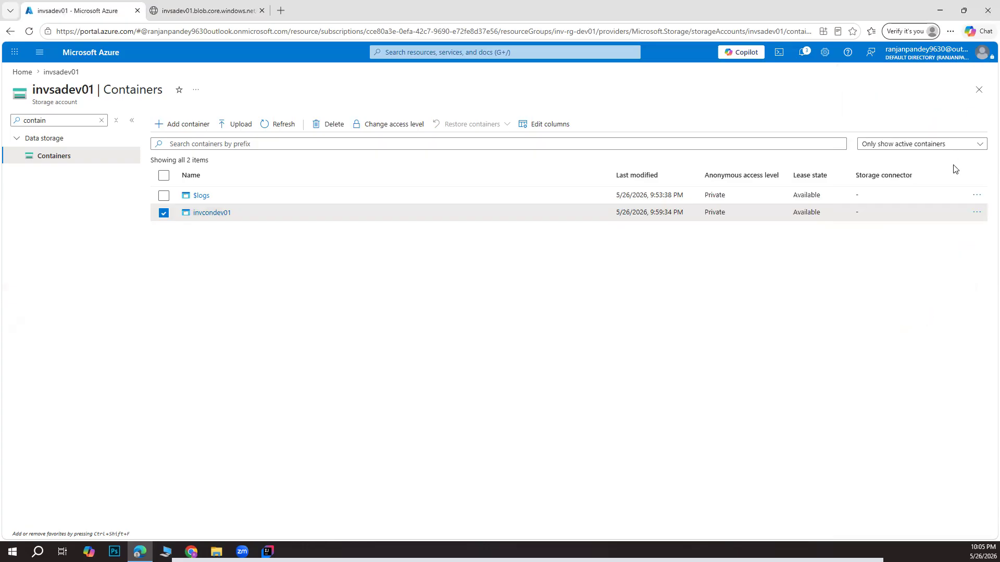
Set the anonymous access level of invcondev01 to Container (anonymous read access for containers and blobs) and reload the fullstack_app_pic_one.JPG URL.
{"action": "left_click", "coordinate": [976, 212]}
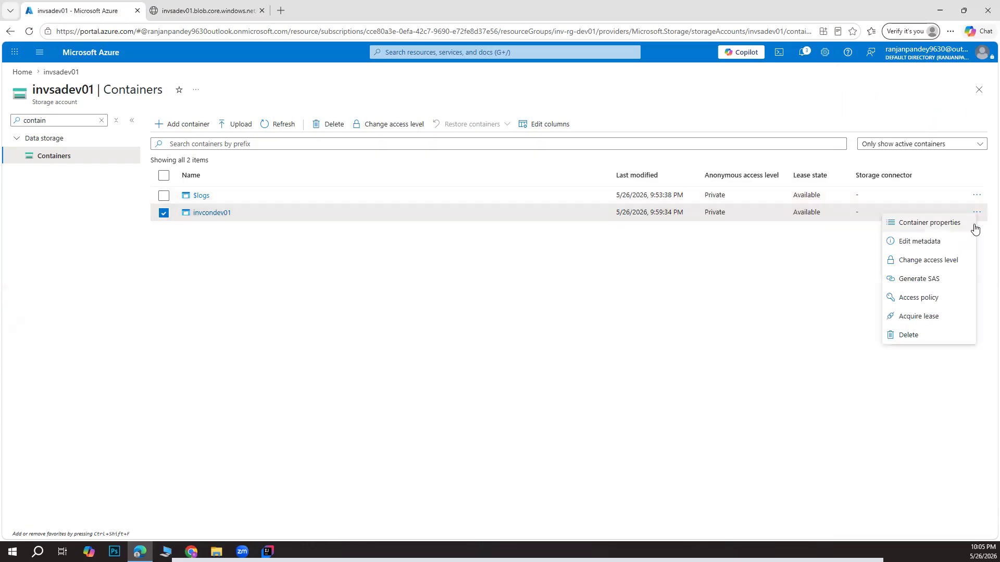
{"action": "left_click", "coordinate": [961, 261]}
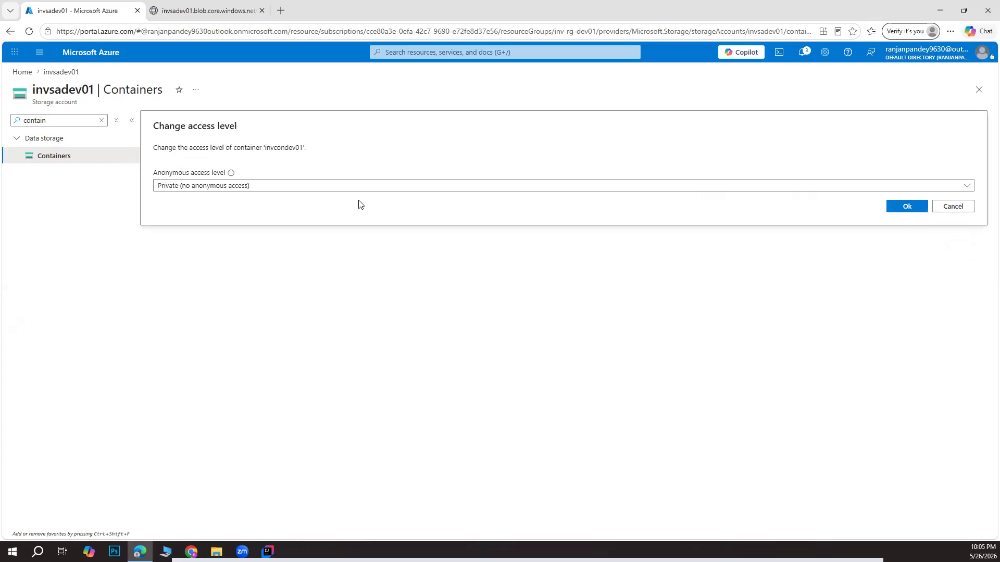
{"action": "left_click", "coordinate": [357, 186]}
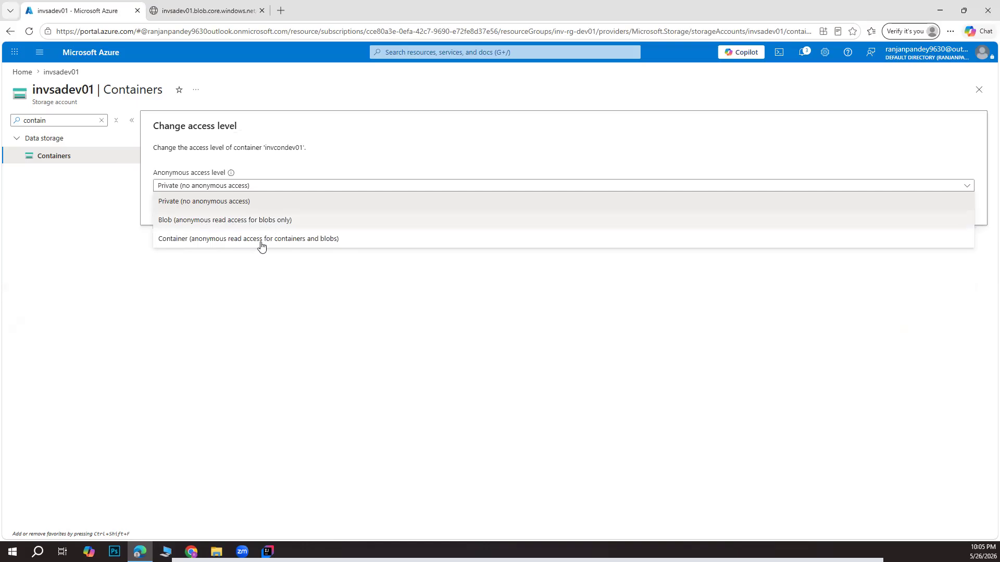
{"action": "left_click", "coordinate": [209, 240]}
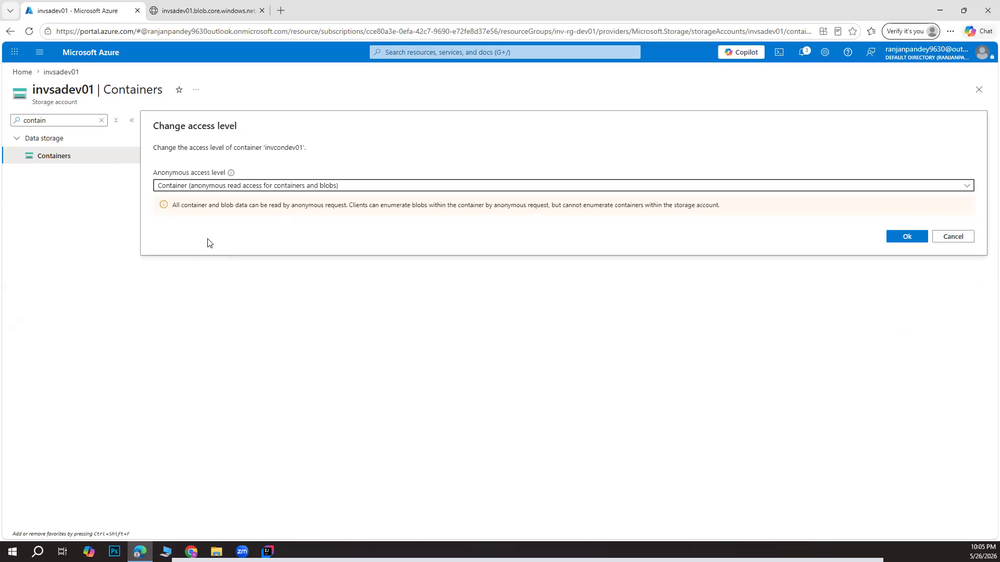
{"action": "left_click", "coordinate": [907, 237]}
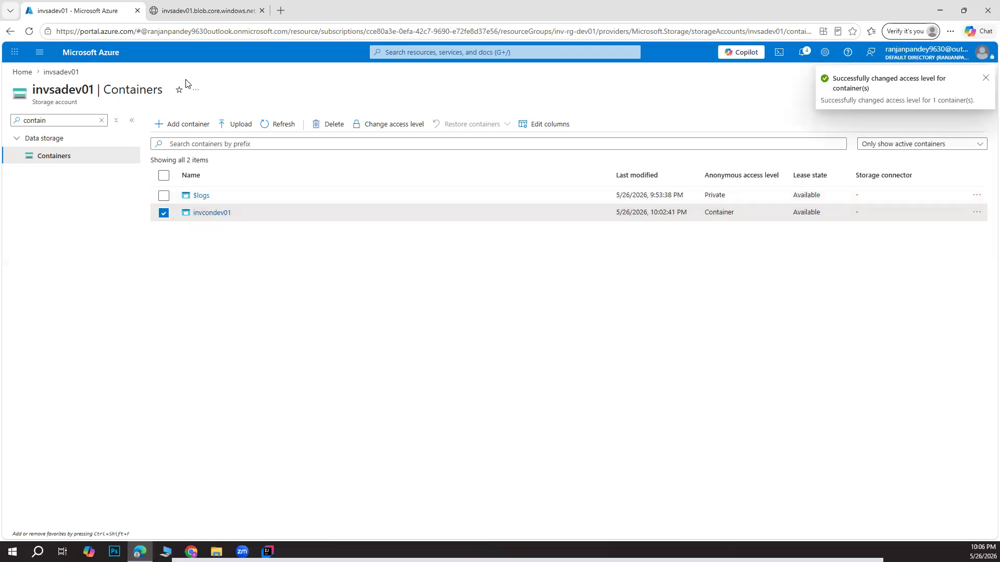
{"action": "left_click", "coordinate": [203, 16]}
{"action": "left_click", "coordinate": [30, 32]}
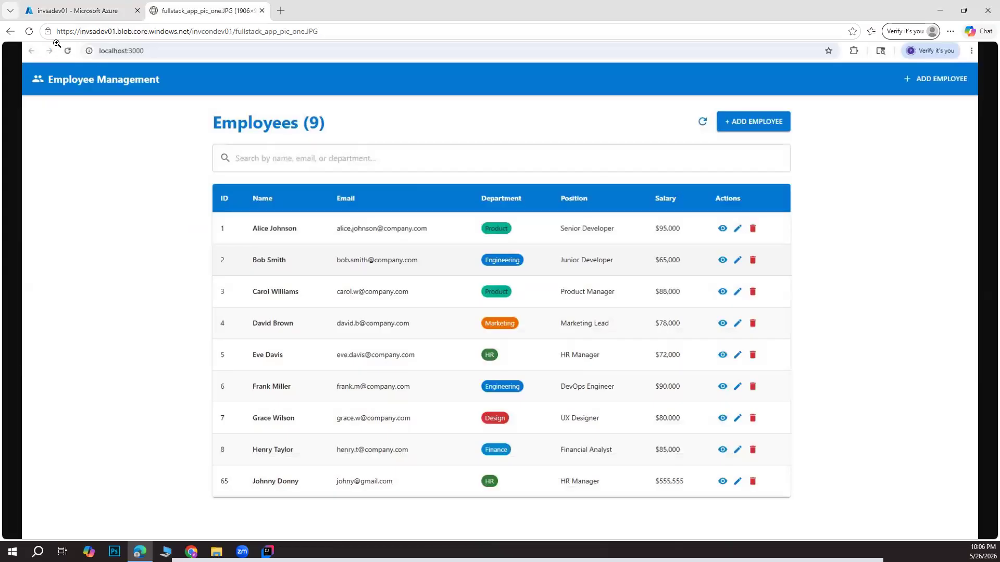
Copy the URL of the fullstack_app_pic_two.JPG blob in invcondev01 and open it in a new browser tab.
{"action": "left_click", "coordinate": [68, 10]}
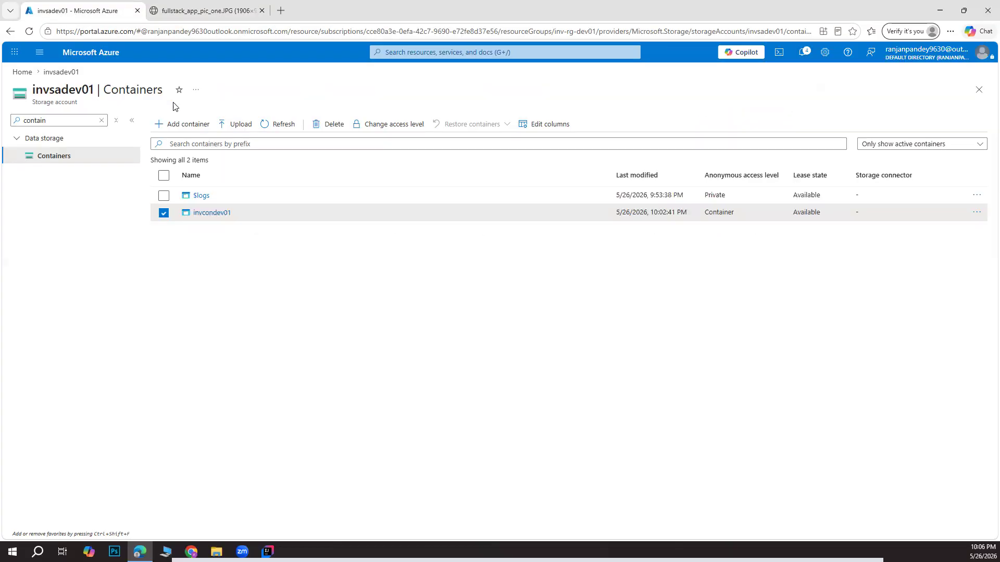
{"action": "left_click", "coordinate": [213, 213]}
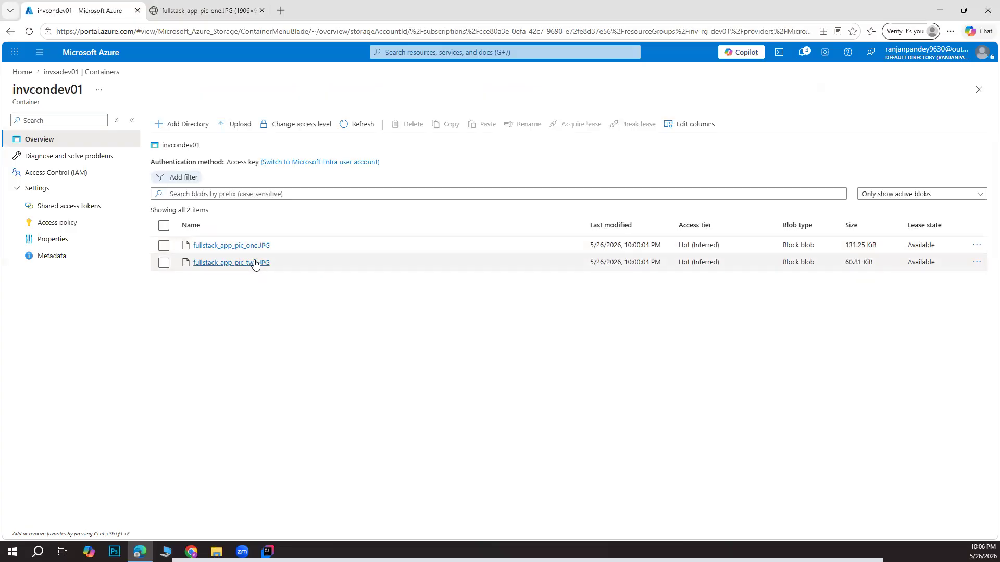
{"action": "left_click", "coordinate": [978, 264]}
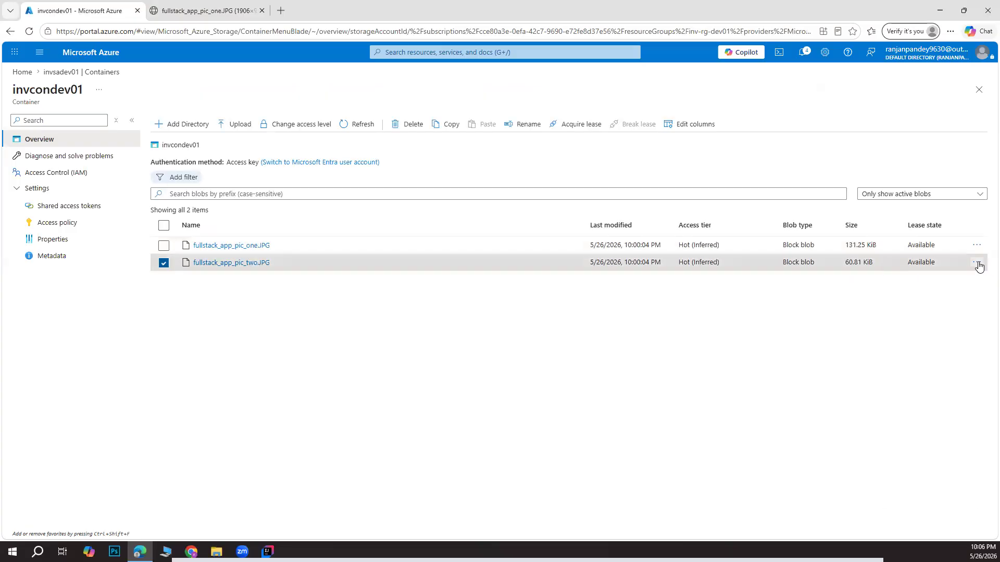
{"action": "left_click", "coordinate": [978, 264]}
{"action": "left_click", "coordinate": [921, 350]}
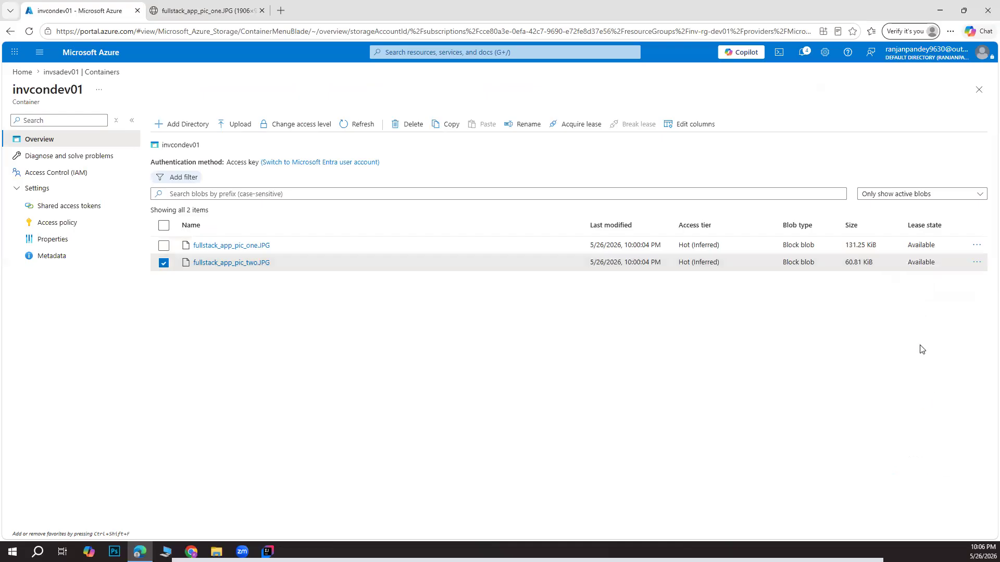
{"action": "left_click", "coordinate": [281, 10]}
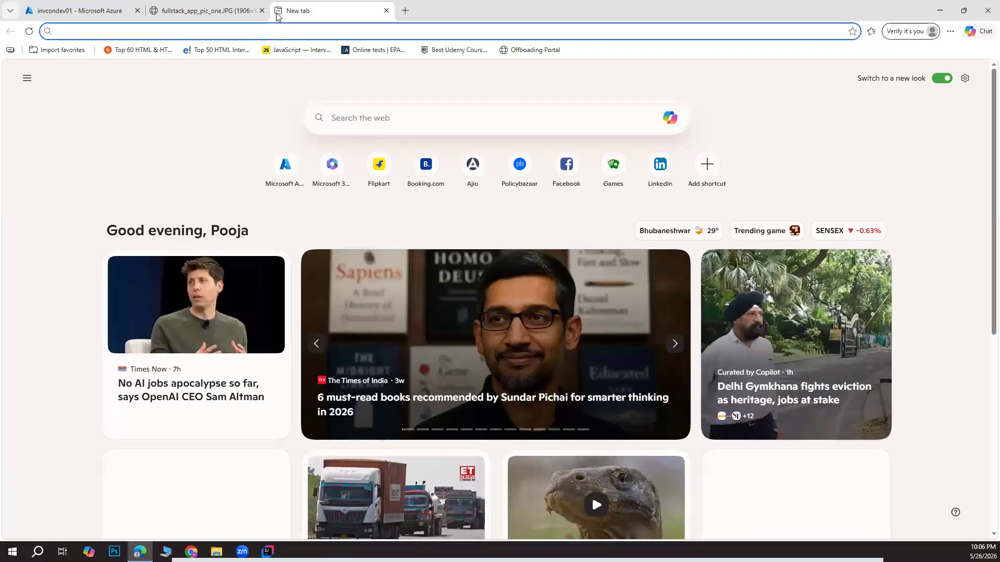
{"action": "key", "text": "ctrl+v"}
{"action": "key", "text": "Return"}
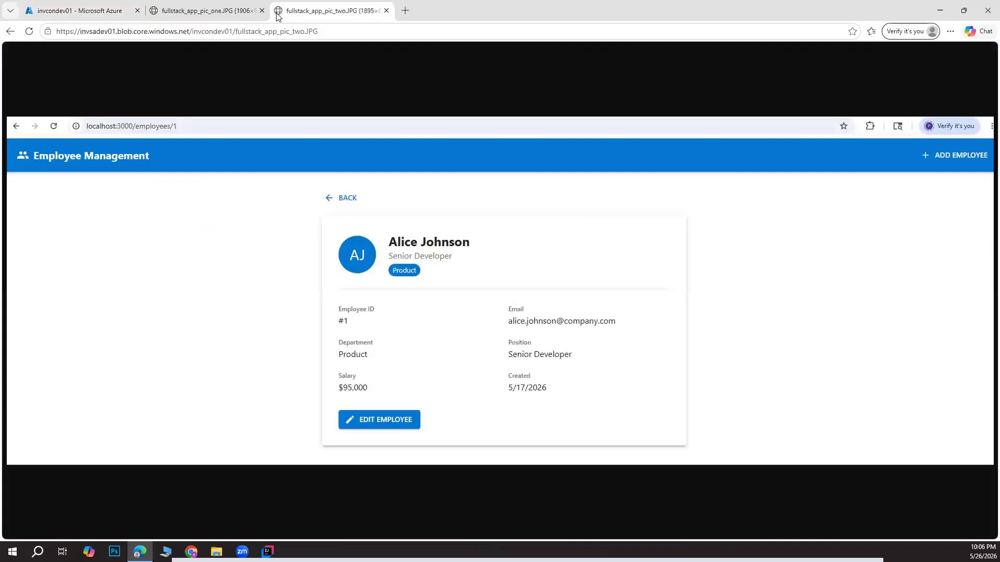
Compare the fullstack_app_pic_one.JPG and fullstack_app_pic_two.JPG images opened from their public URLs.
{"action": "left_click", "coordinate": [189, 11]}
{"action": "left_click", "coordinate": [291, 9]}
{"action": "left_click", "coordinate": [224, 11]}
{"action": "left_click", "coordinate": [313, 11]}
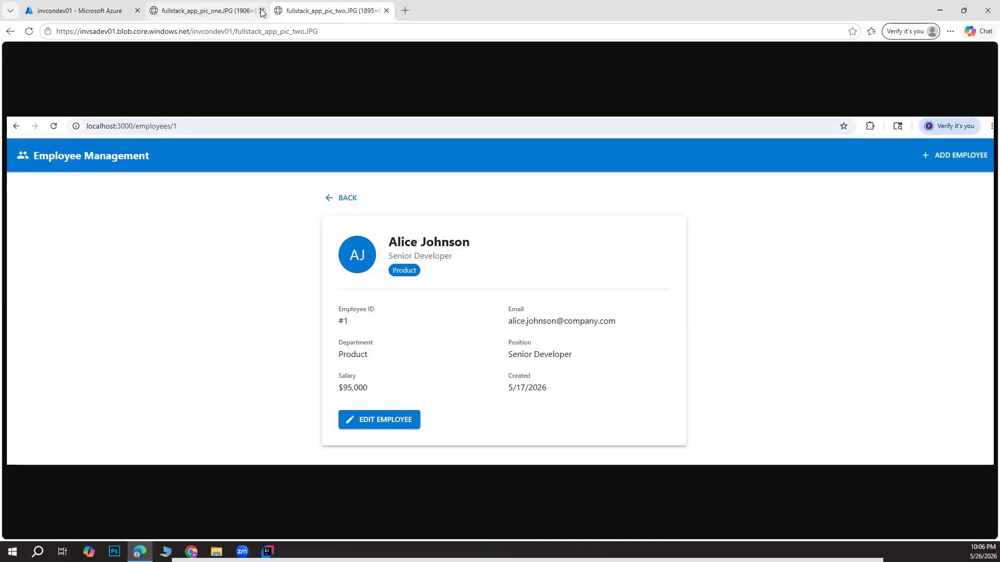
{"action": "left_click", "coordinate": [202, 13]}
{"action": "left_click", "coordinate": [294, 16]}
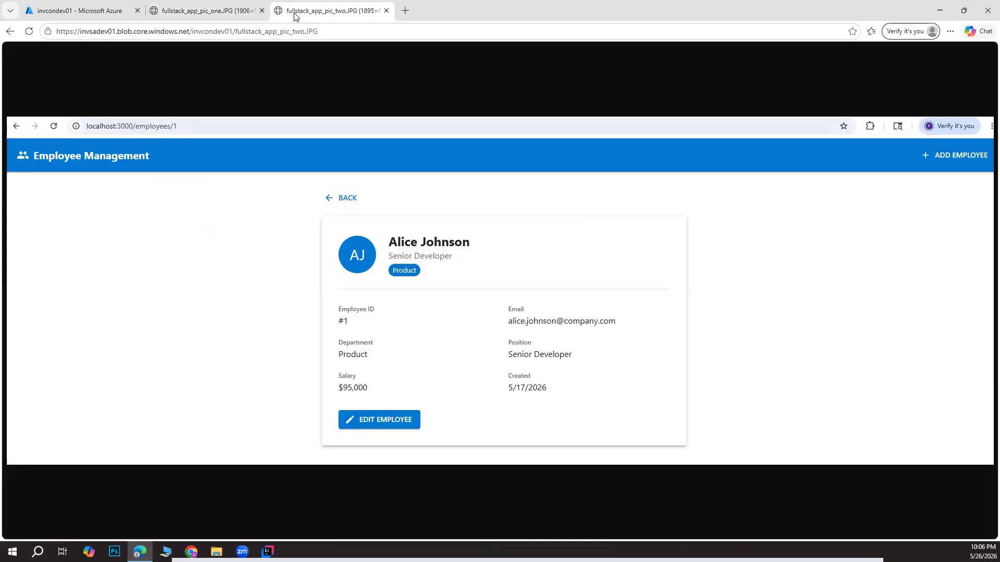
Return to the invcondev01 container in the Azure portal and deselect the fullstack_app_pic_two.JPG blob.
{"action": "left_click", "coordinate": [96, 13]}
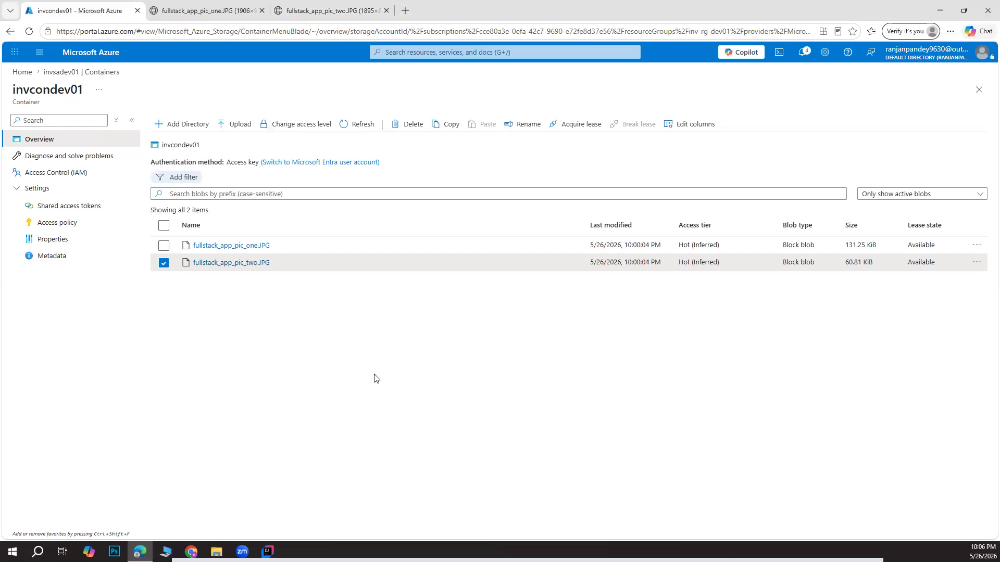
{"action": "left_click", "coordinate": [163, 264]}
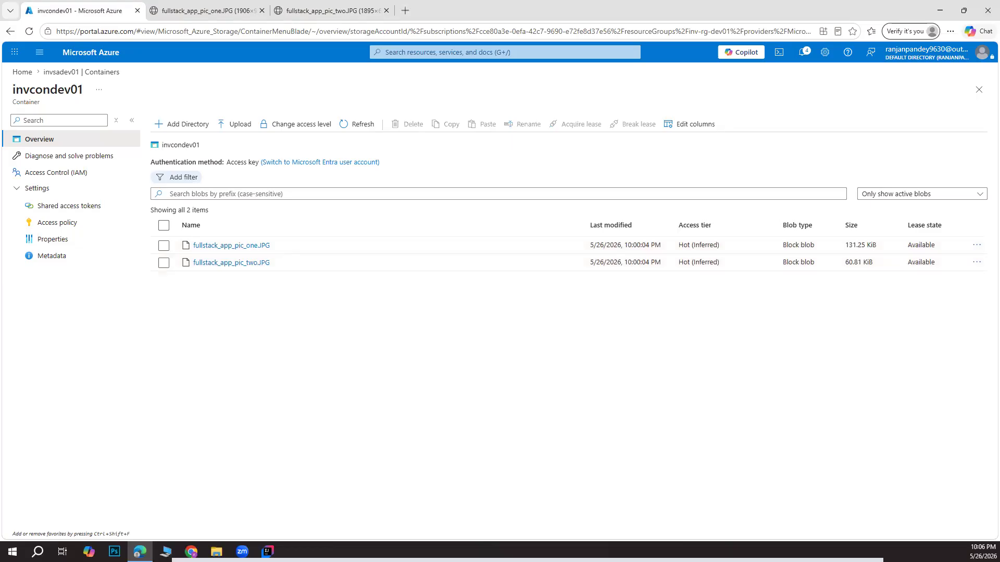
{"action": "key", "text": "alt+Tab"}
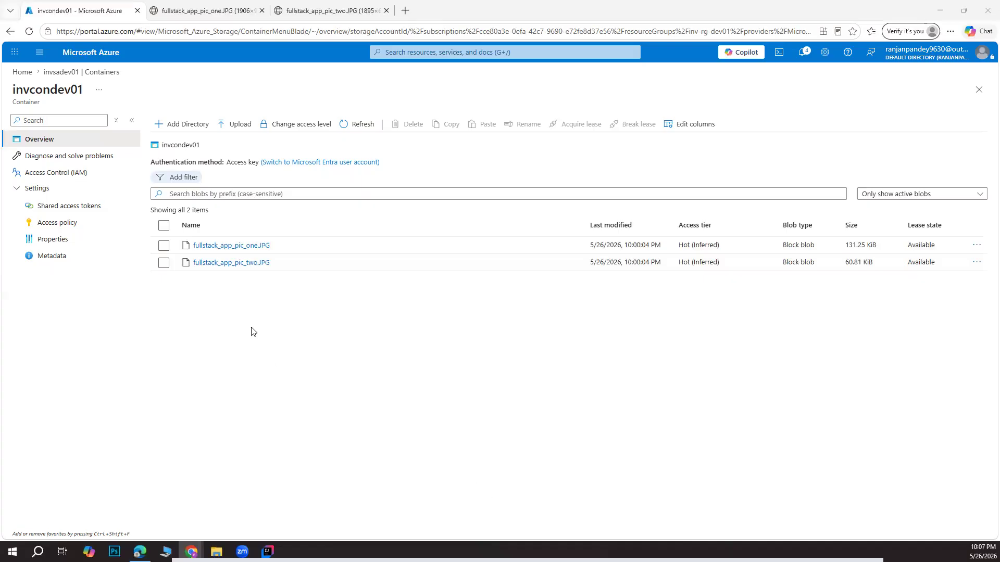
Return to the portal home, reopen storage account invsadev01, and open its Static website settings.
{"action": "left_click", "coordinate": [52, 73]}
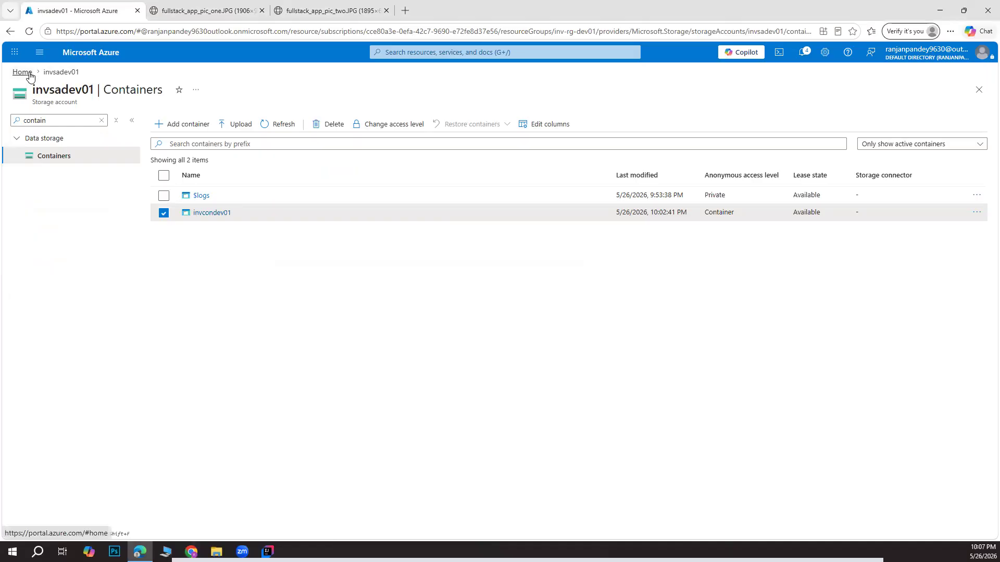
{"action": "left_click", "coordinate": [29, 76]}
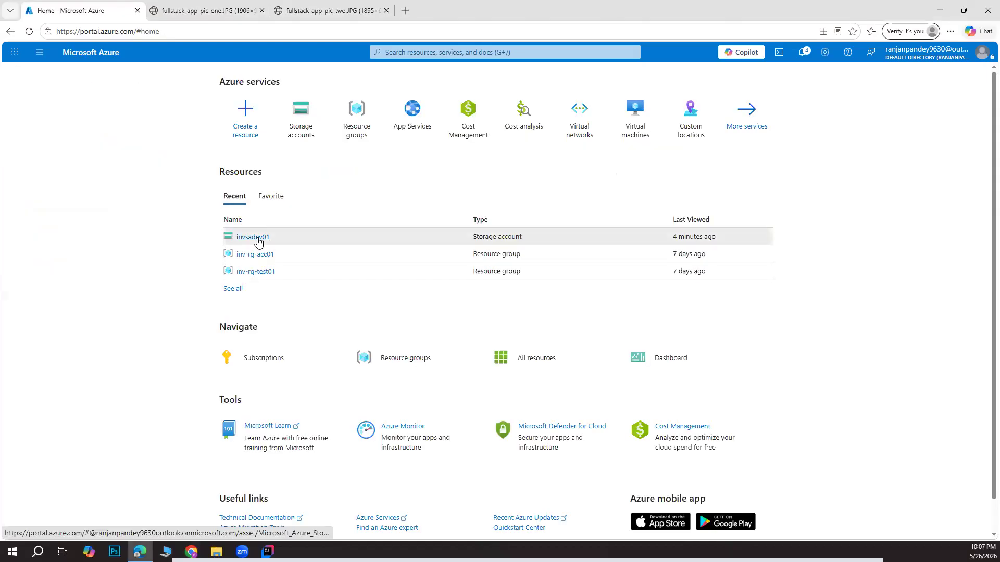
{"action": "left_click", "coordinate": [255, 239]}
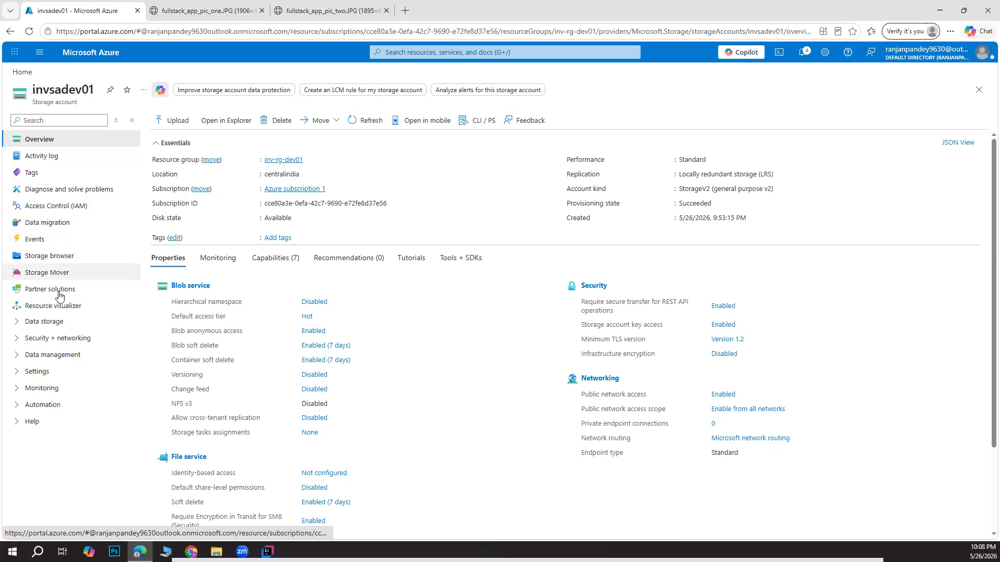
{"action": "left_click", "coordinate": [56, 356]}
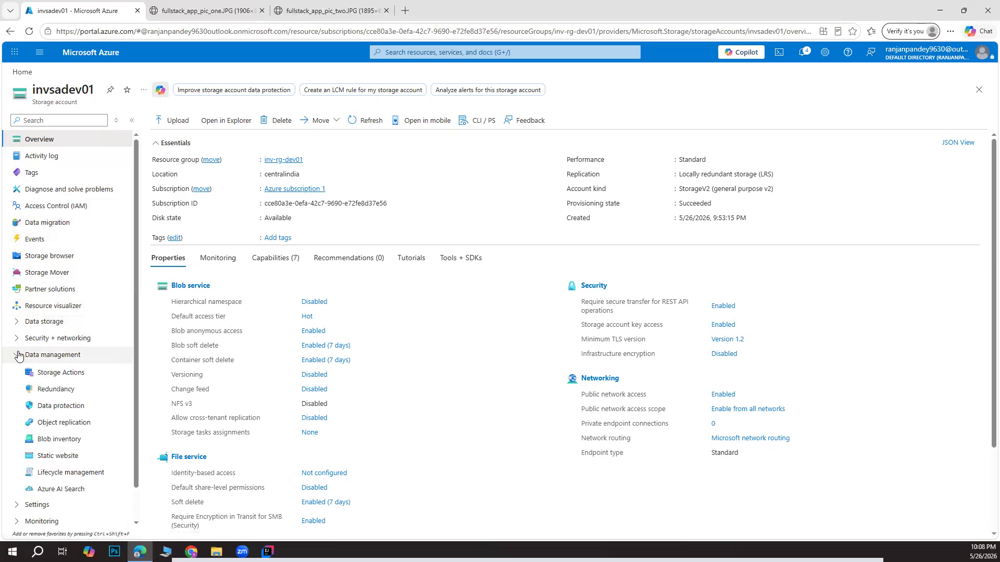
{"action": "scroll", "coordinate": [68, 383], "scroll_direction": "down", "scroll_amount": 1}
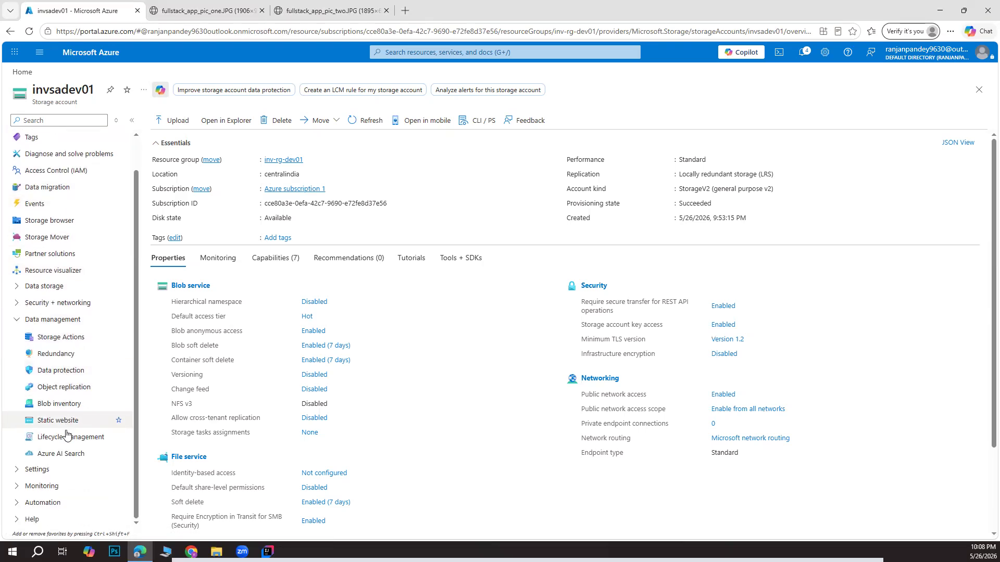
{"action": "left_click", "coordinate": [58, 420]}
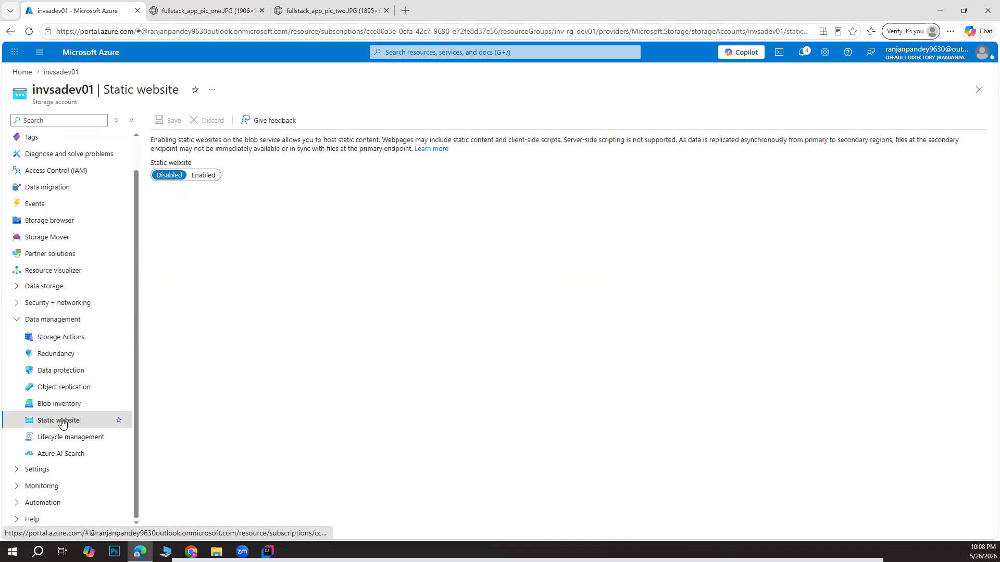
Enable static website hosting on invsadev01 with index.html as both index document name and error document path, and save the settings.
{"action": "left_click", "coordinate": [204, 175]}
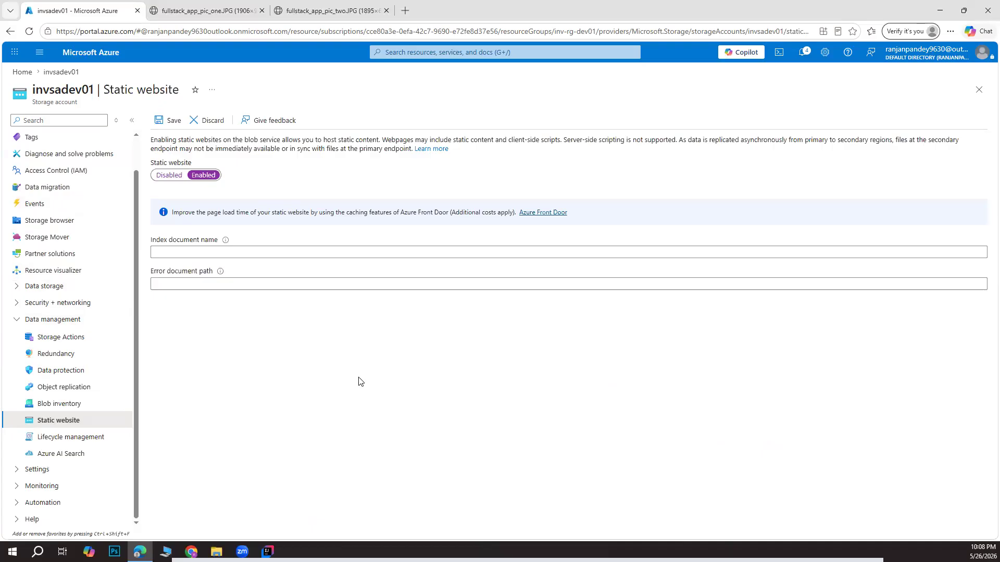
{"action": "left_click", "coordinate": [212, 255]}
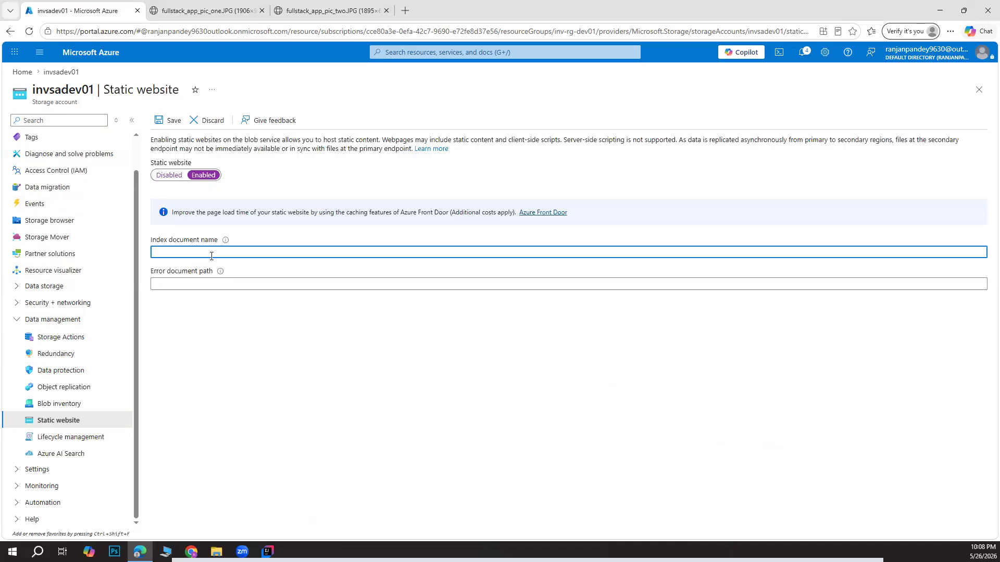
{"action": "type", "text": "ind"}
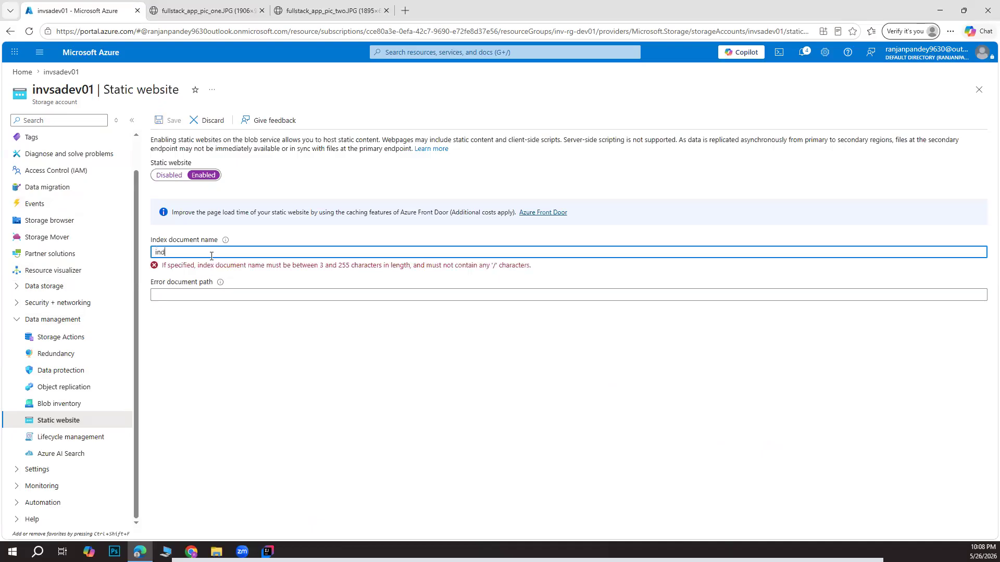
{"action": "type", "text": "ex.html"}
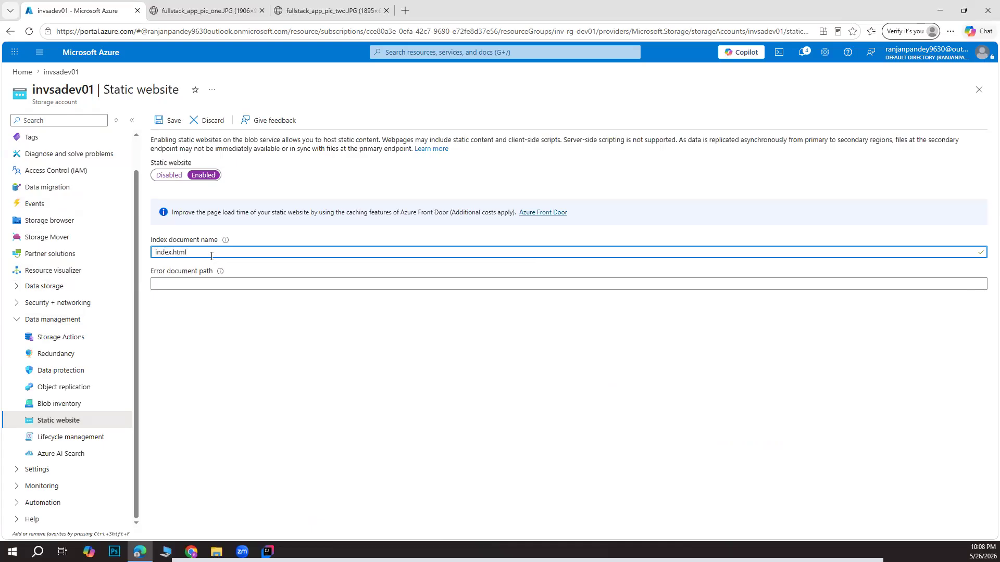
{"action": "key", "text": "ctrl+a"}
{"action": "left_click", "coordinate": [202, 284]}
{"action": "key", "text": "ctrl+v"}
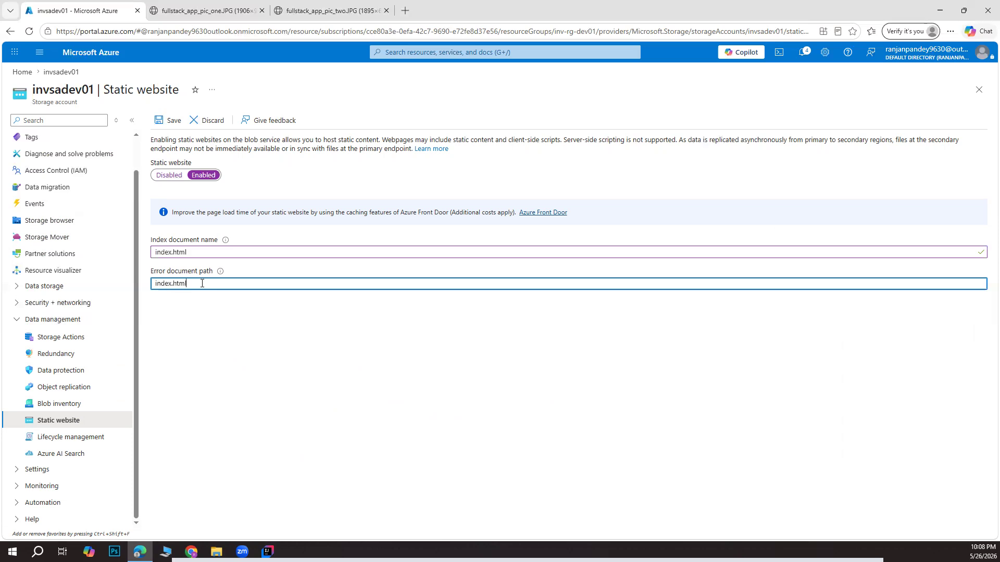
{"action": "left_click", "coordinate": [218, 335]}
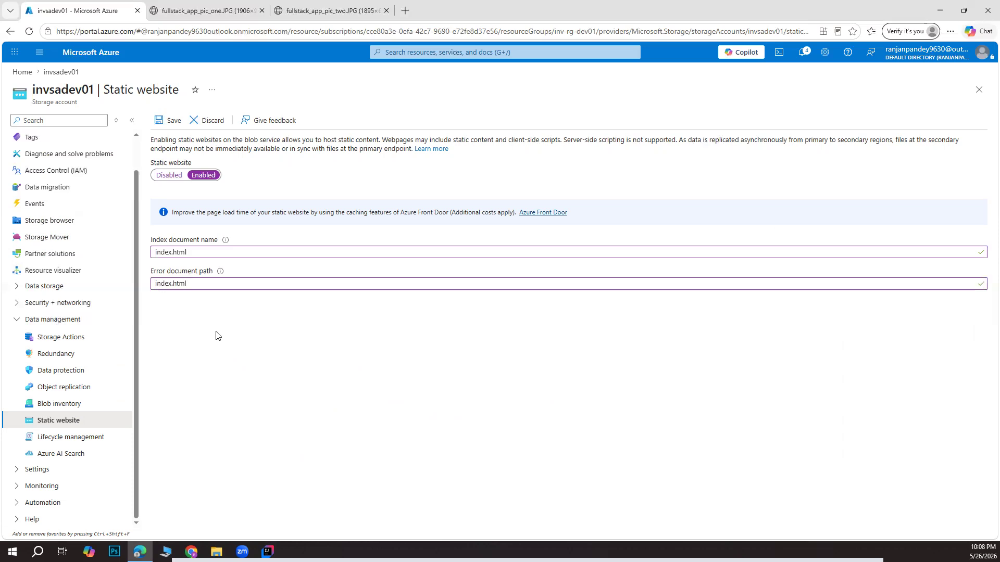
{"action": "left_click", "coordinate": [167, 123]}
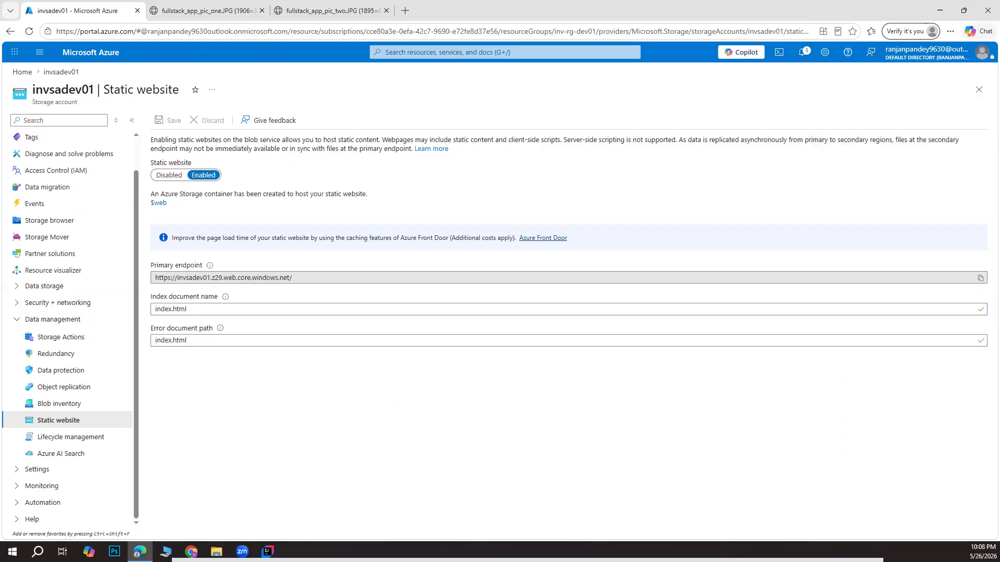
Open the static website's primary endpoint URL in a new browser tab.
{"action": "left_click_drag", "start_coordinate": [322, 277], "coordinate": [151, 277]}
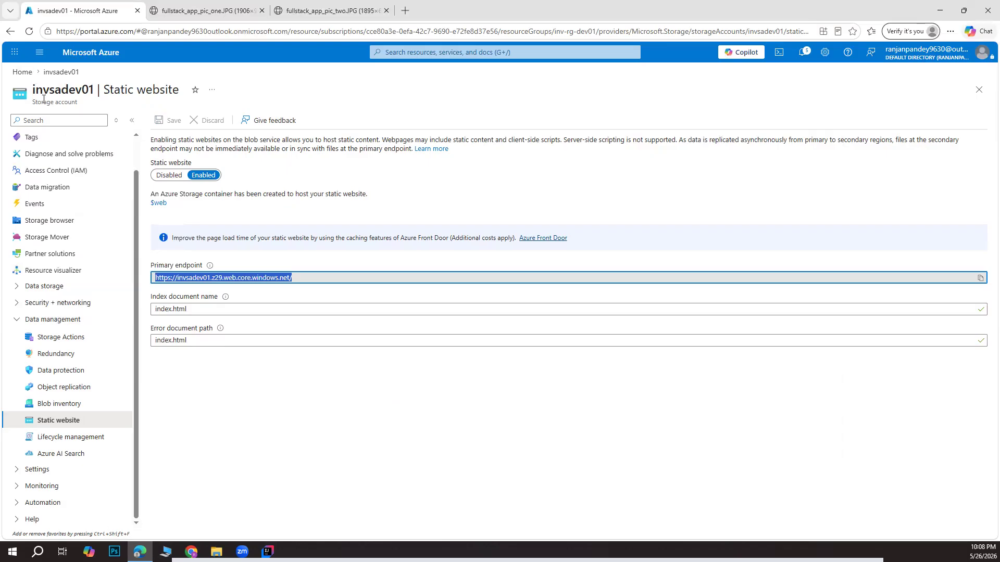
{"action": "right_click", "coordinate": [213, 276]}
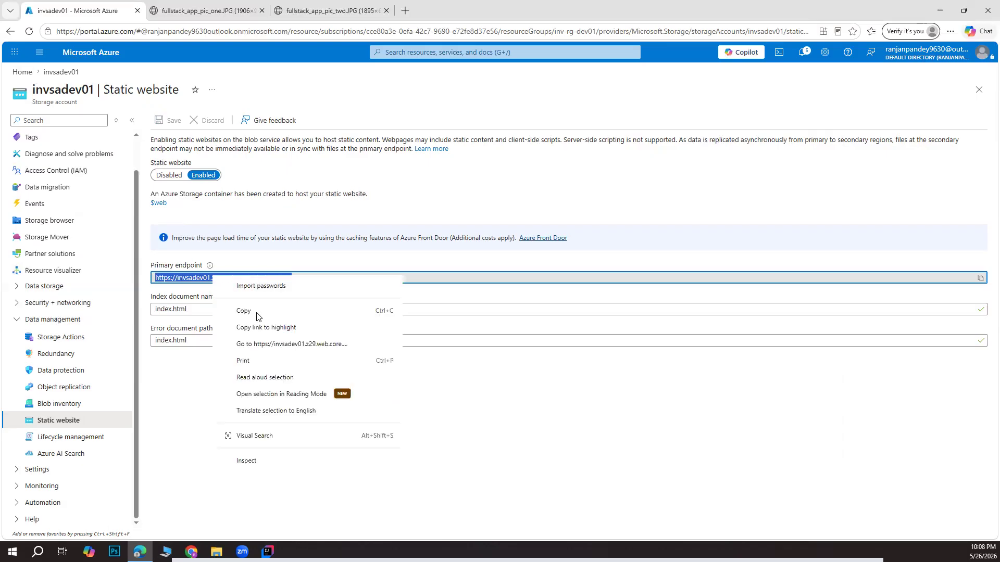
{"action": "left_click", "coordinate": [287, 331]}
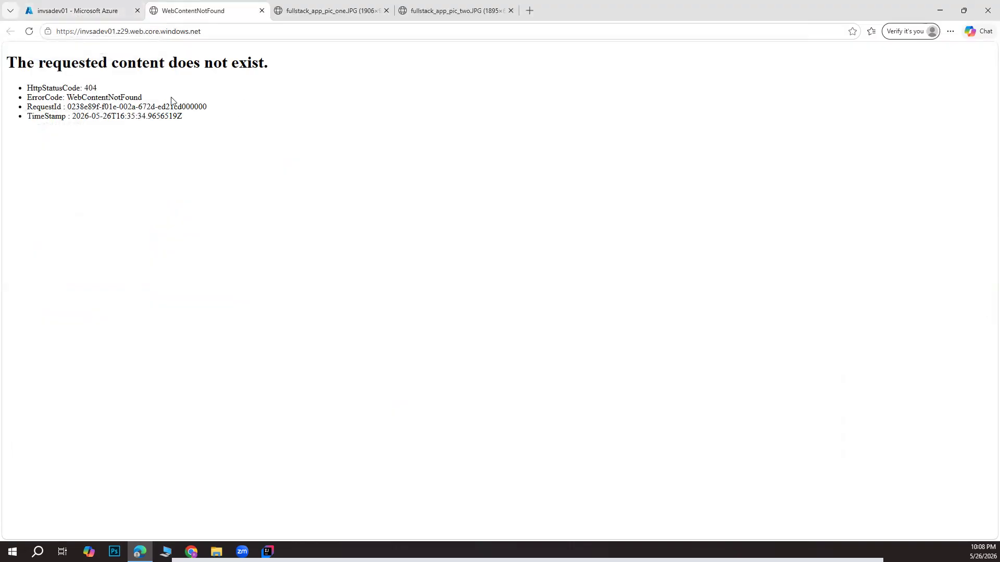
Return to the invsadev01 storage account in the Azure portal, find its Containers page by searching for "container", and open the $web container.
{"action": "left_click", "coordinate": [67, 15]}
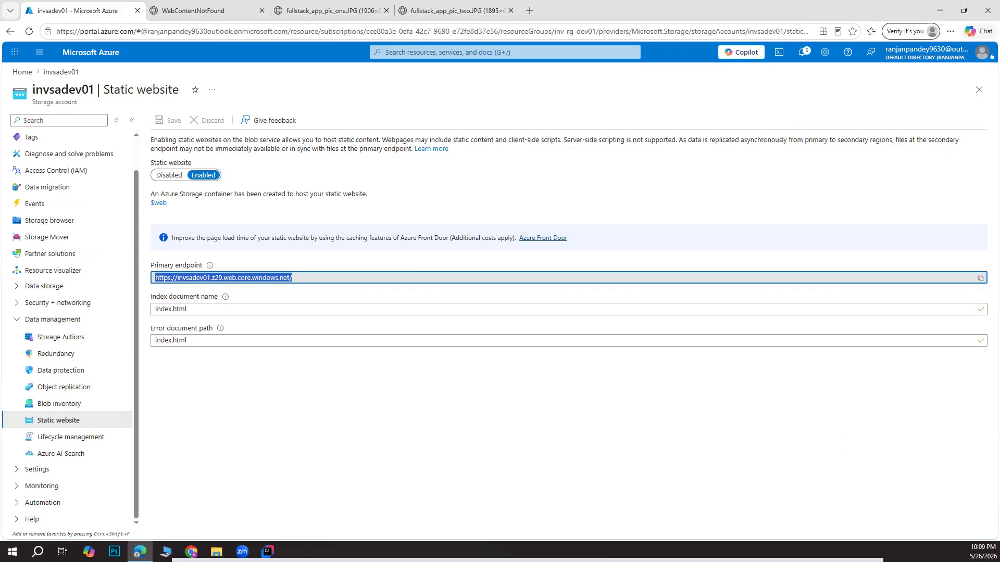
{"action": "left_click", "coordinate": [14, 323]}
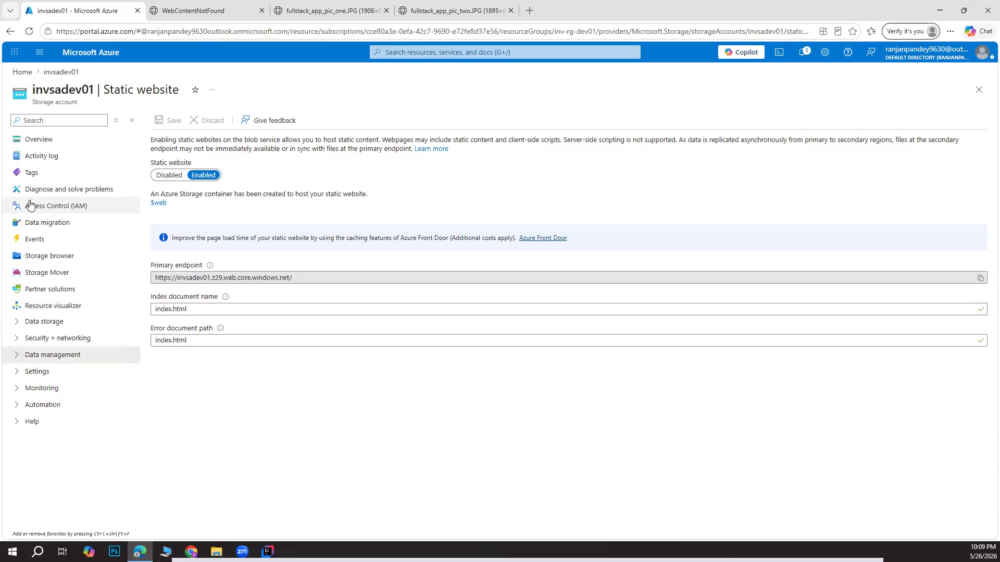
{"action": "left_click", "coordinate": [50, 119]}
{"action": "type", "text": "c"}
{"action": "type", "text": "tai"}
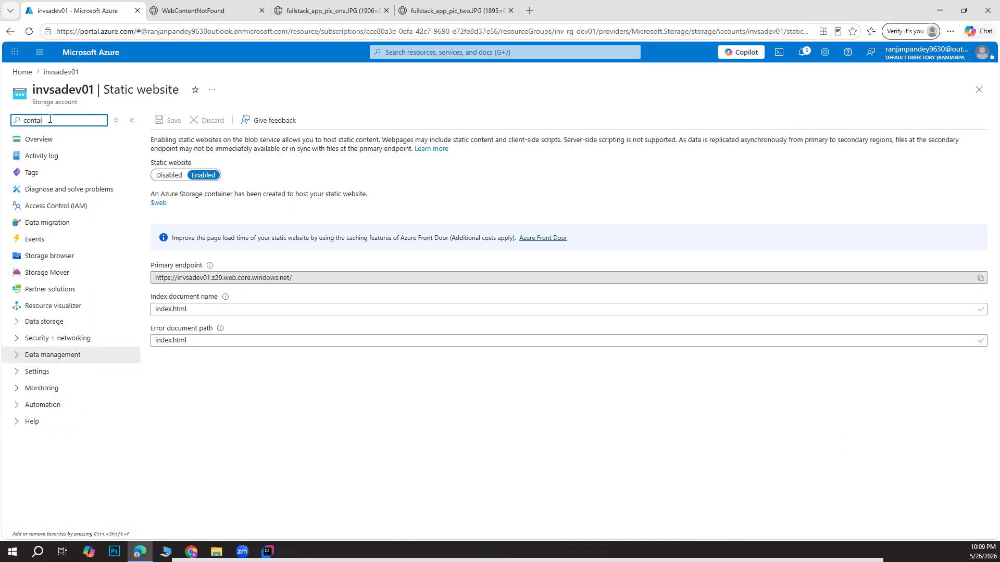
{"action": "type", "text": "ner"}
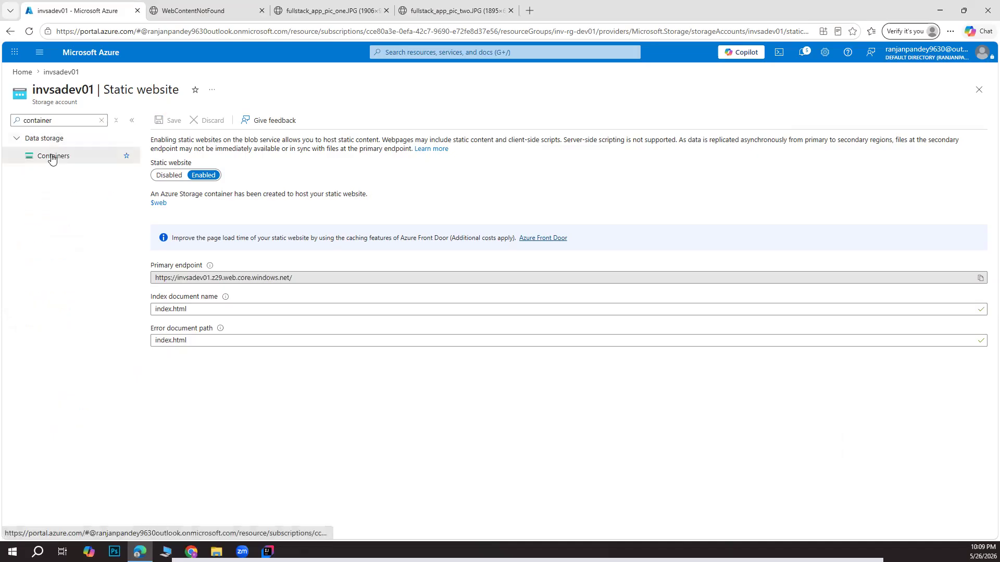
{"action": "left_click", "coordinate": [49, 156]}
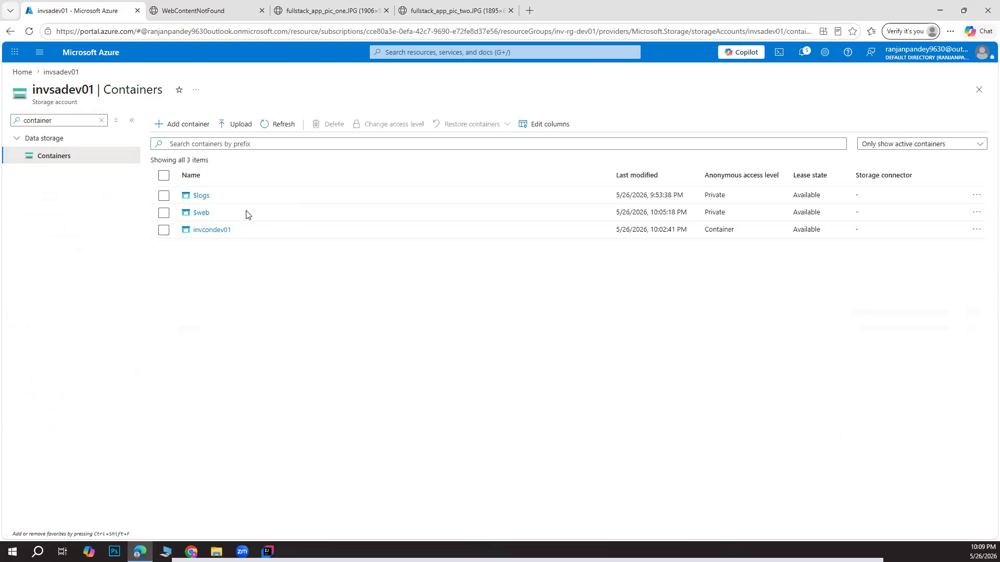
{"action": "left_click", "coordinate": [202, 213]}
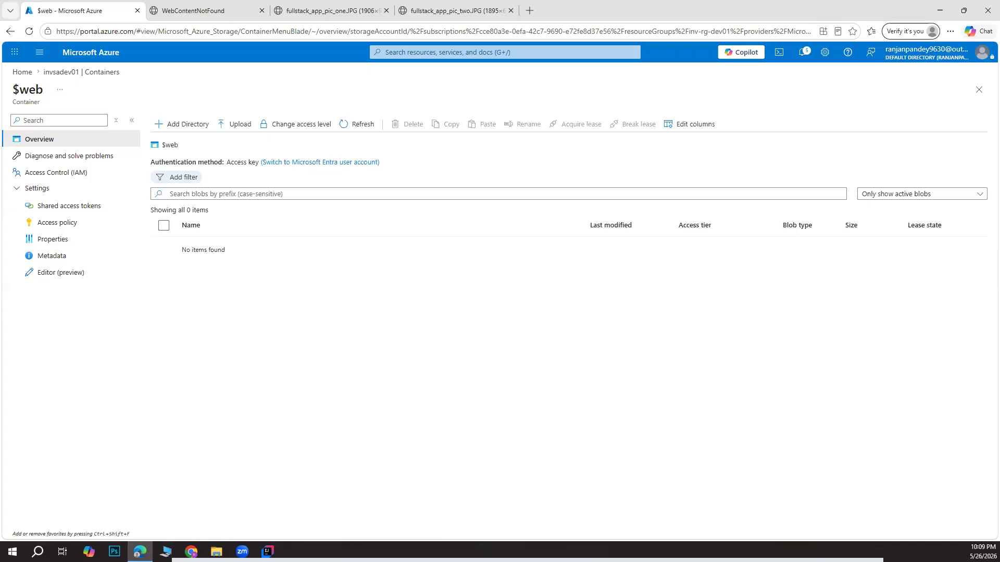
Switch to File Explorer and open the build folder inside the project's frontend folder.
{"action": "key", "text": "alt+Tab"}
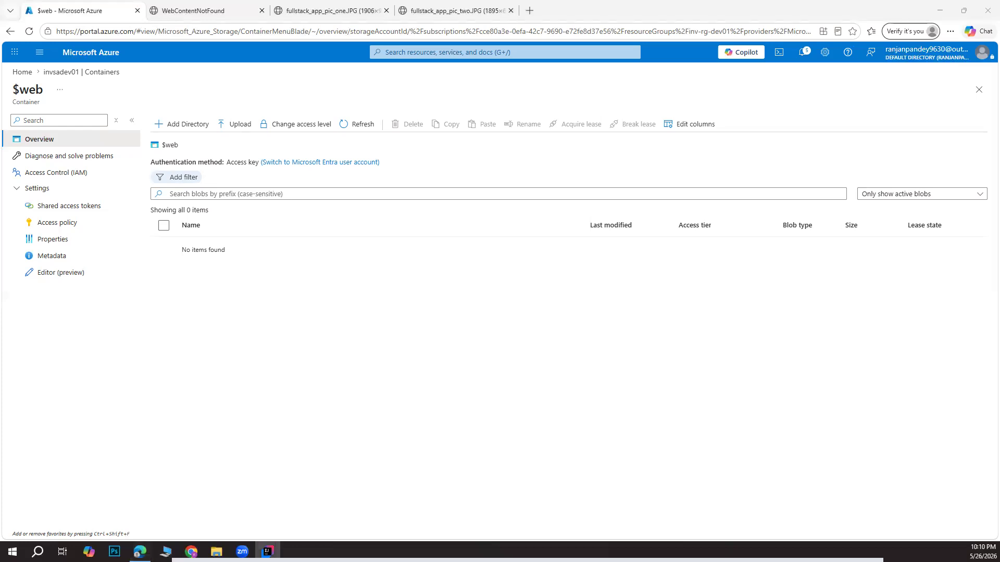
{"action": "key", "text": "alt+Tab"}
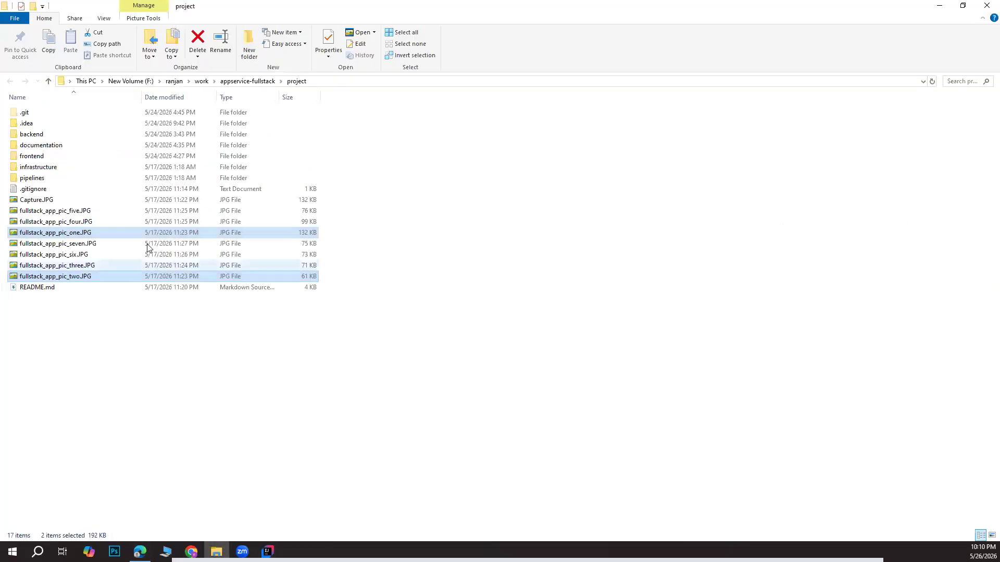
{"action": "double_click", "coordinate": [41, 158]}
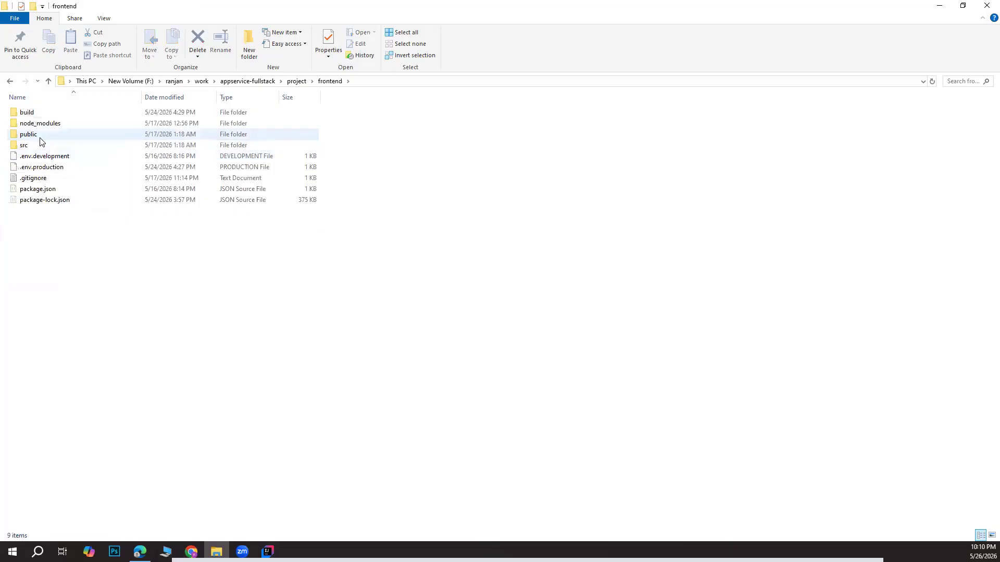
{"action": "double_click", "coordinate": [29, 113]}
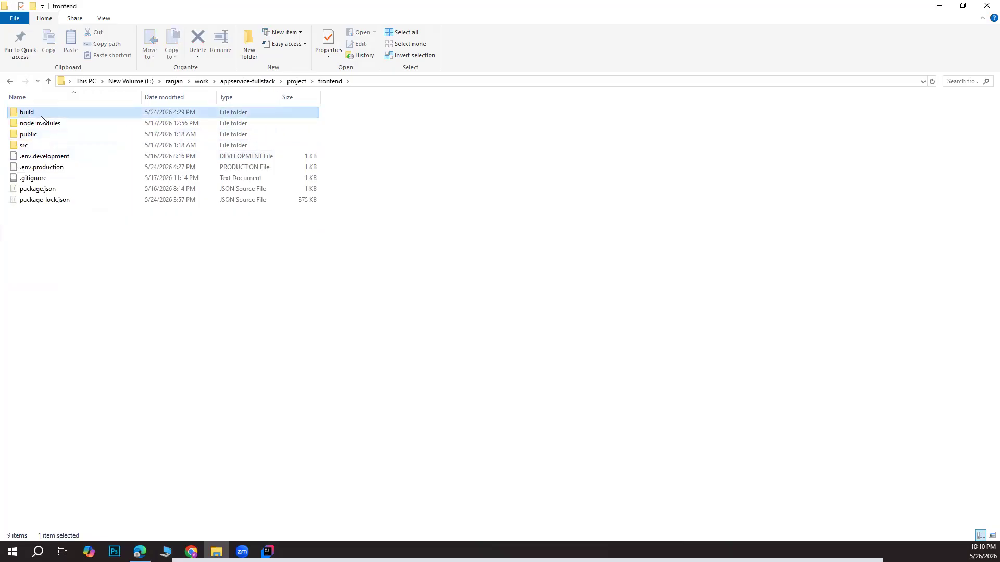
{"action": "left_click_drag", "start_coordinate": [131, 221], "coordinate": [40, 205]}
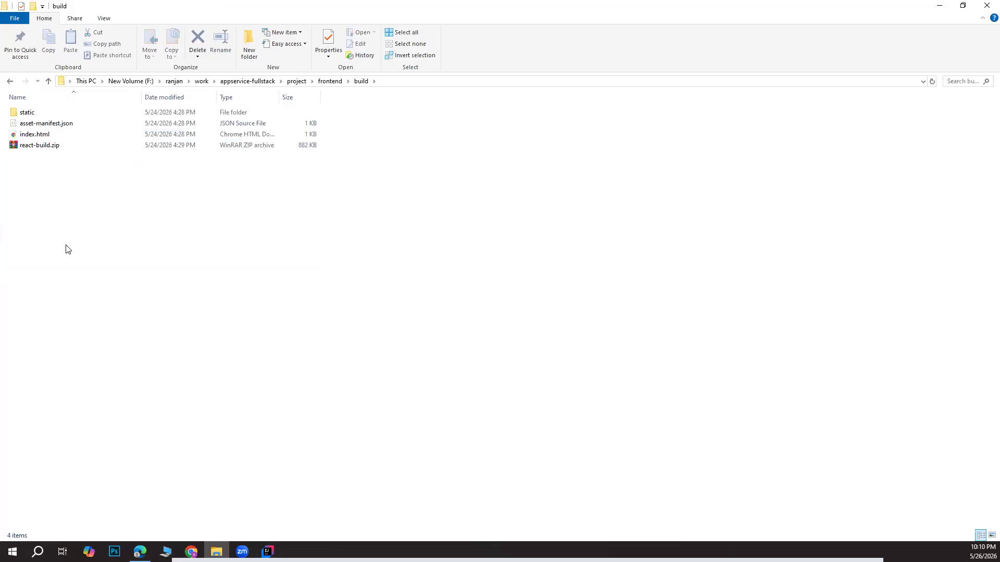
Look at the files in the build folder and its static\css subfolder, and return to build.
{"action": "double_click", "coordinate": [55, 134]}
{"action": "left_click", "coordinate": [55, 124], "text": "ctrl"}
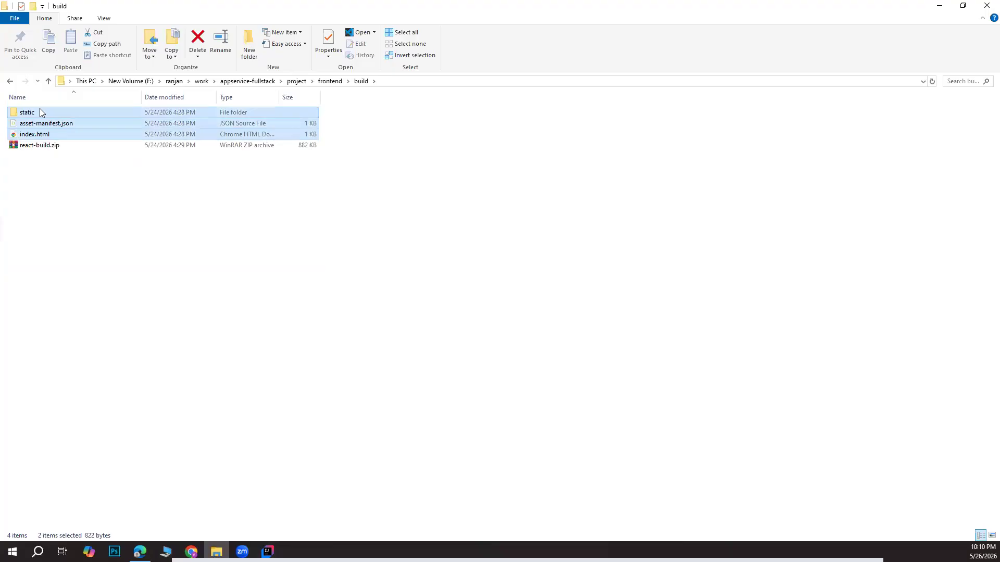
{"action": "left_click", "coordinate": [101, 201]}
{"action": "double_click", "coordinate": [42, 107]}
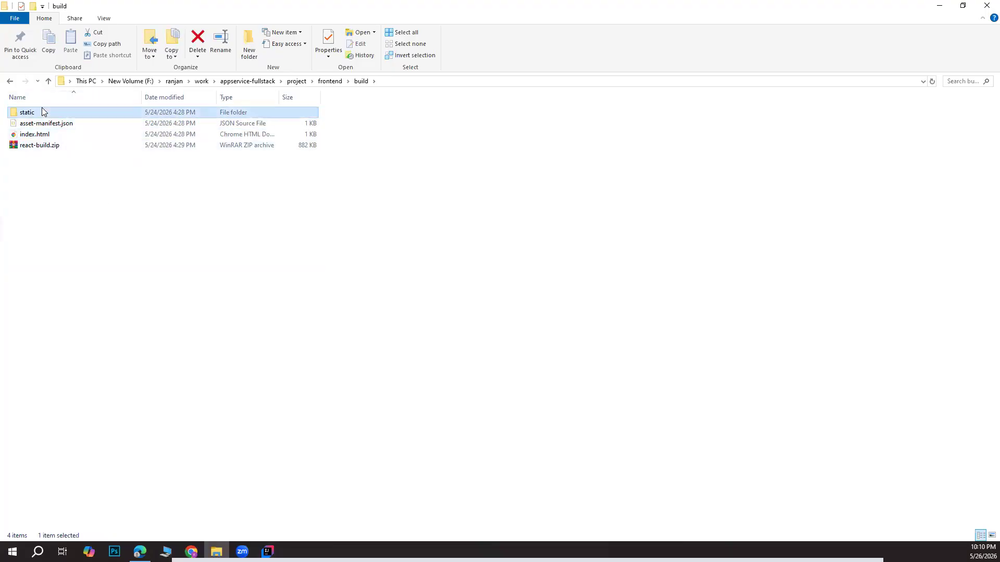
{"action": "double_click", "coordinate": [43, 109]}
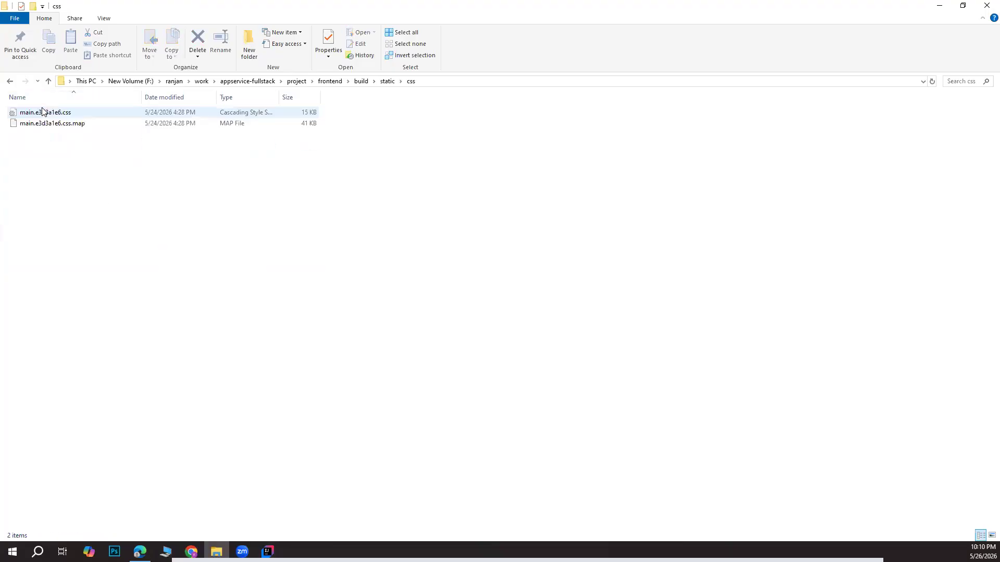
{"action": "left_click", "coordinate": [386, 81]}
{"action": "left_click", "coordinate": [360, 82]}
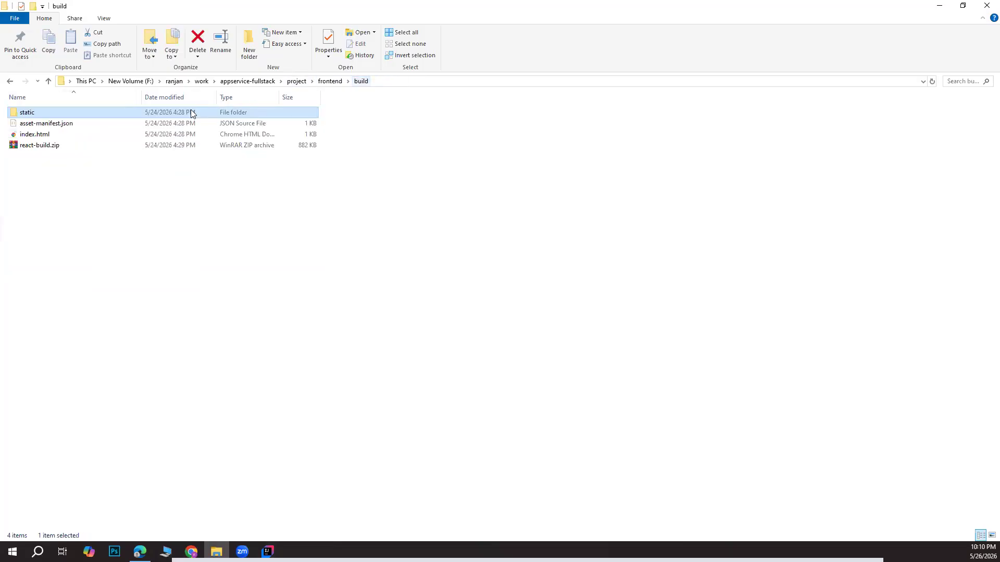
Upload the static folder, asset-manifest.json and index.html from the build folder to the $web container, with overwriting of existing files enabled.
{"action": "left_click", "coordinate": [71, 134]}
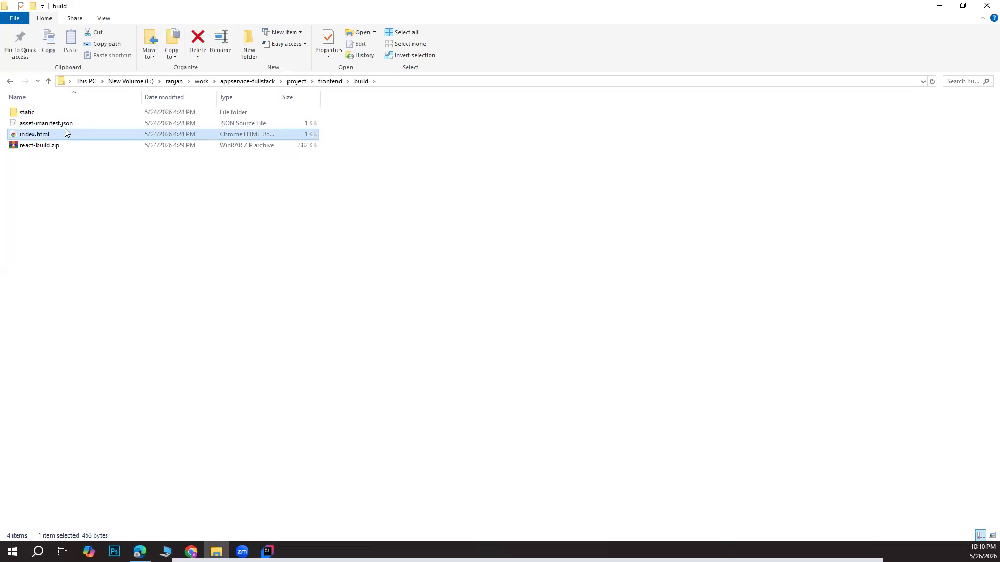
{"action": "left_click", "coordinate": [55, 124], "text": "ctrl"}
{"action": "left_click", "coordinate": [31, 113], "text": "ctrl"}
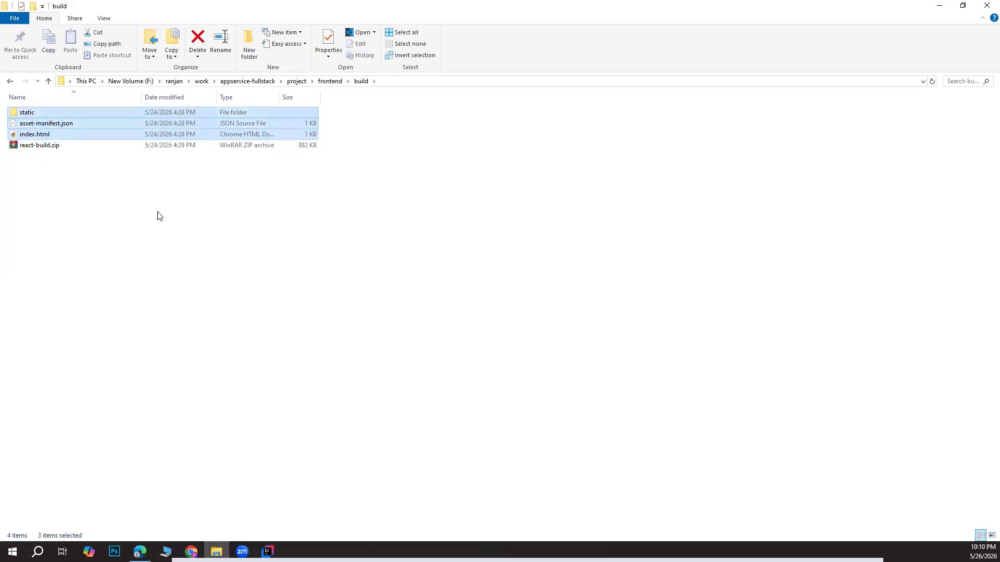
{"action": "key", "text": "alt+Tab"}
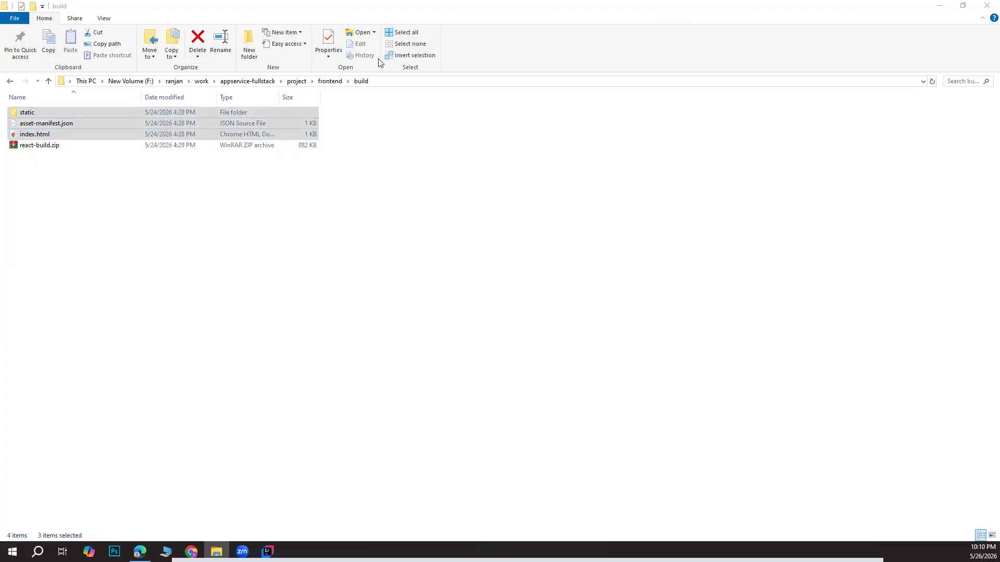
{"action": "left_click", "coordinate": [140, 552]}
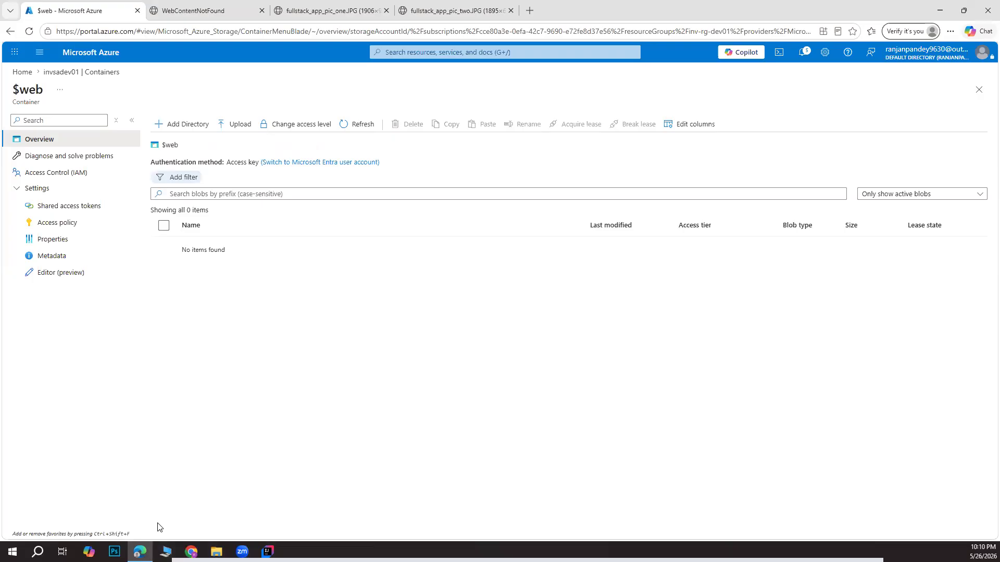
{"action": "left_click", "coordinate": [234, 126]}
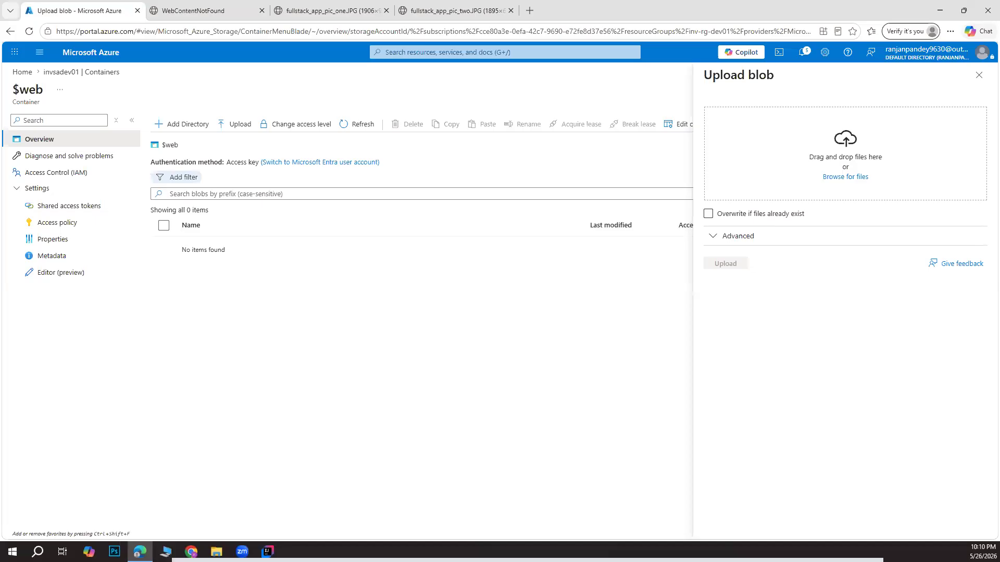
{"action": "key", "text": "alt+Tab"}
{"action": "left_click_drag", "start_coordinate": [92, 127], "coordinate": [860, 164]}
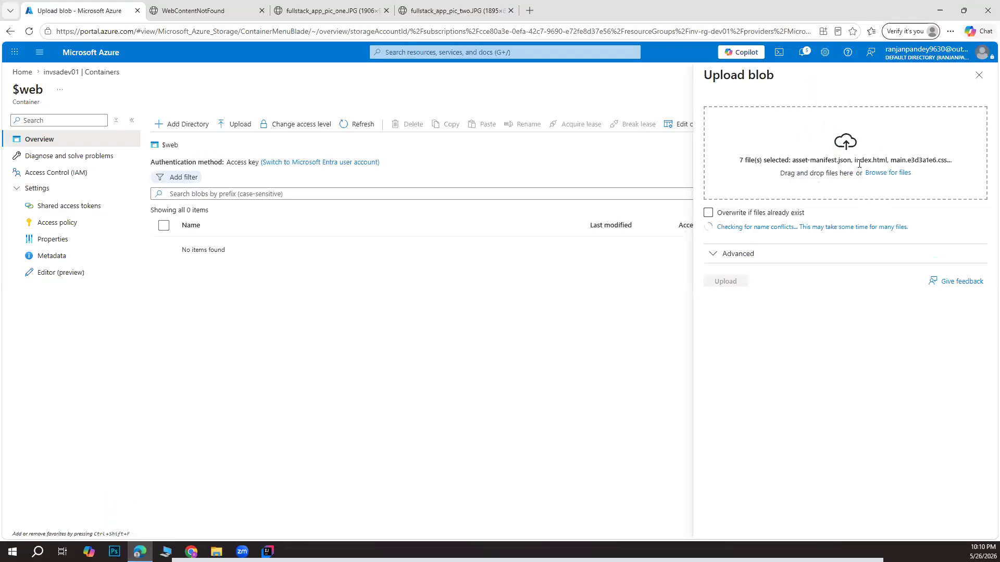
{"action": "left_click", "coordinate": [709, 213]}
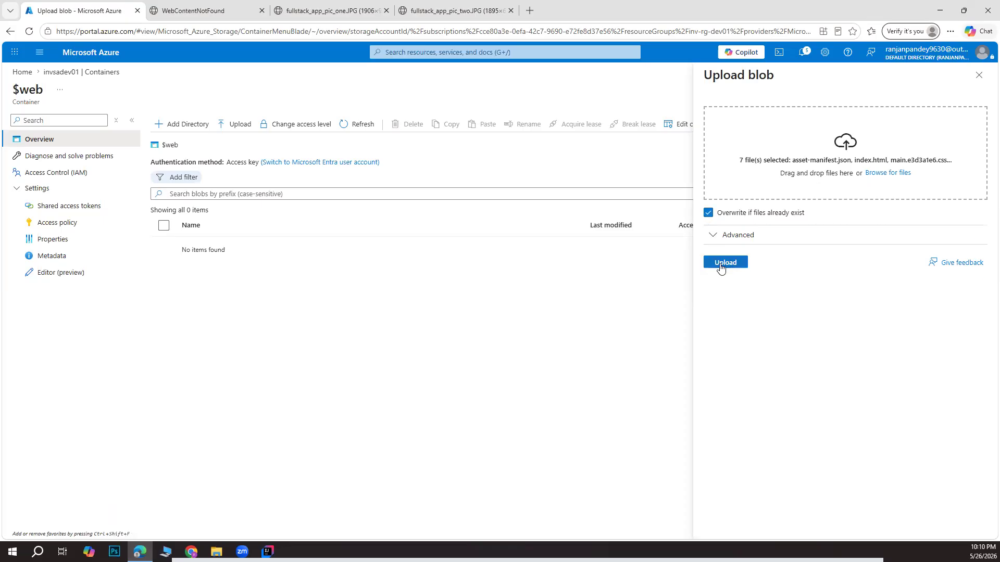
{"action": "left_click", "coordinate": [725, 262]}
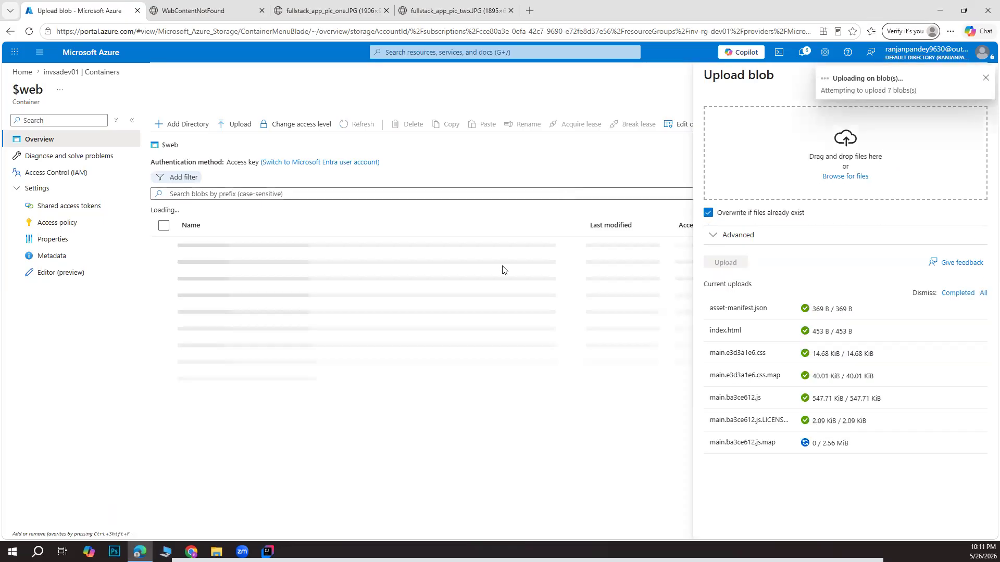
{"action": "left_click", "coordinate": [475, 283]}
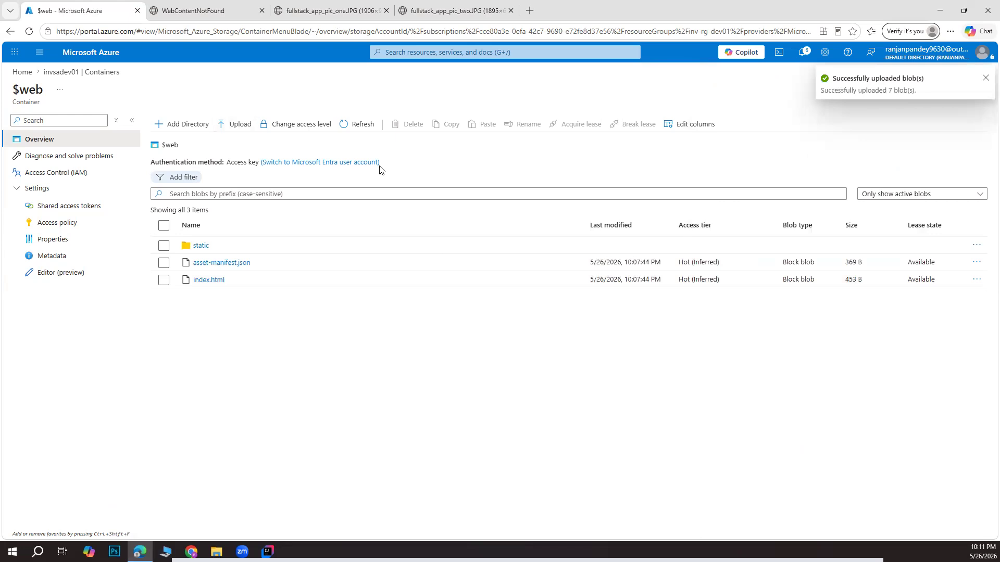
Reload the static website's primary endpoint page in its browser tab to check the deployed site.
{"action": "left_click", "coordinate": [219, 11]}
{"action": "left_click", "coordinate": [29, 31]}
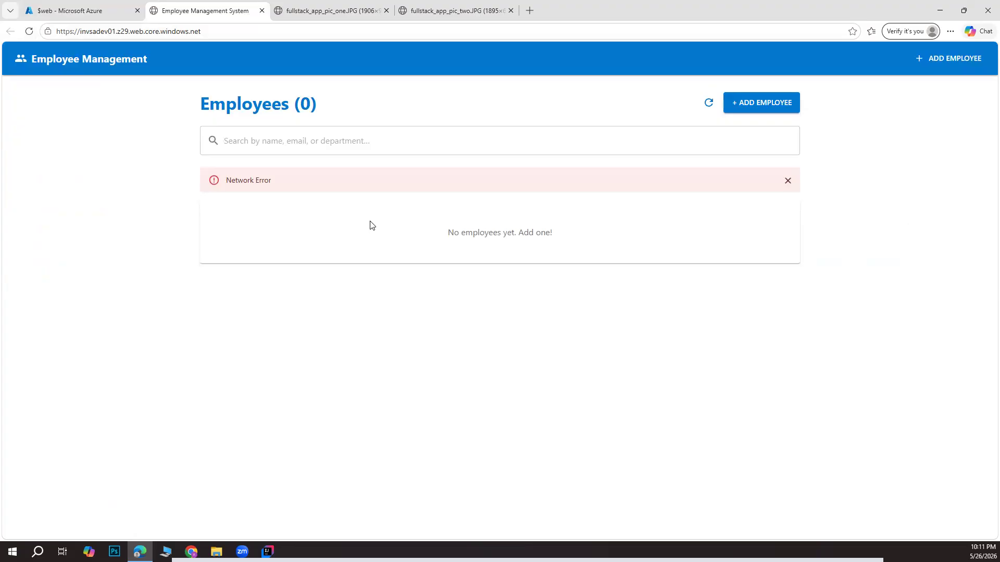
Test the deployed site's navigation between the employee list and the Add New Employee form.
{"action": "left_click", "coordinate": [944, 61]}
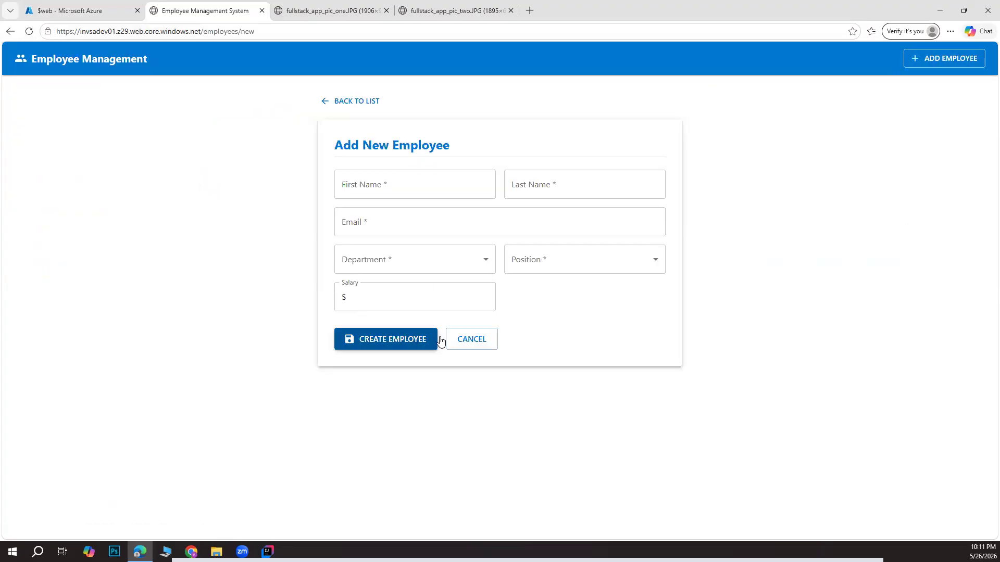
{"action": "left_click", "coordinate": [473, 342]}
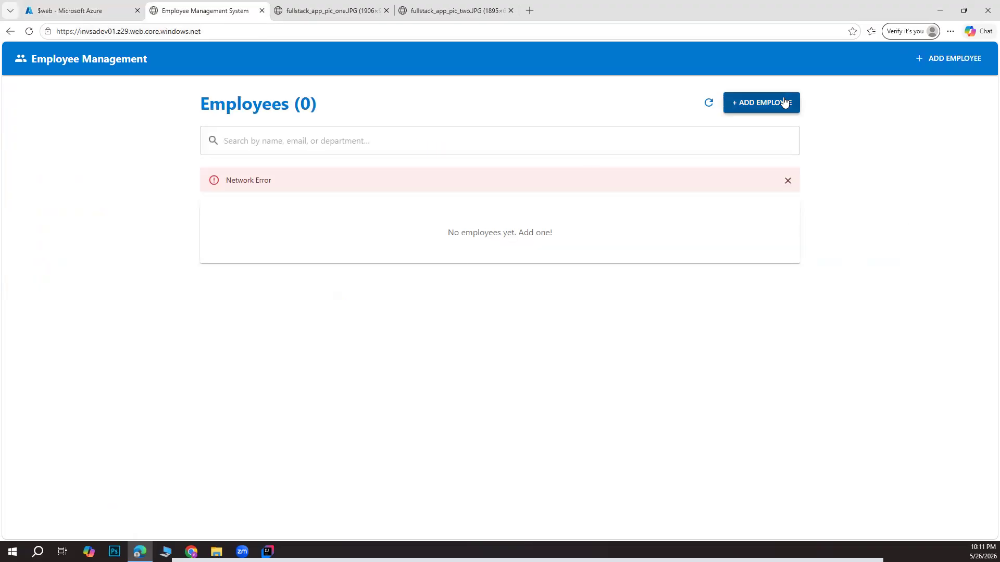
{"action": "left_click", "coordinate": [947, 60]}
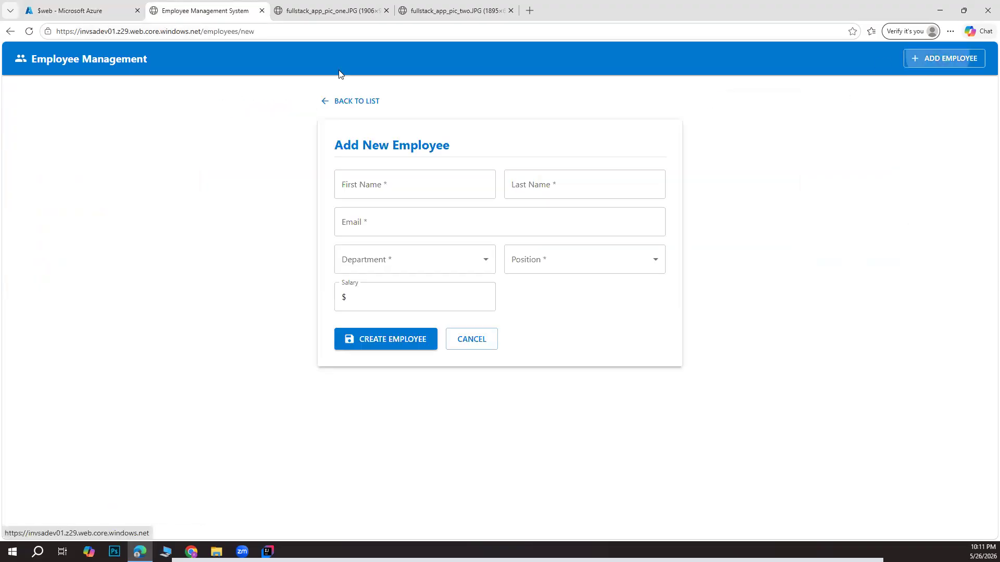
{"action": "left_click", "coordinate": [129, 66]}
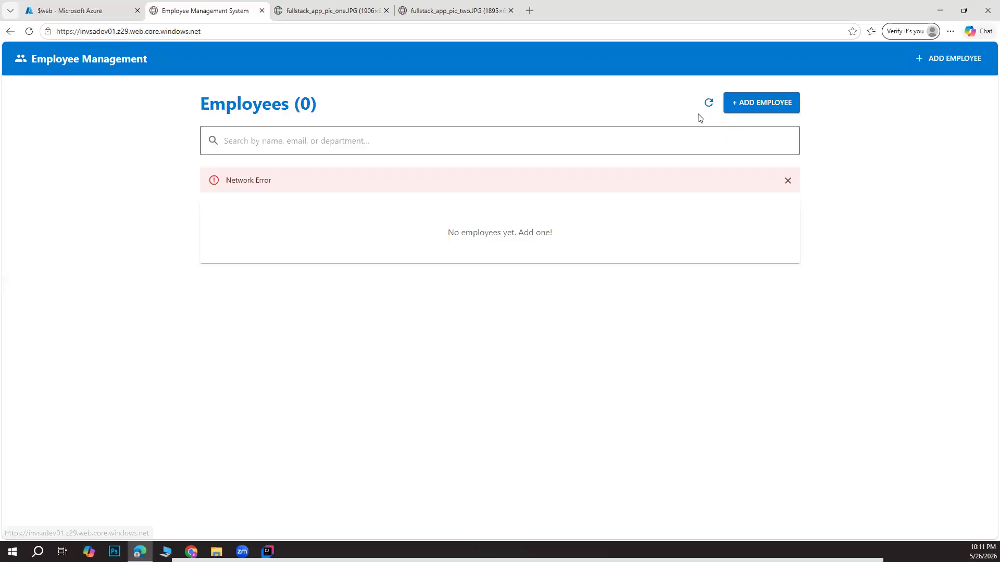
Open the Add New Employee form and choose department Product and position Senior Developer.
{"action": "left_click", "coordinate": [787, 106]}
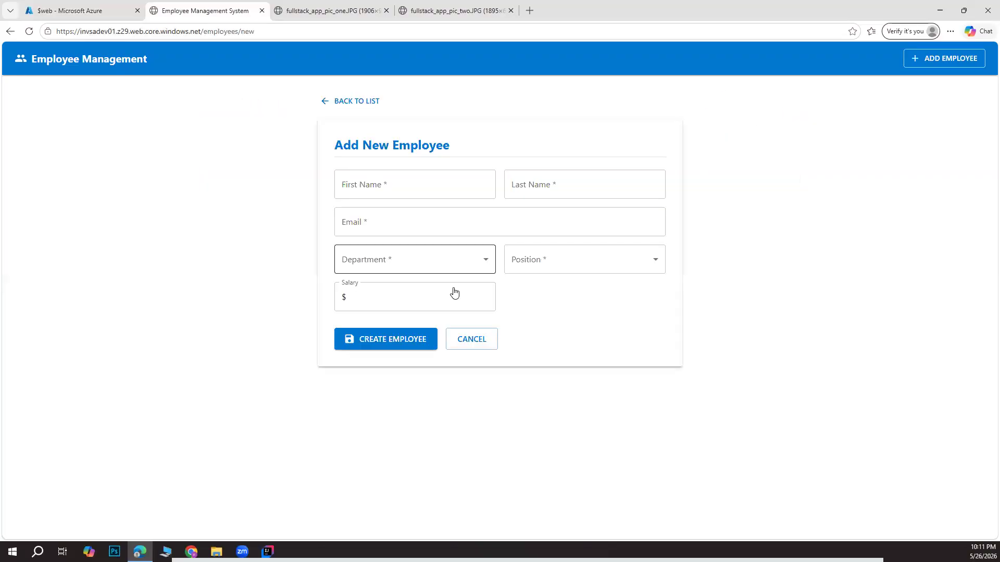
{"action": "left_click", "coordinate": [472, 258]}
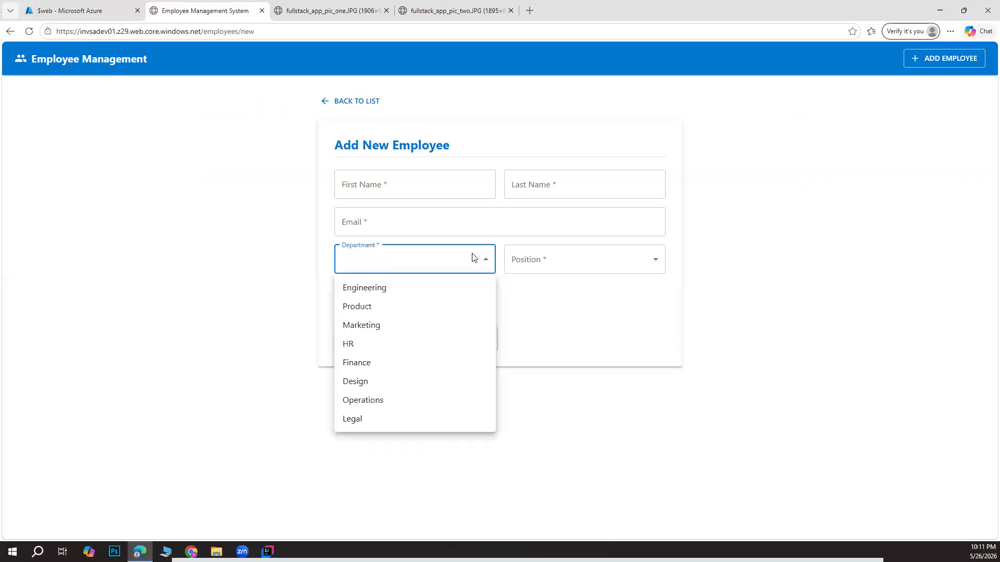
{"action": "left_click", "coordinate": [471, 304]}
{"action": "left_click", "coordinate": [537, 259]}
{"action": "left_click", "coordinate": [533, 307]}
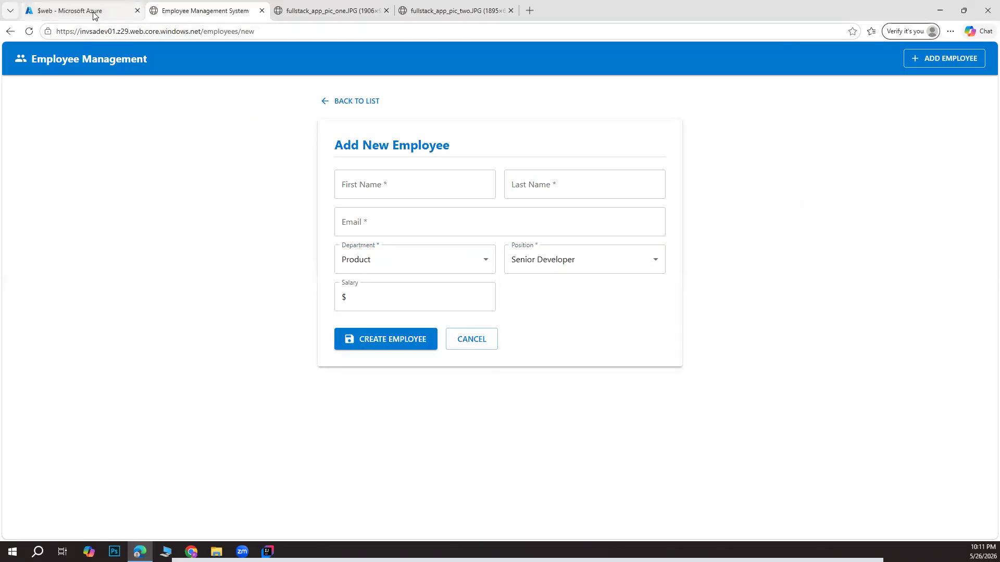
Compare the $web container in the Azure portal with the deployed site, and return to the containers list of invsadev01.
{"action": "left_click", "coordinate": [94, 14]}
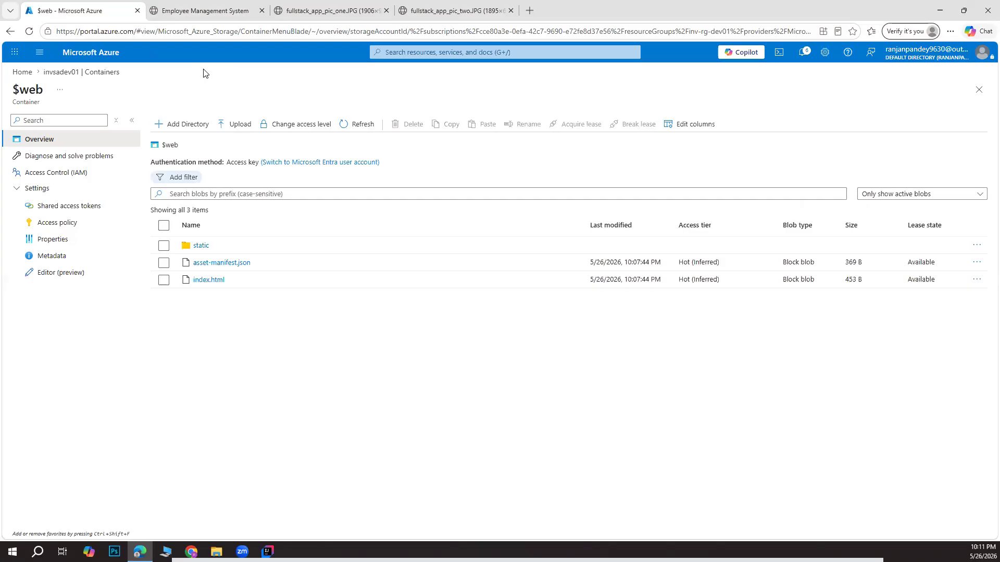
{"action": "left_click", "coordinate": [209, 14]}
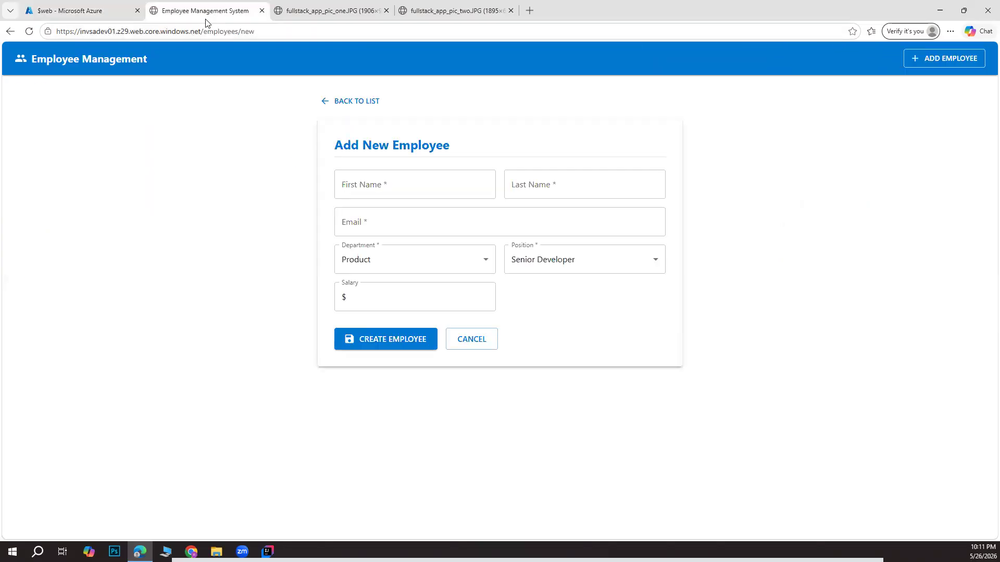
{"action": "left_click", "coordinate": [88, 15]}
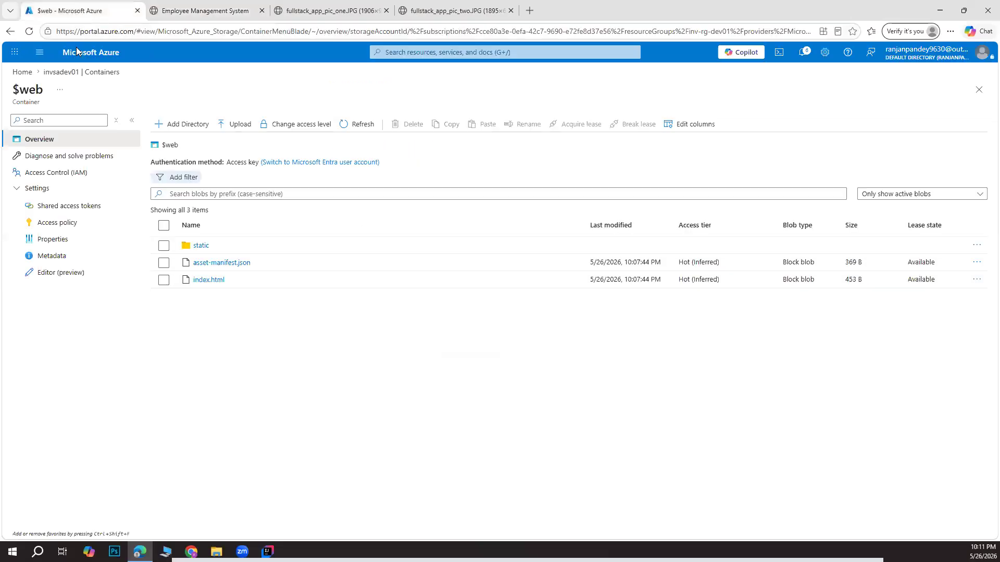
{"action": "left_click", "coordinate": [50, 72]}
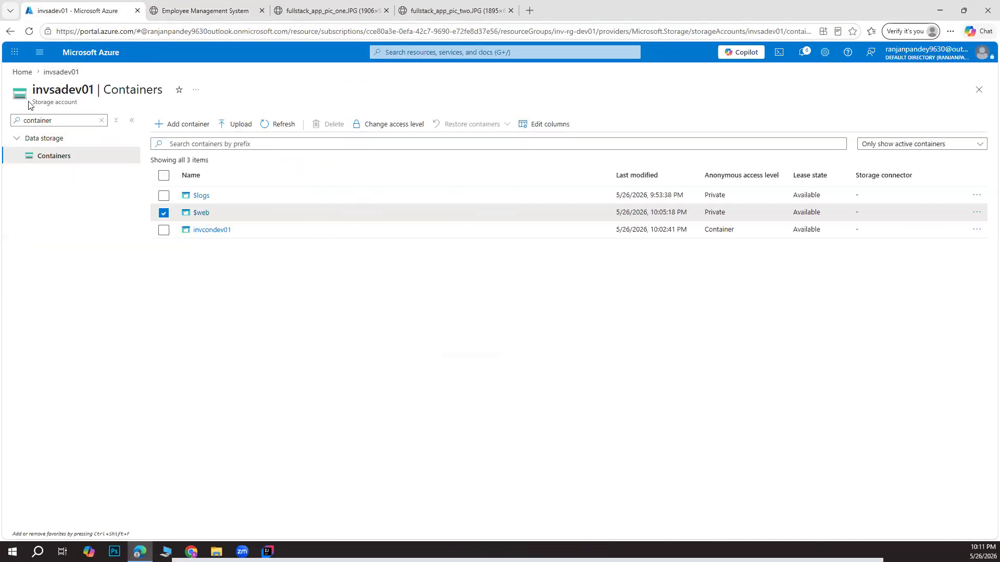
{"action": "left_click_drag", "start_coordinate": [31, 87], "coordinate": [67, 100]}
From the portal home page, open storage account invsadev01 and its Static website settings.
{"action": "left_click", "coordinate": [22, 72]}
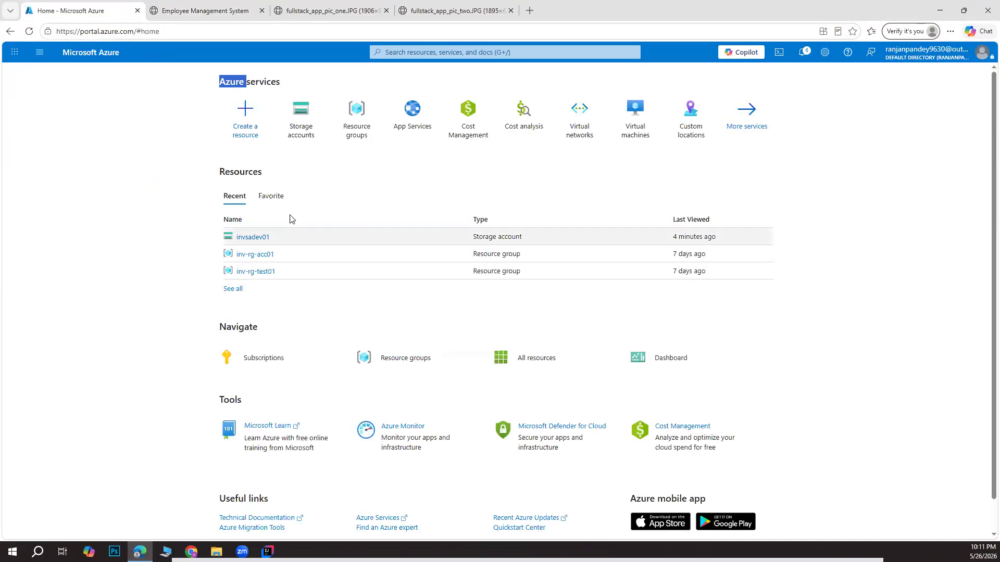
{"action": "left_click", "coordinate": [265, 235]}
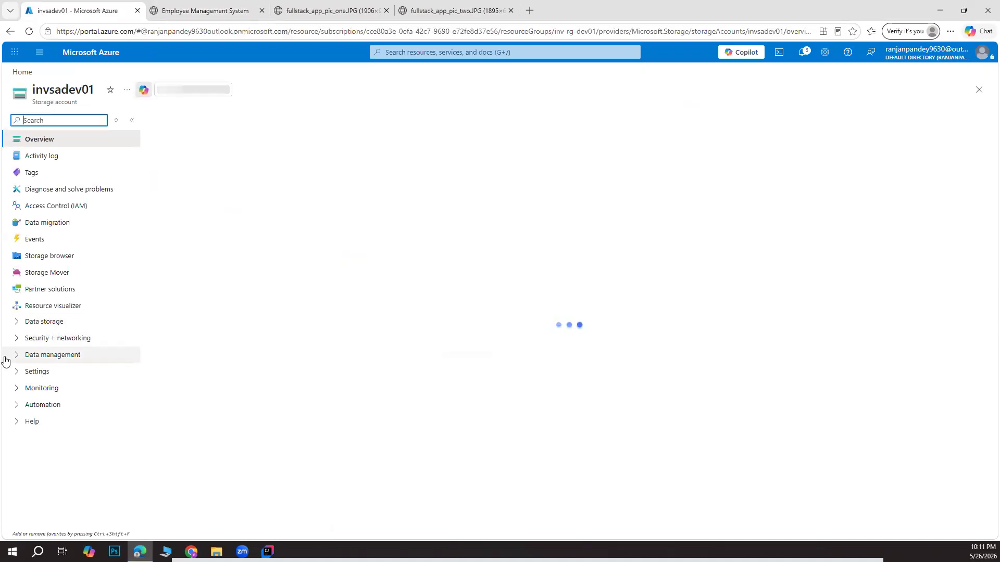
{"action": "left_click", "coordinate": [13, 359]}
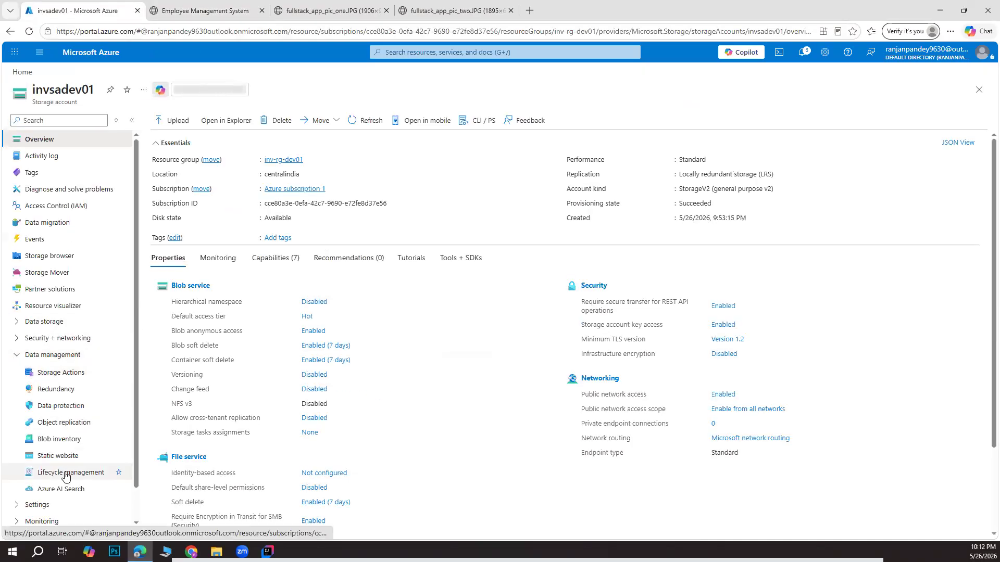
{"action": "left_click", "coordinate": [66, 456]}
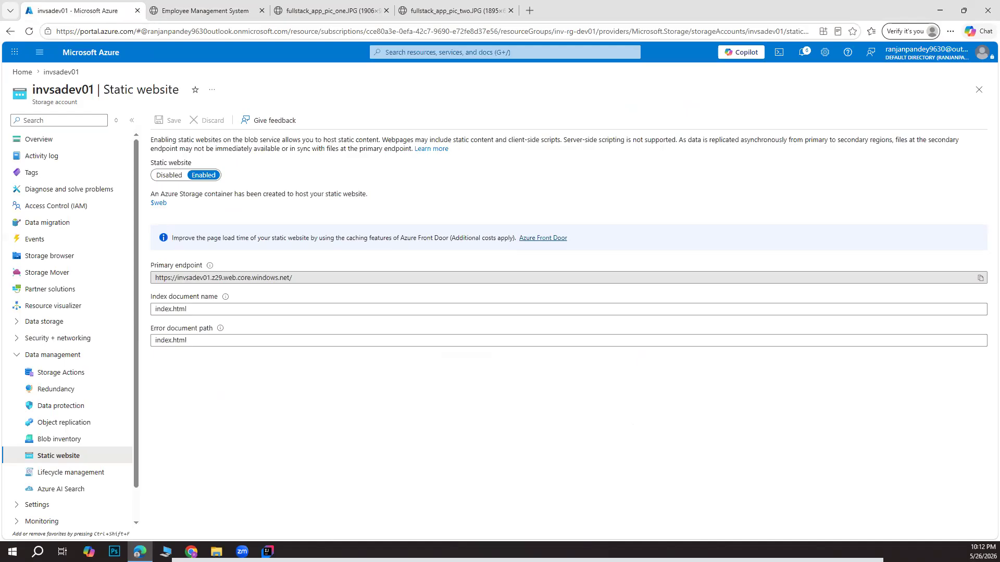
Return to the employee list on the deployed site and inspect its network activity in the browser's developer tools.
{"action": "left_click", "coordinate": [204, 13]}
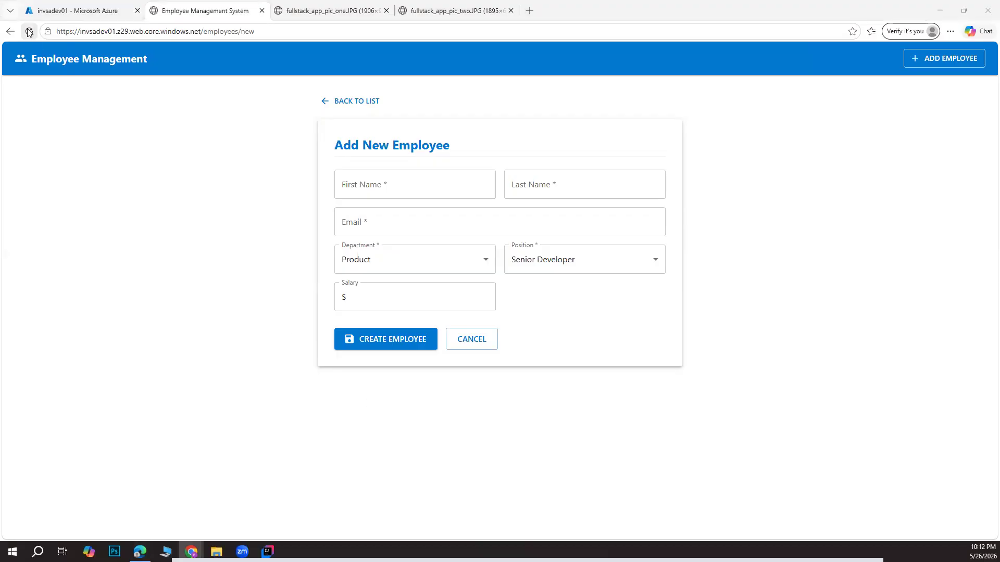
{"action": "left_click", "coordinate": [76, 59]}
{"action": "right_click", "coordinate": [658, 345]}
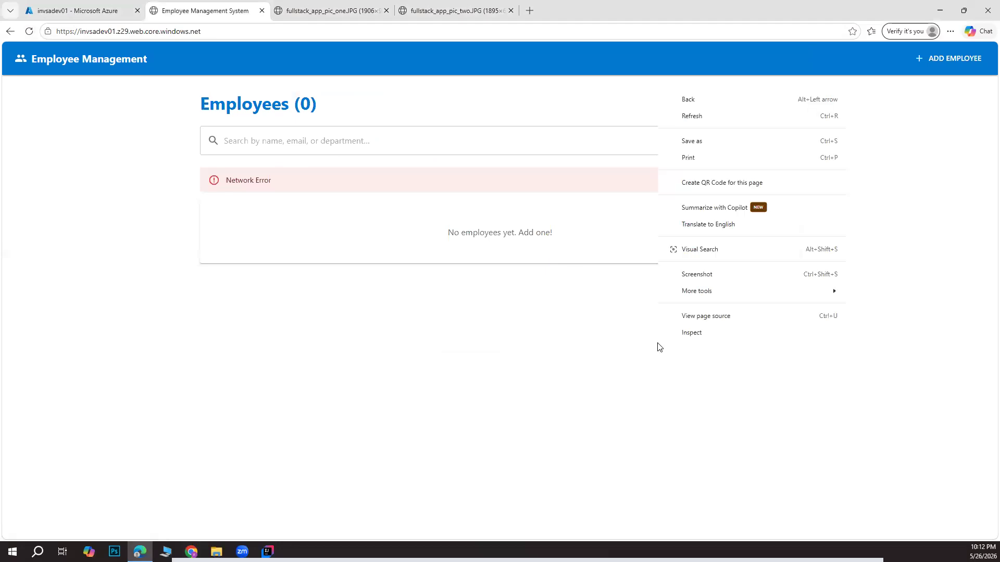
{"action": "left_click", "coordinate": [722, 332]}
{"action": "key", "text": "F12"}
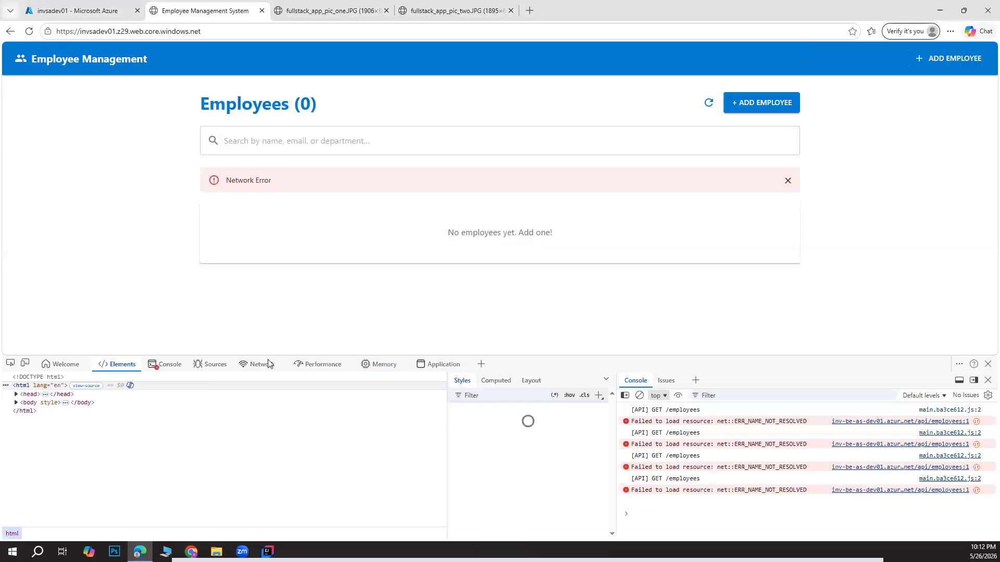
{"action": "left_click", "coordinate": [259, 366]}
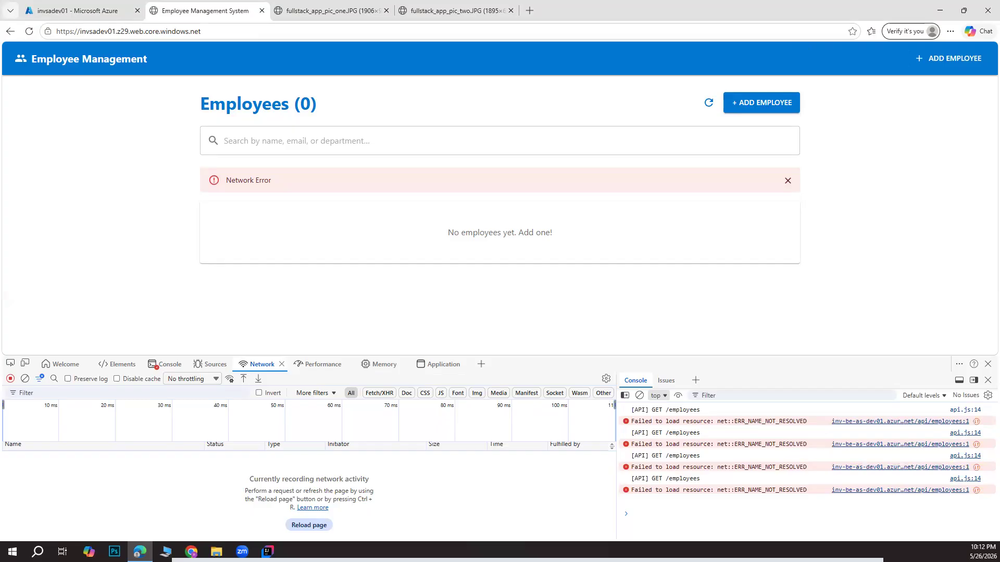
Switch to IntelliJ IDEA, open the frontend's .env.production file and highlight the REACT_APP_API_URL value.
{"action": "key", "text": "alt+Tab"}
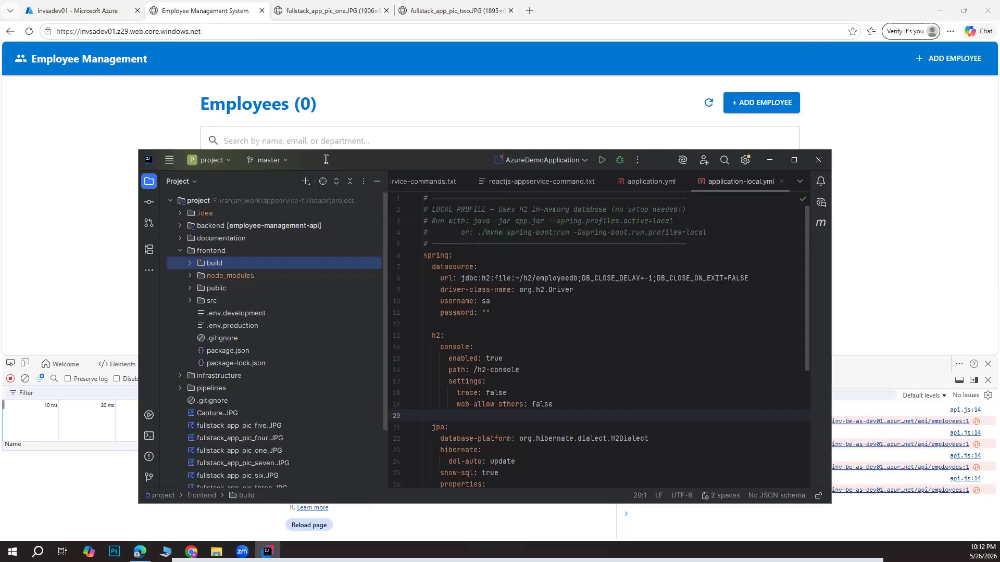
{"action": "double_click", "coordinate": [324, 160]}
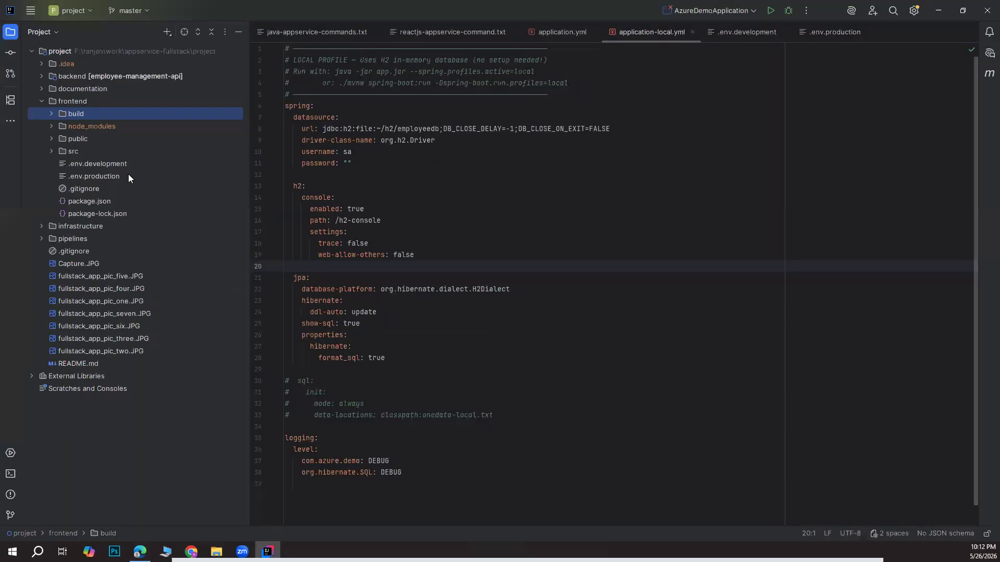
{"action": "left_click", "coordinate": [99, 177]}
{"action": "key", "text": "Return"}
{"action": "left_click", "coordinate": [574, 72]}
{"action": "left_click_drag", "start_coordinate": [558, 72], "coordinate": [358, 72]}
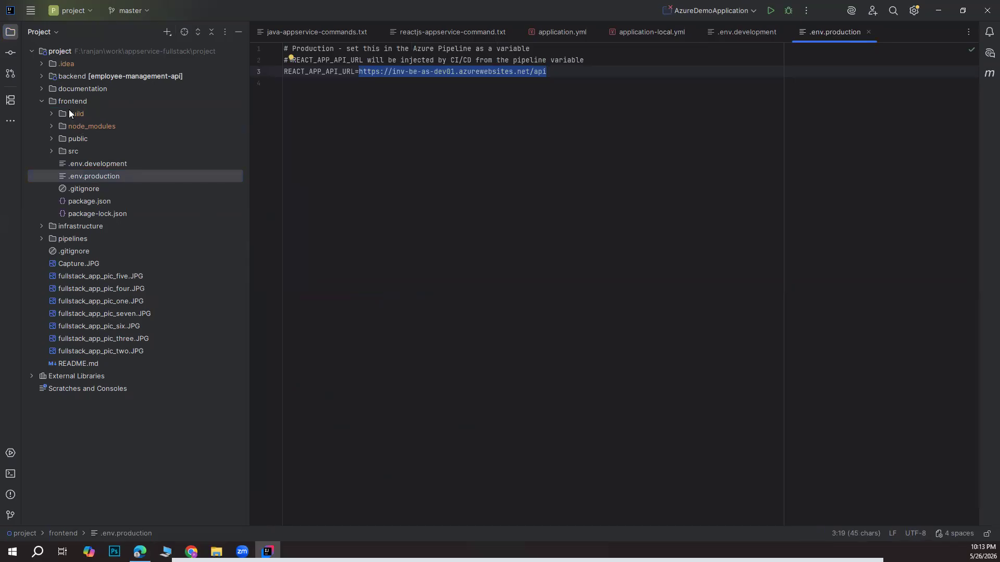
Look at the contents of the frontend's build folder, and highlight the backend API URL in .env.production again.
{"action": "left_click", "coordinate": [51, 113]}
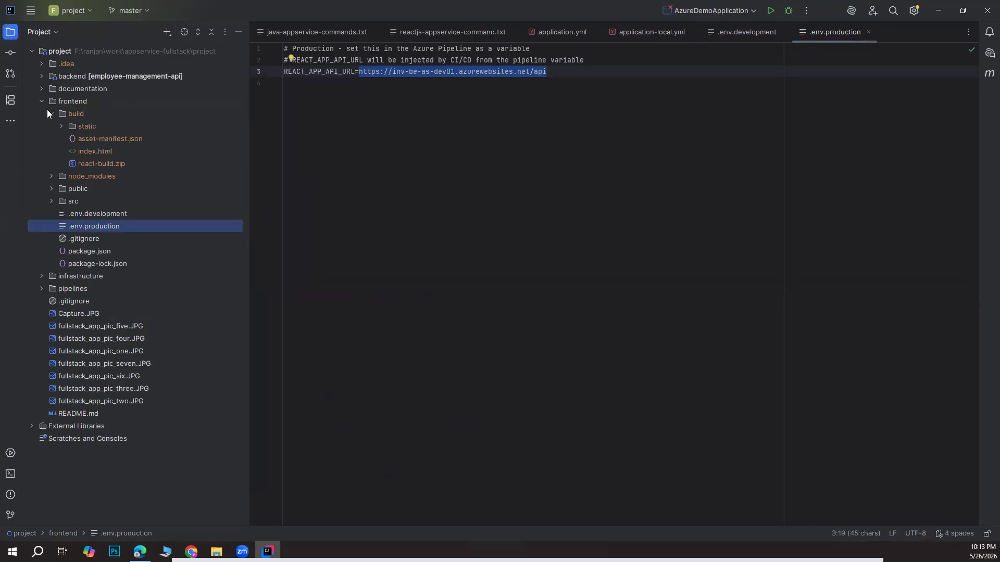
{"action": "left_click", "coordinate": [50, 111]}
{"action": "left_click", "coordinate": [592, 76]}
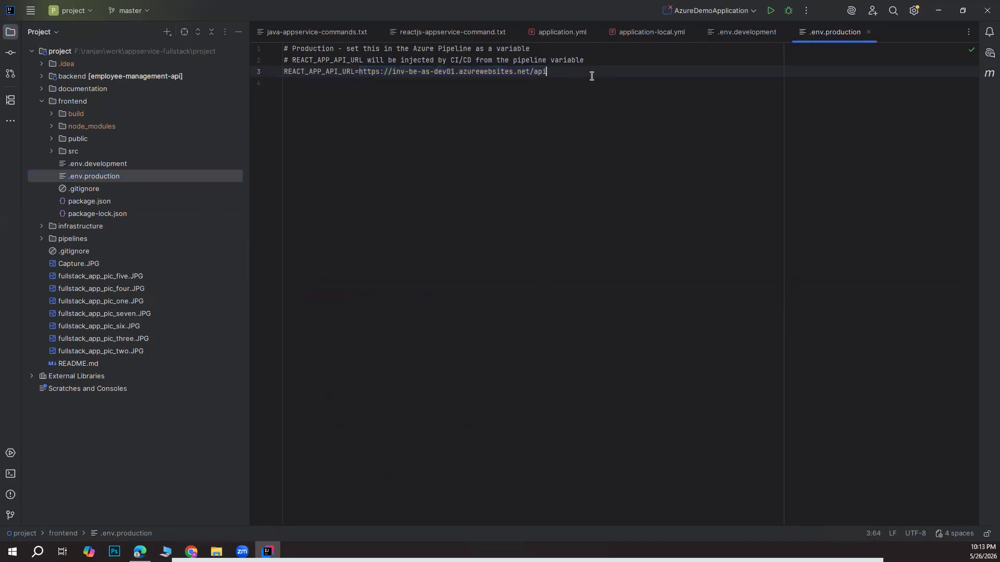
{"action": "left_click_drag", "start_coordinate": [569, 73], "coordinate": [358, 71]}
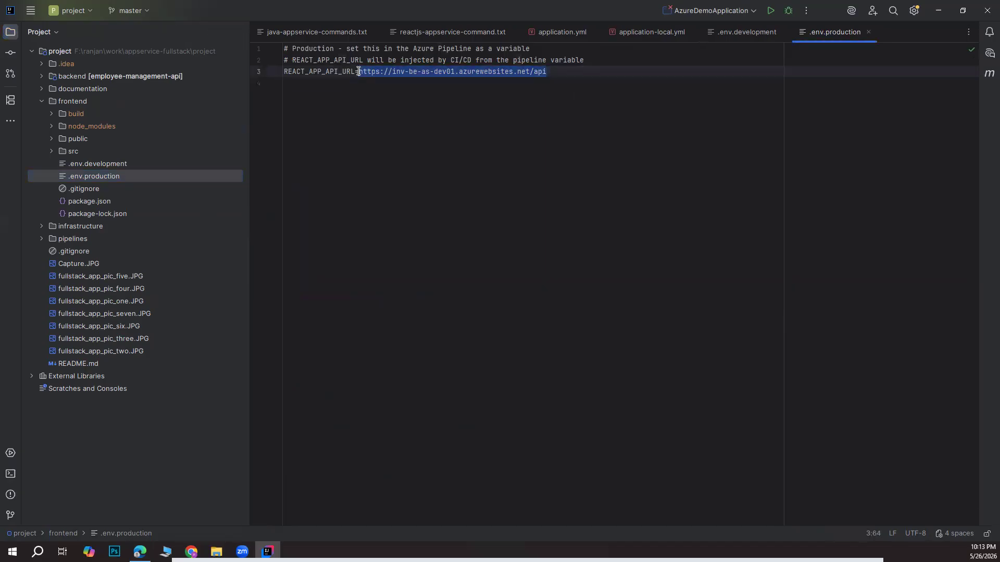